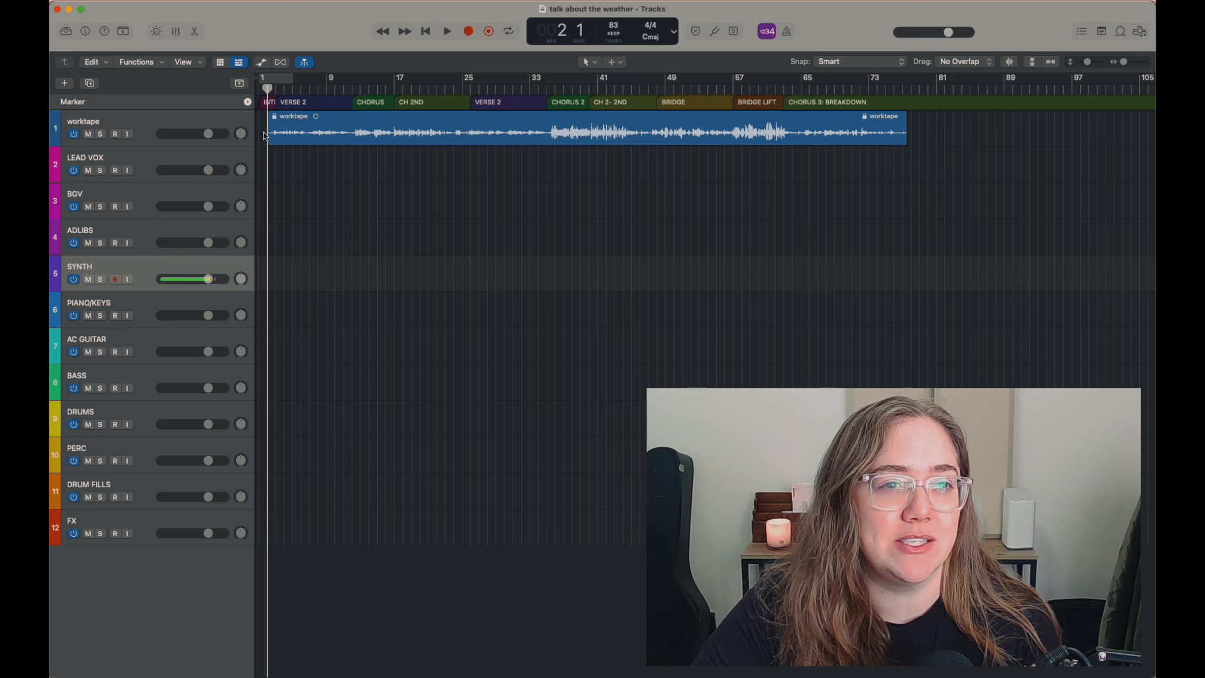
Create a new project with four audio tracks using Input 1 and Output 1 + 2.
left_click(131, 1)
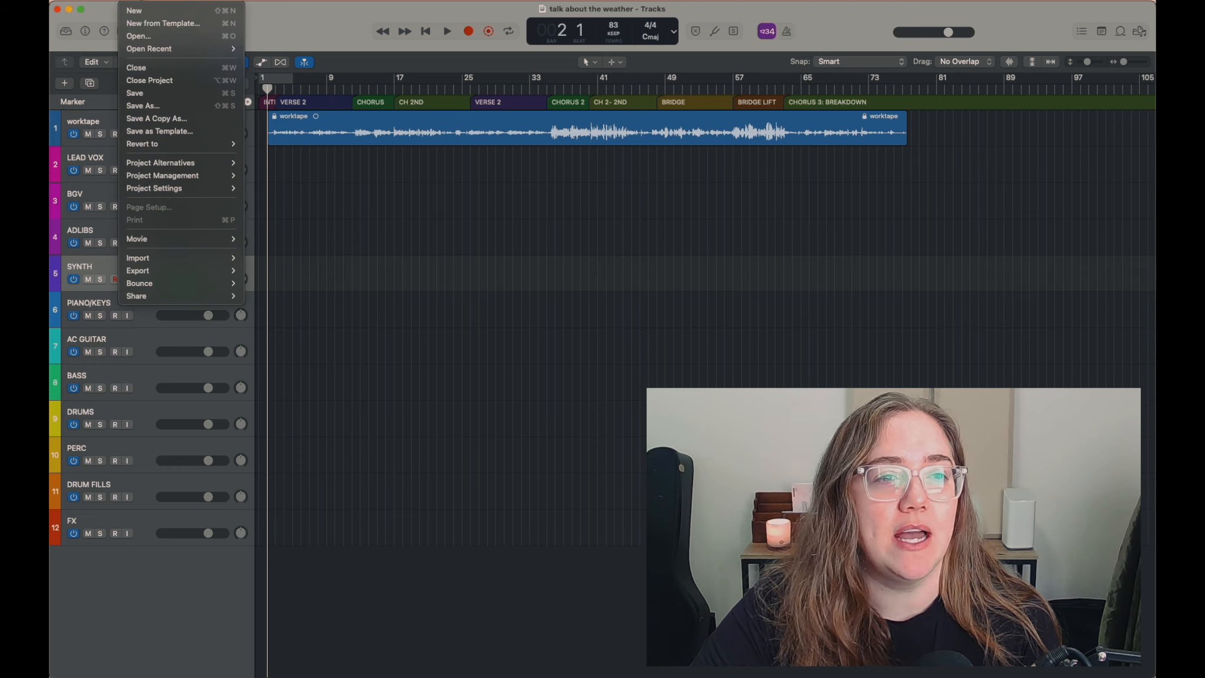
left_click(153, 10)
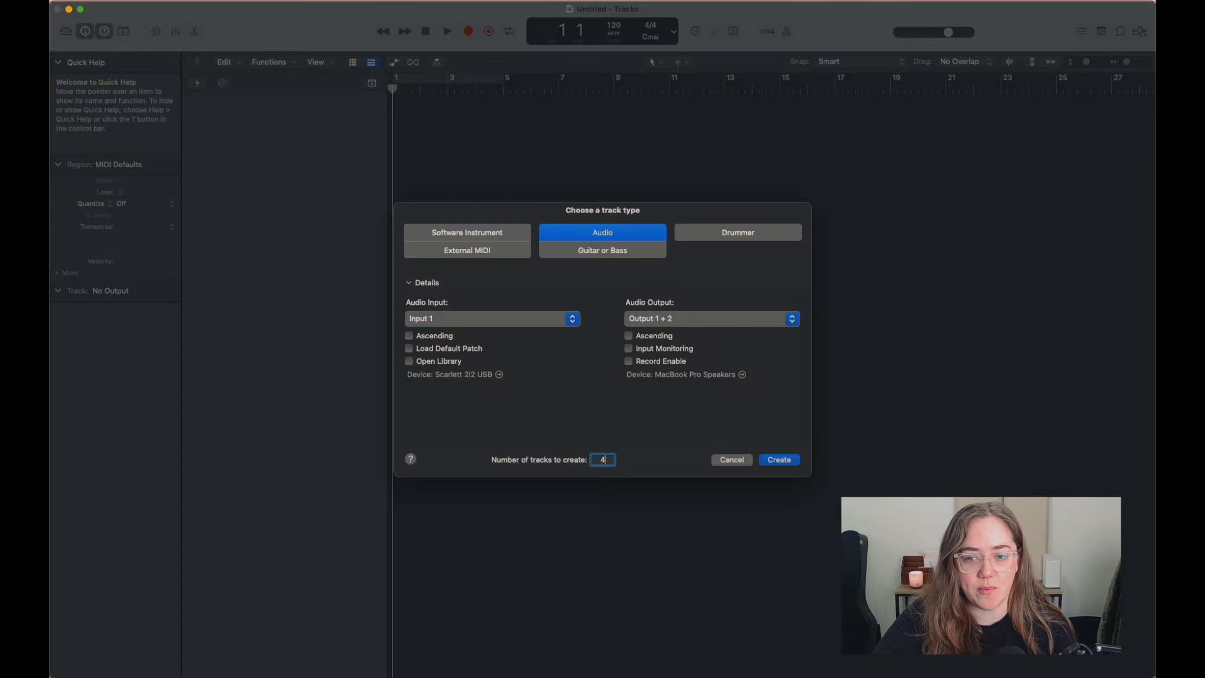
left_click(779, 459)
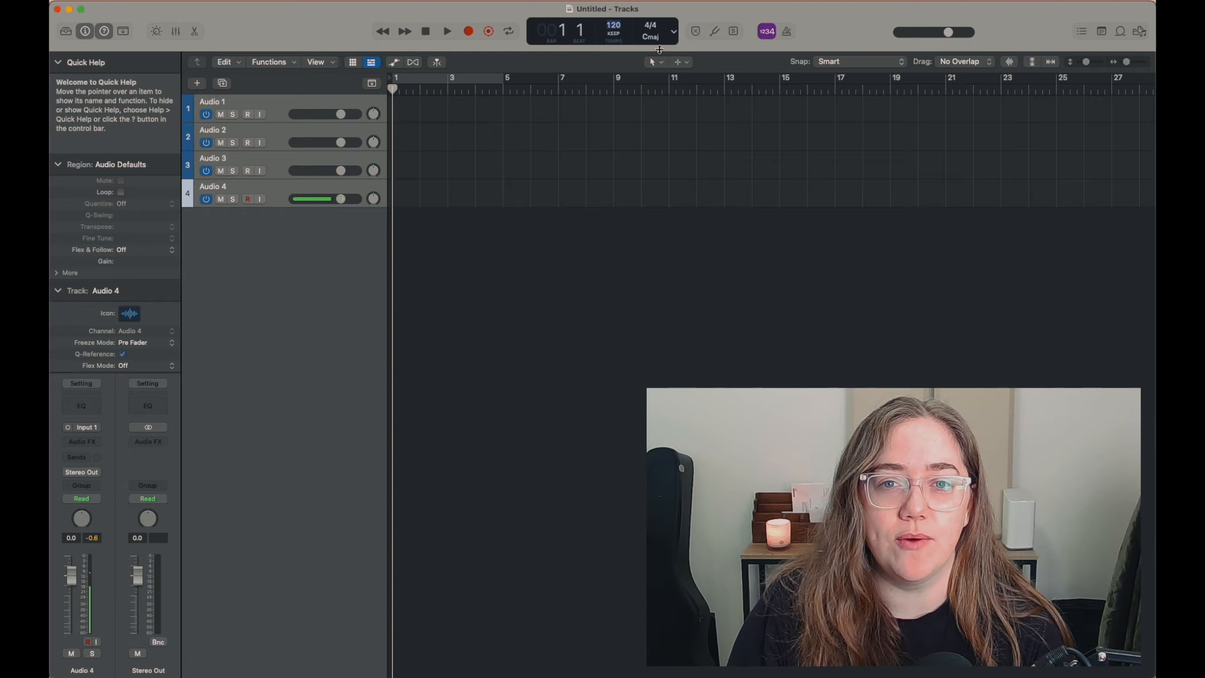
Set the project tempo to 83 BPM.
double_click(613, 26)
type("83")
key("Return")
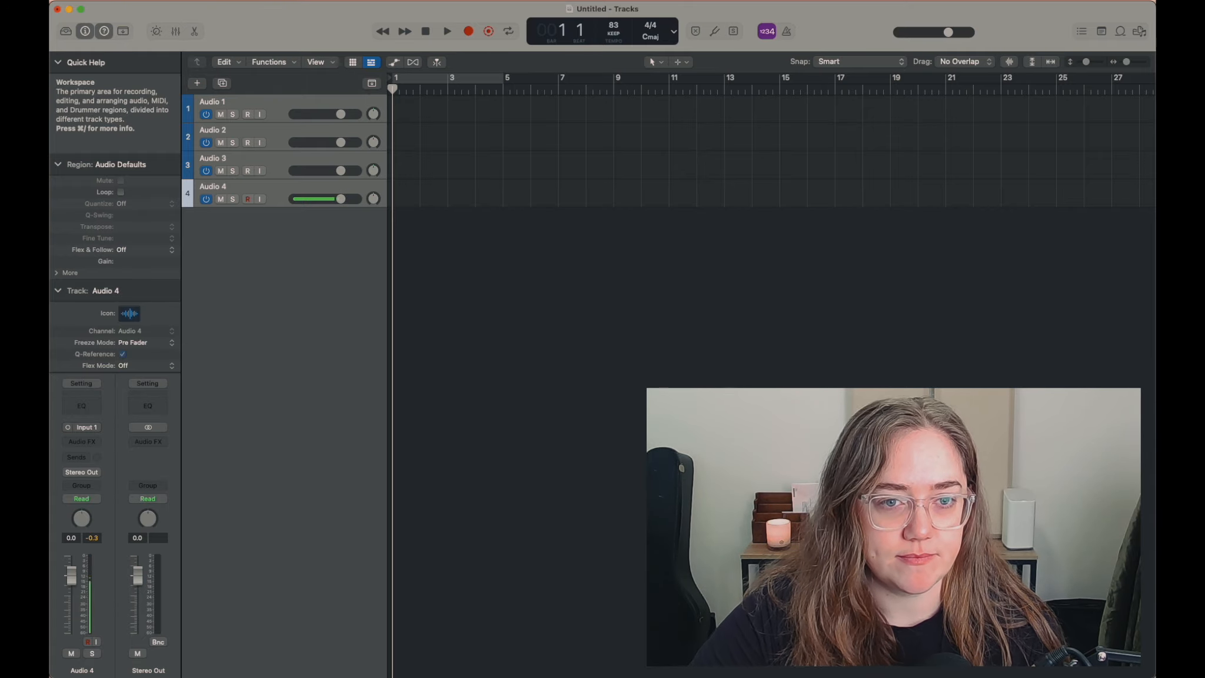
Import the filmm_008 2 movie file at bar 1, extracting only its audio track.
left_click_drag(465, 492, 425, 231)
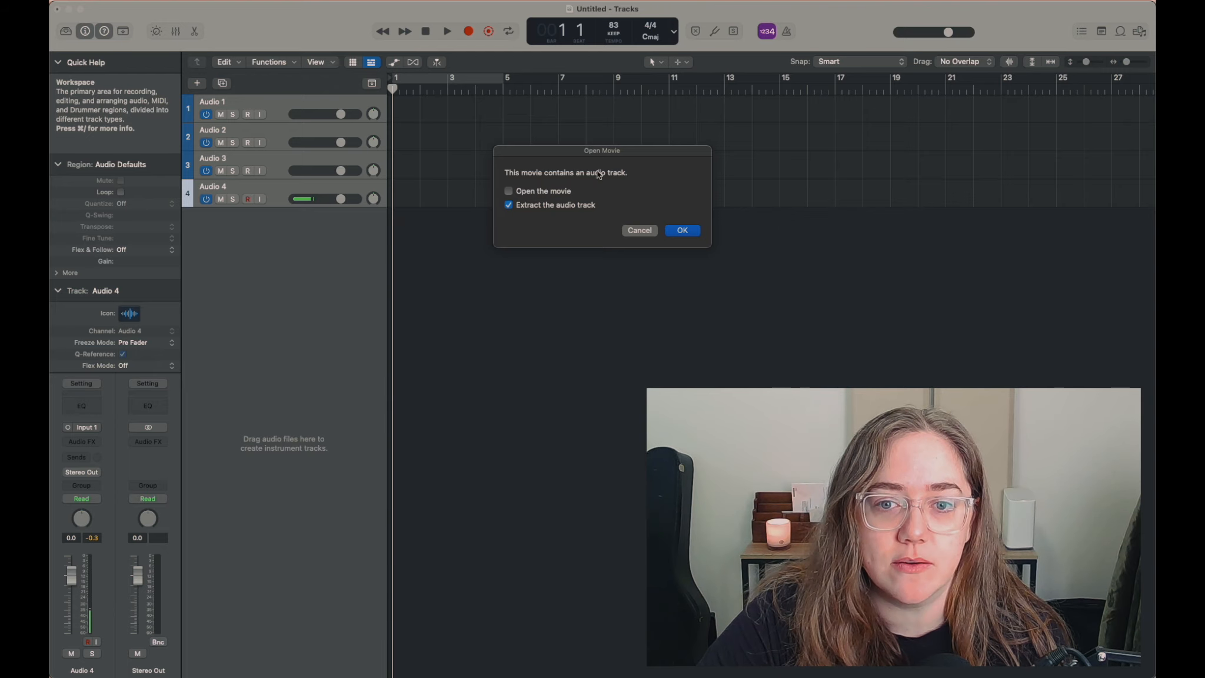
left_click(683, 232)
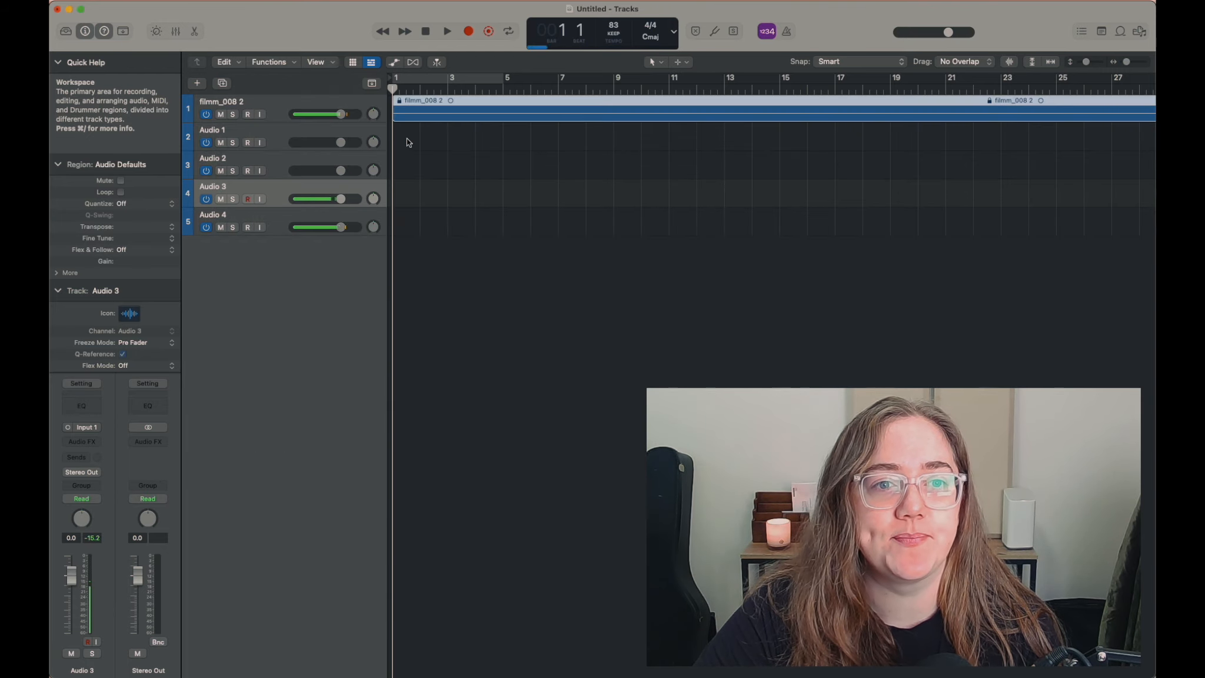
right_click(422, 100)
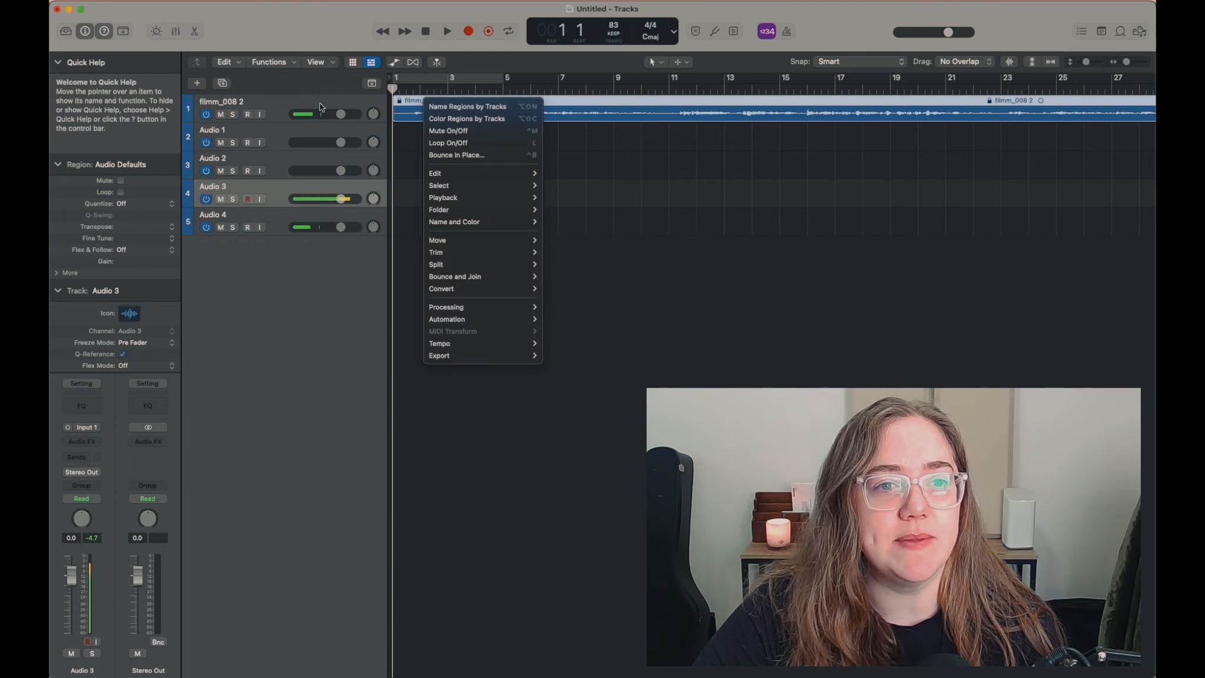
left_click(282, 104)
double_click(233, 104)
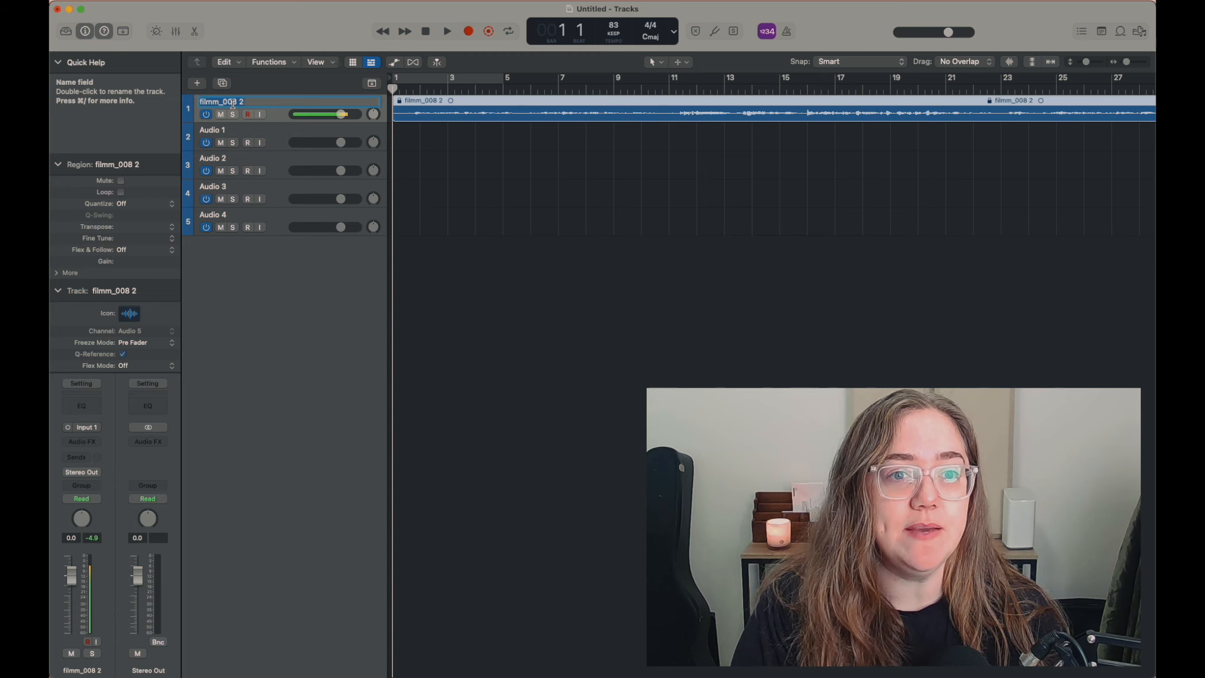
type("worktape")
key("Escape")
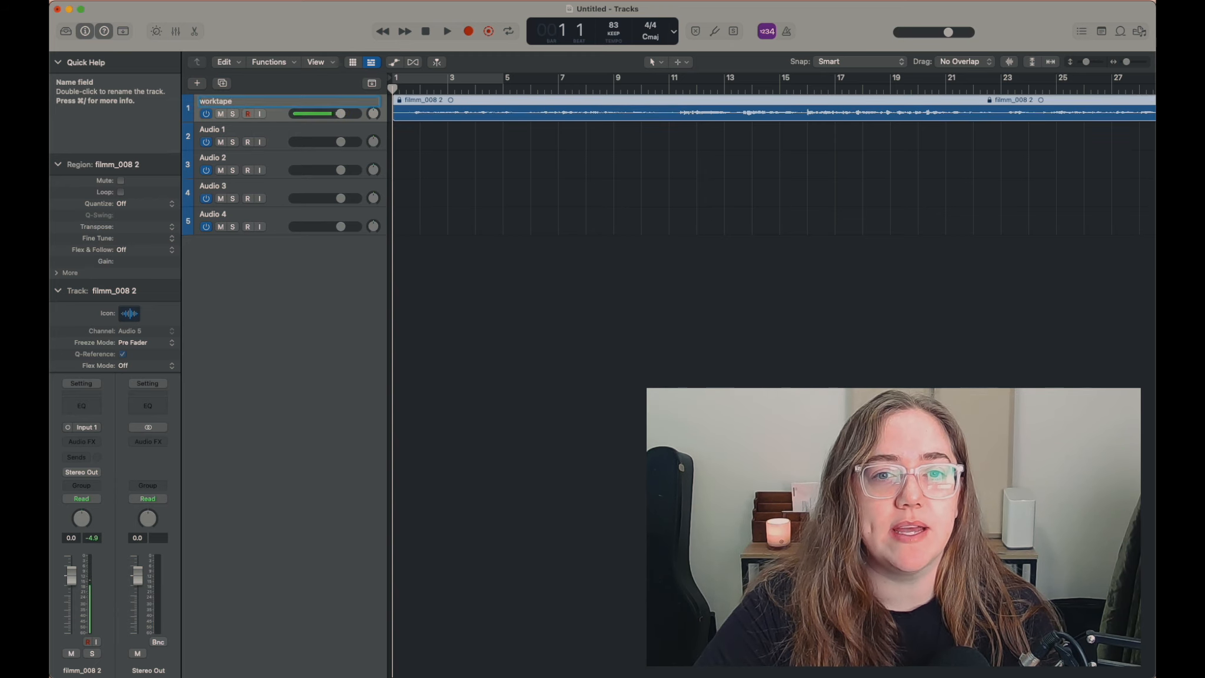
right_click(498, 108)
left_click(524, 114)
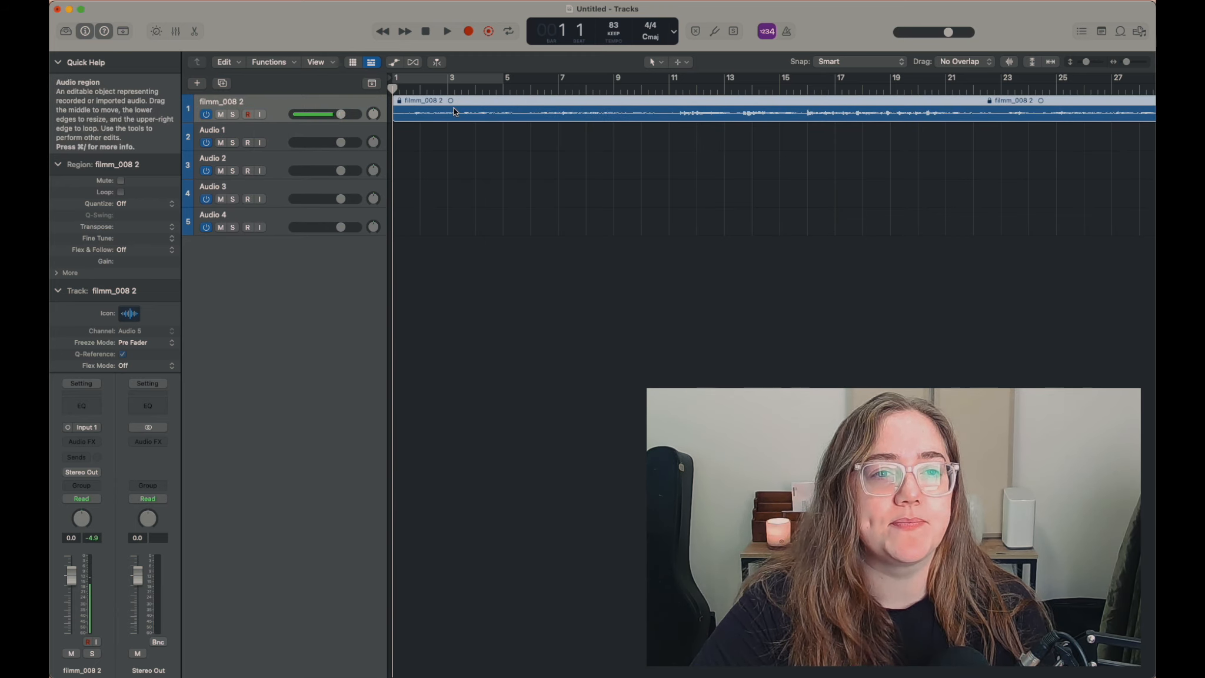
Rename the imported audio's track as worktape and name its region after the track.
double_click(219, 101)
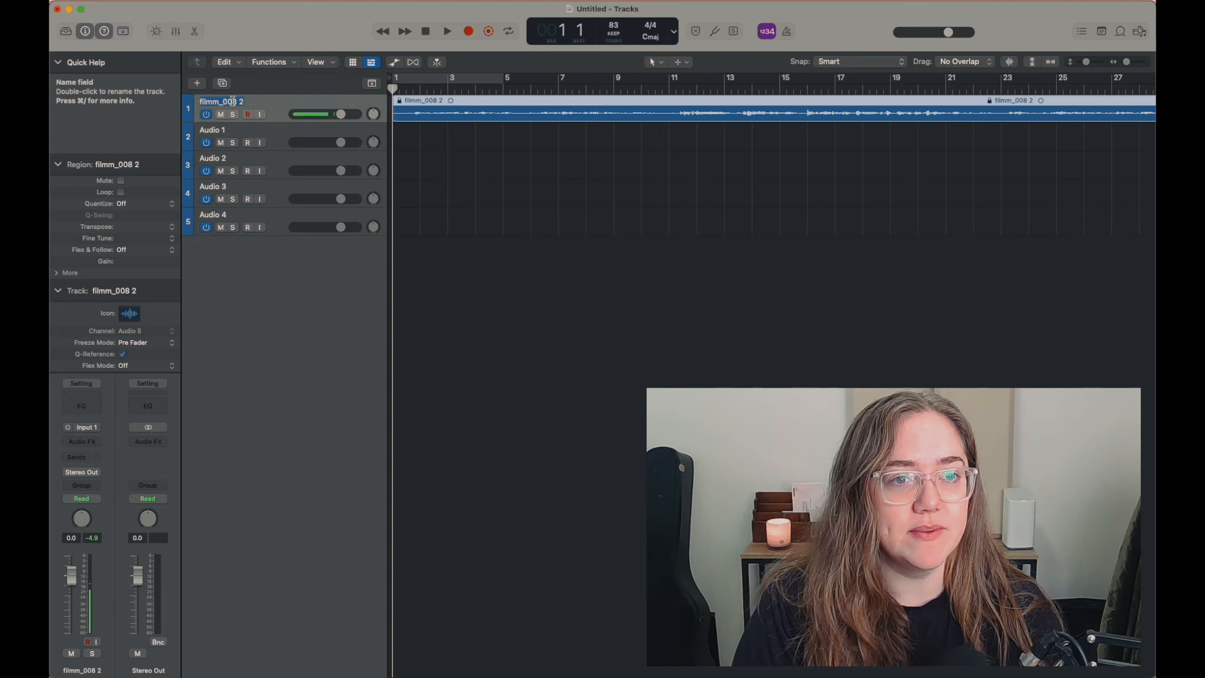
type("worktape")
key("Return")
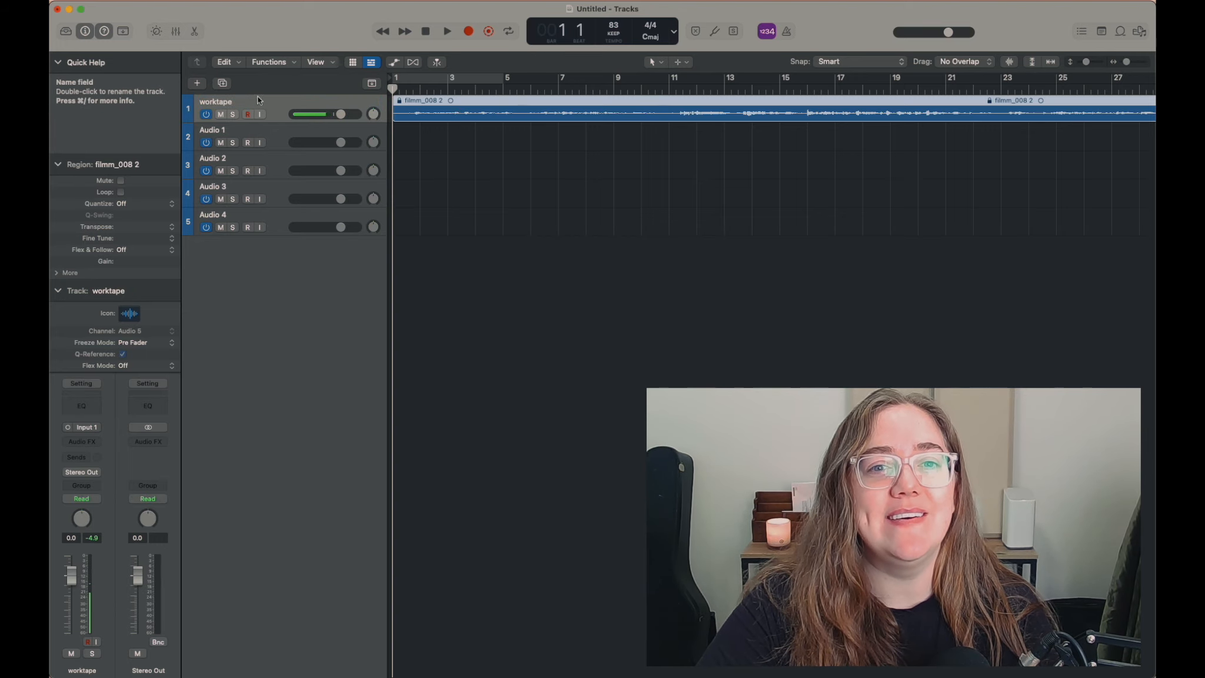
right_click(433, 116)
left_click(447, 122)
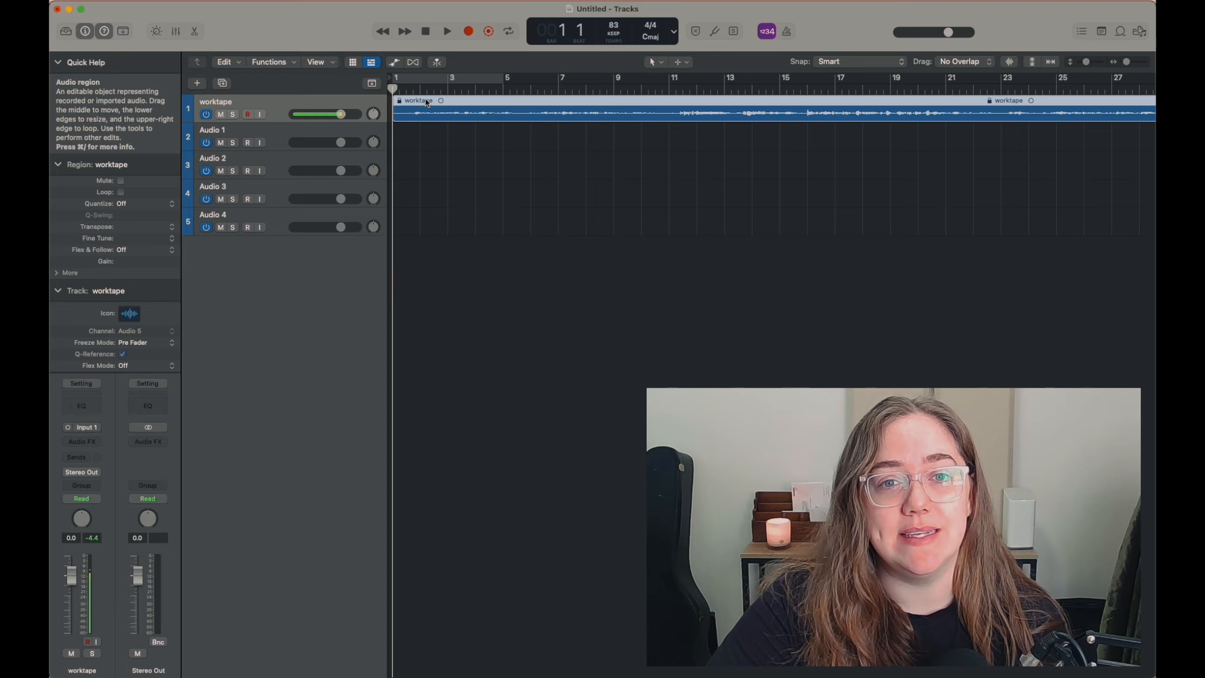
Show the global tracks and hide Arrangement, Signature and Tempo, keeping only the Marker track.
left_click(373, 84)
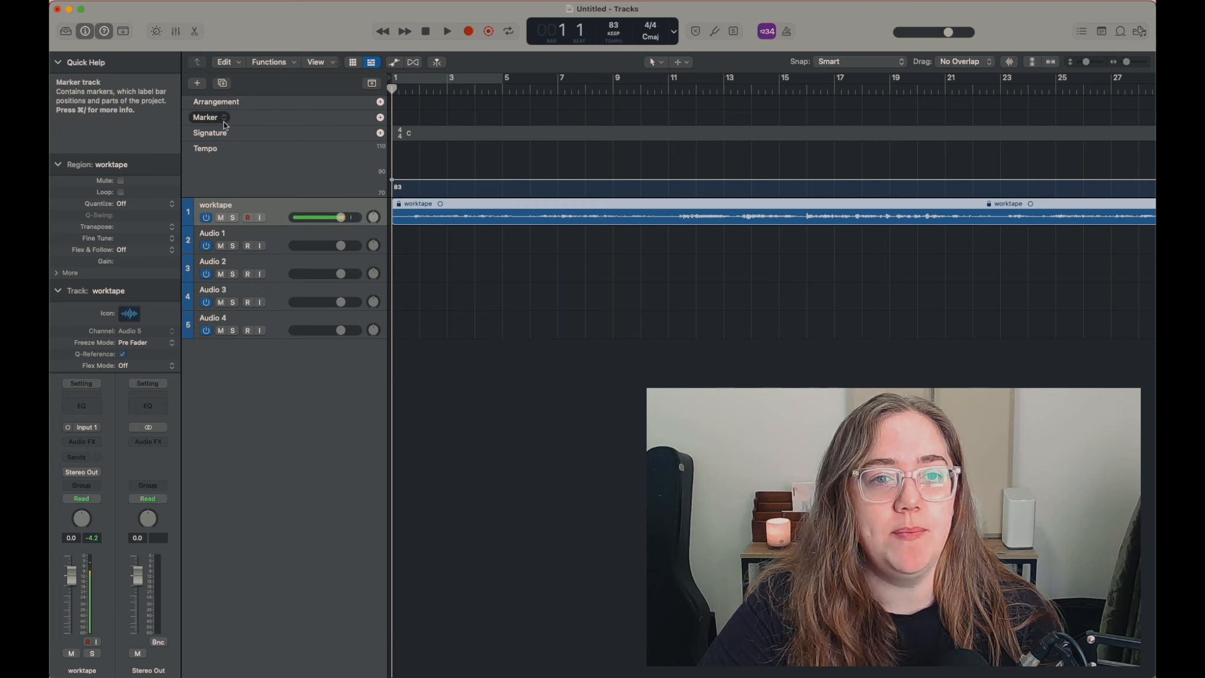
right_click(319, 102)
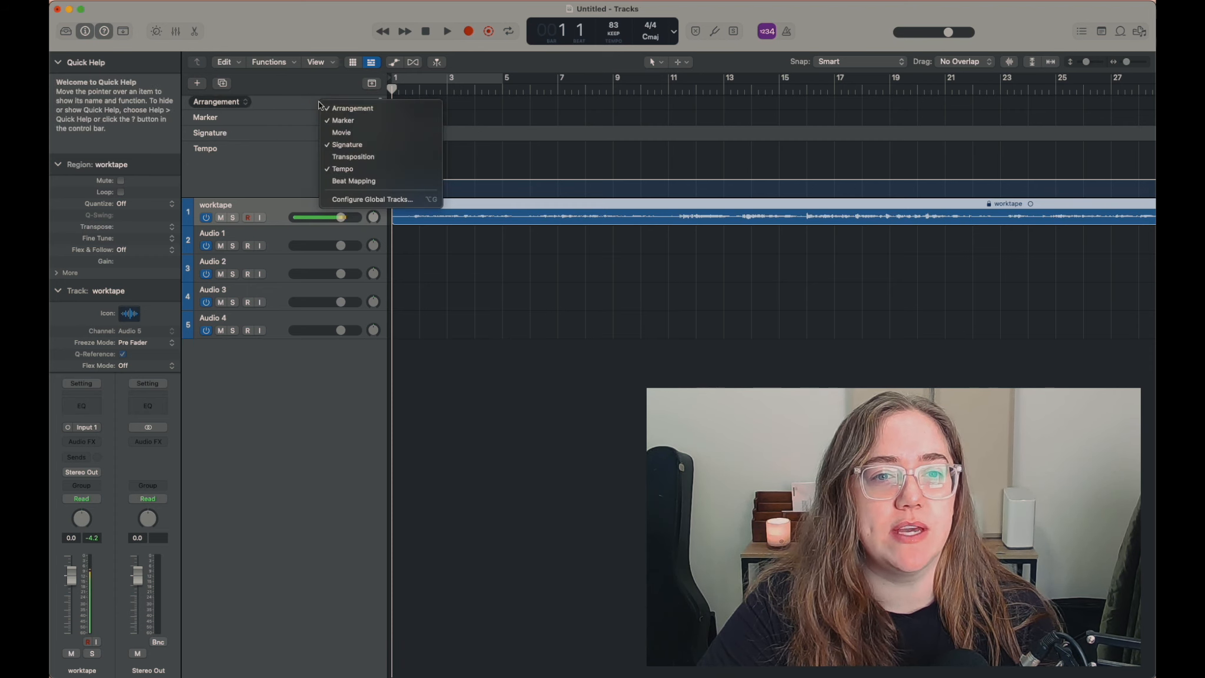
left_click(354, 109)
right_click(305, 101)
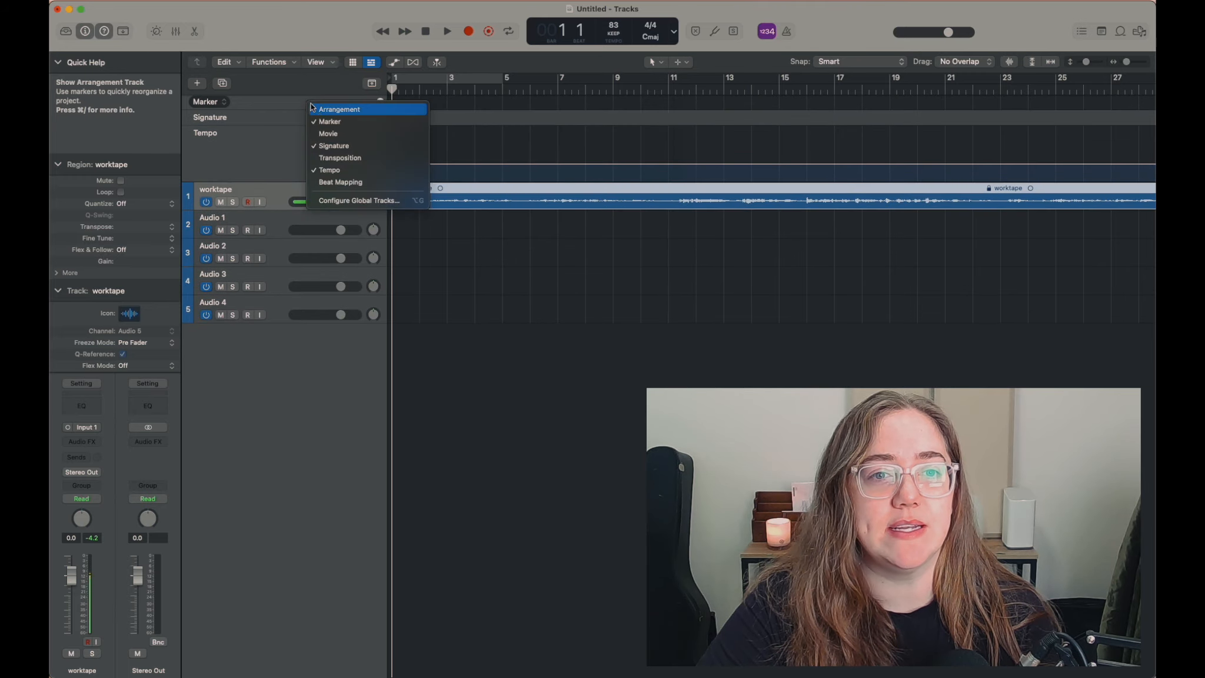
left_click(313, 102)
right_click(312, 103)
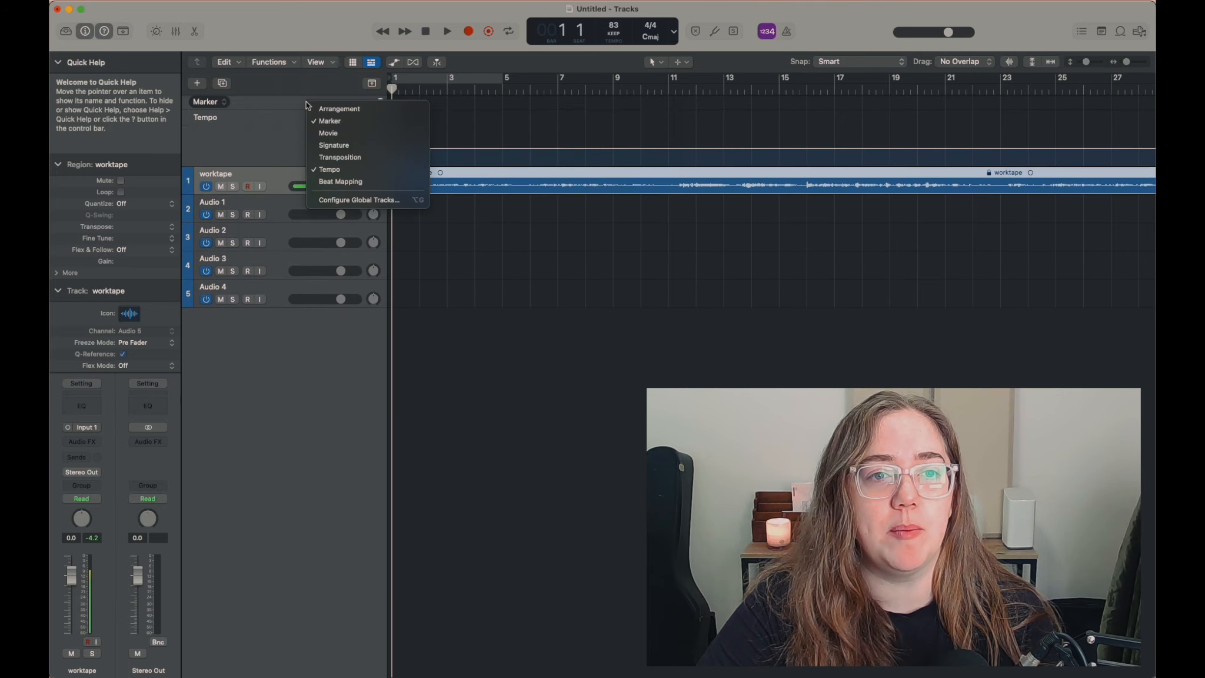
left_click(330, 165)
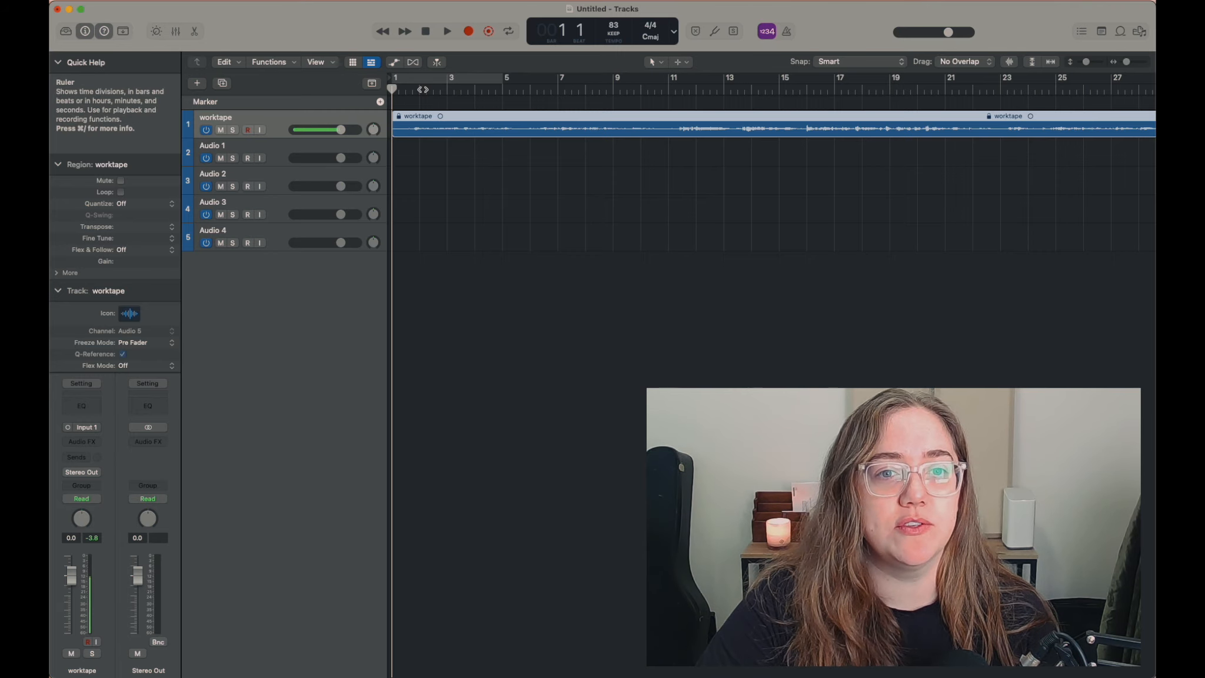
Add a marker at bar 1 and name it intro.
left_click(379, 103)
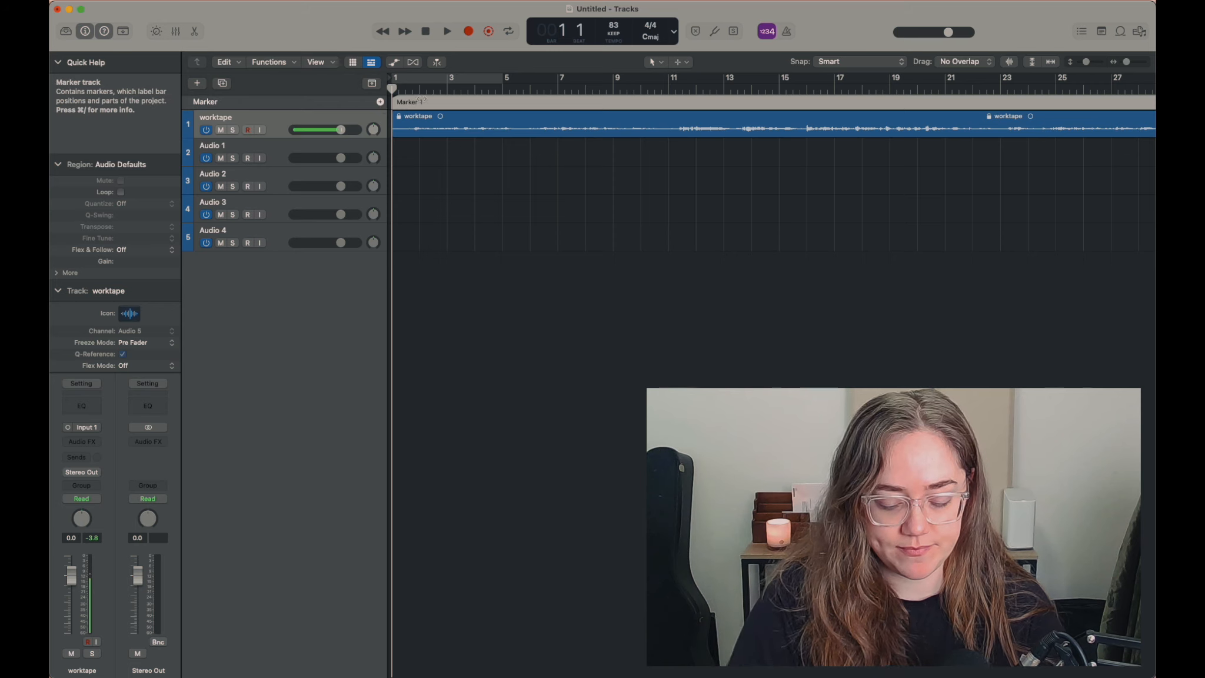
double_click(410, 103)
key("BackSpace")
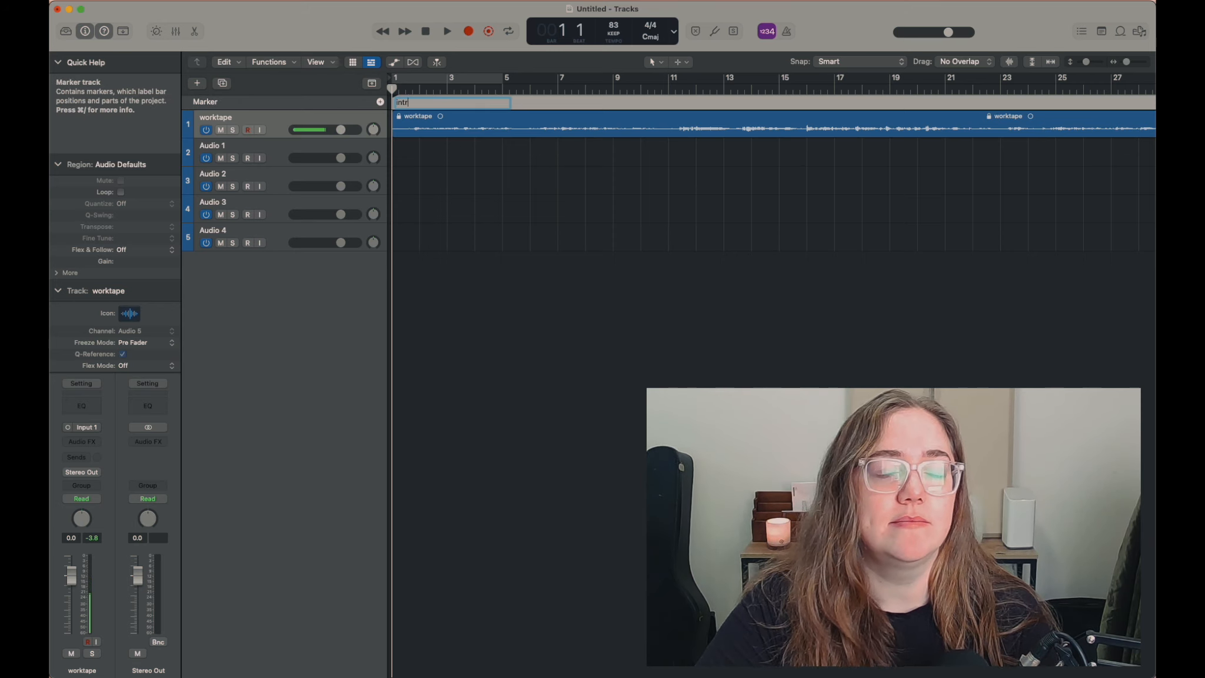
Add a marker at bar 2, where the first verse starts, and name it v1.
left_click(419, 90)
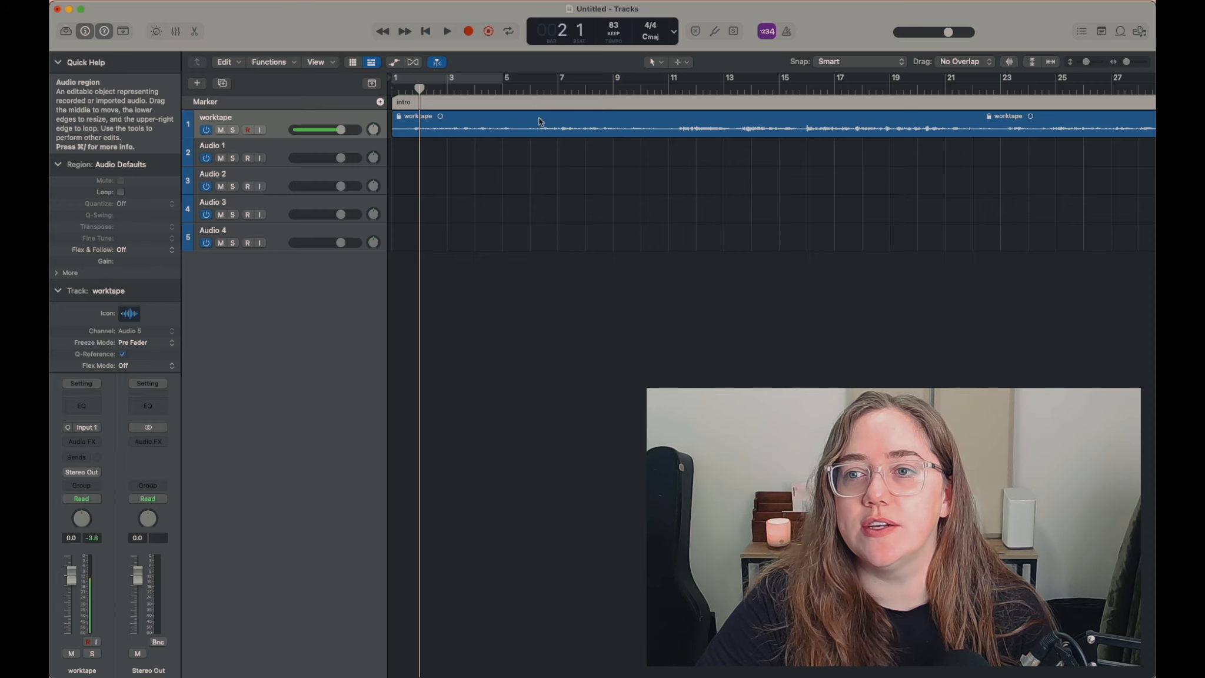
left_click_drag(1126, 63, 1094, 62)
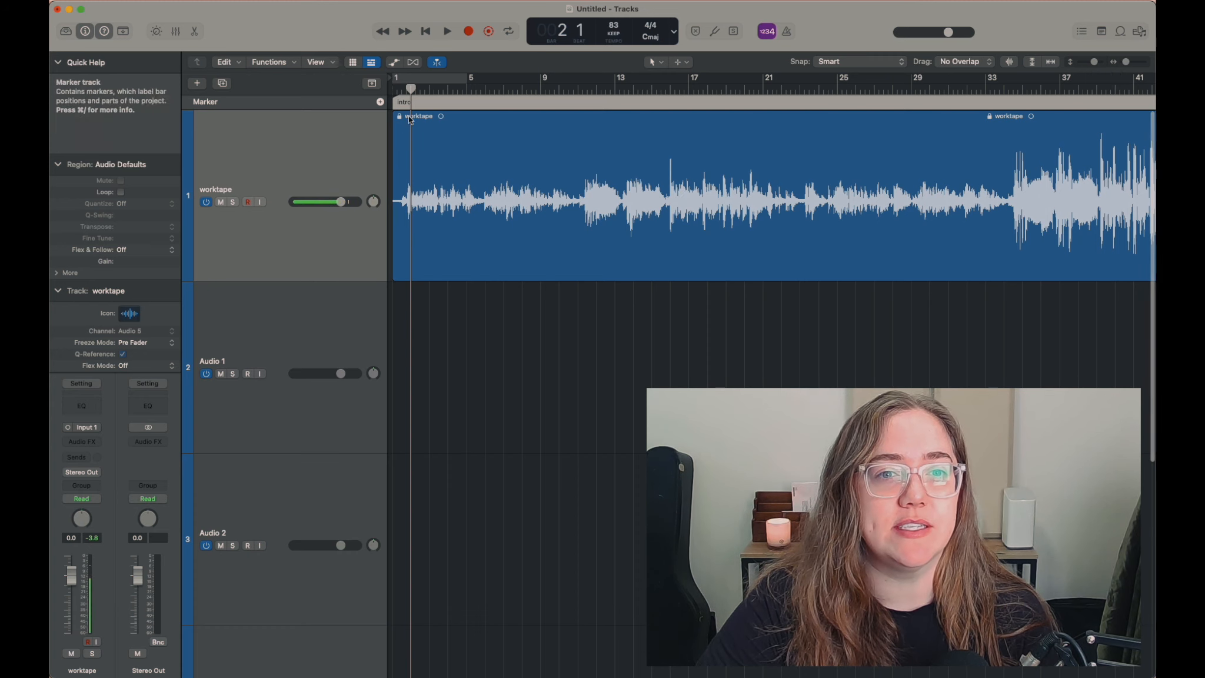
left_click(380, 102)
double_click(433, 103)
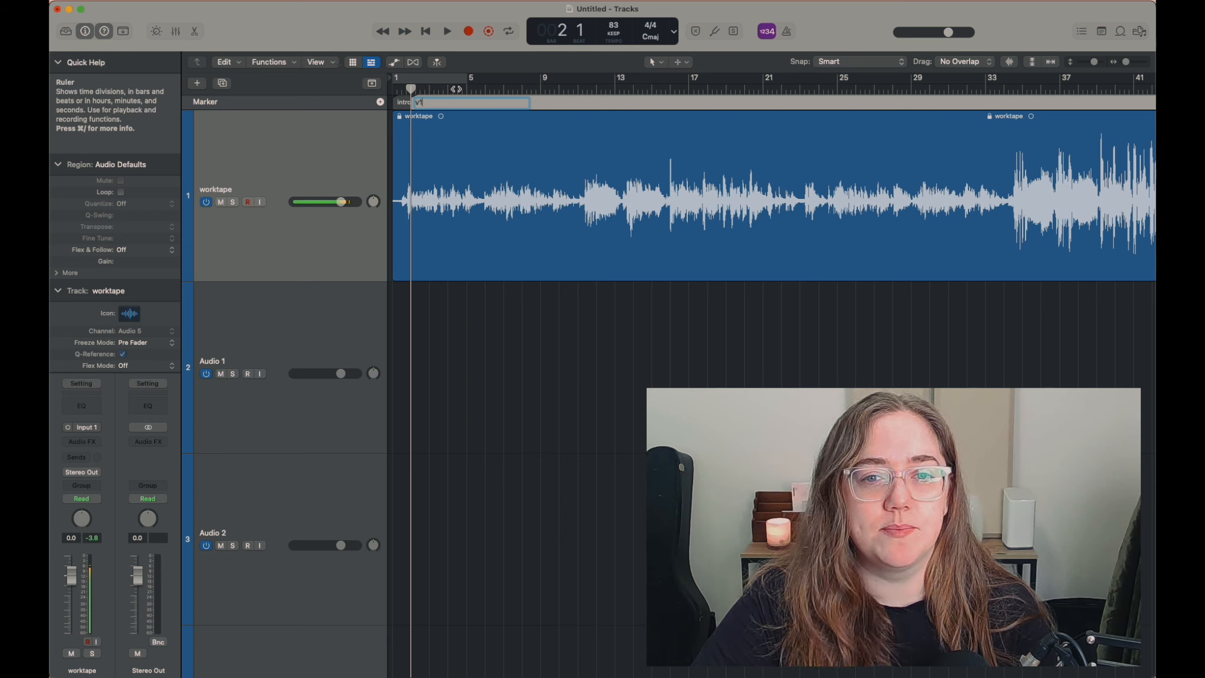
Play the worktape around bar 11 to locate the first chorus, and add a marker named ch 1 at bar 11.
left_click_drag(456, 89, 554, 89)
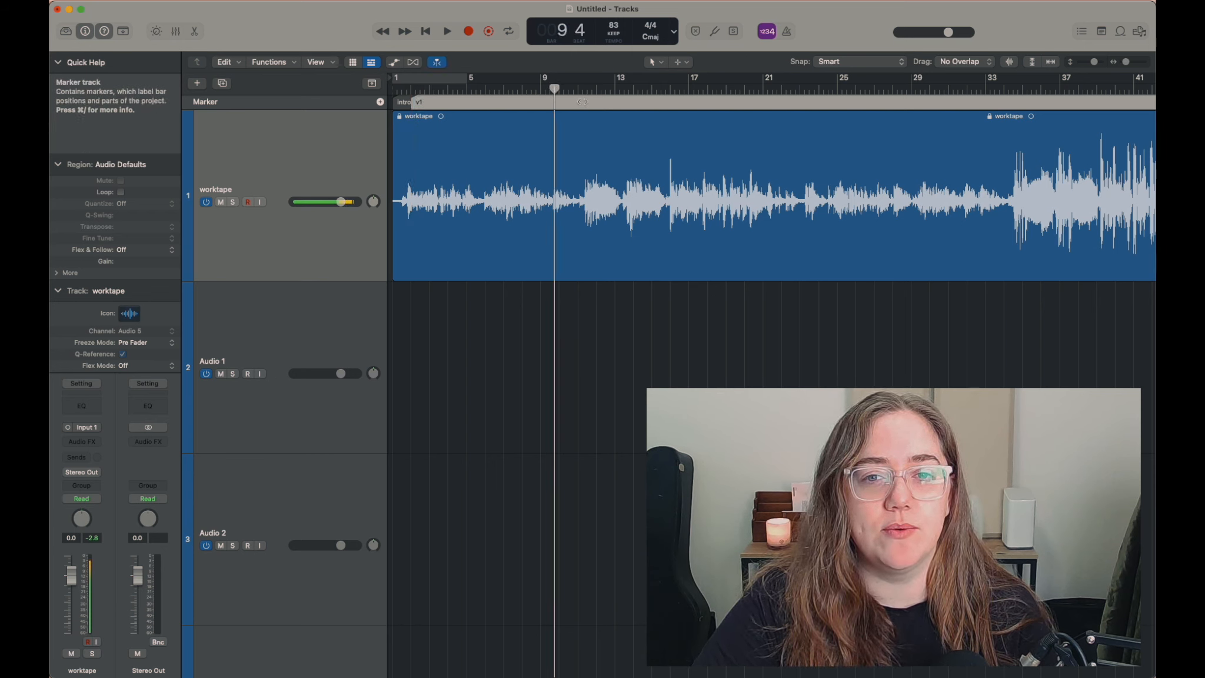
left_click(577, 88)
key("space")
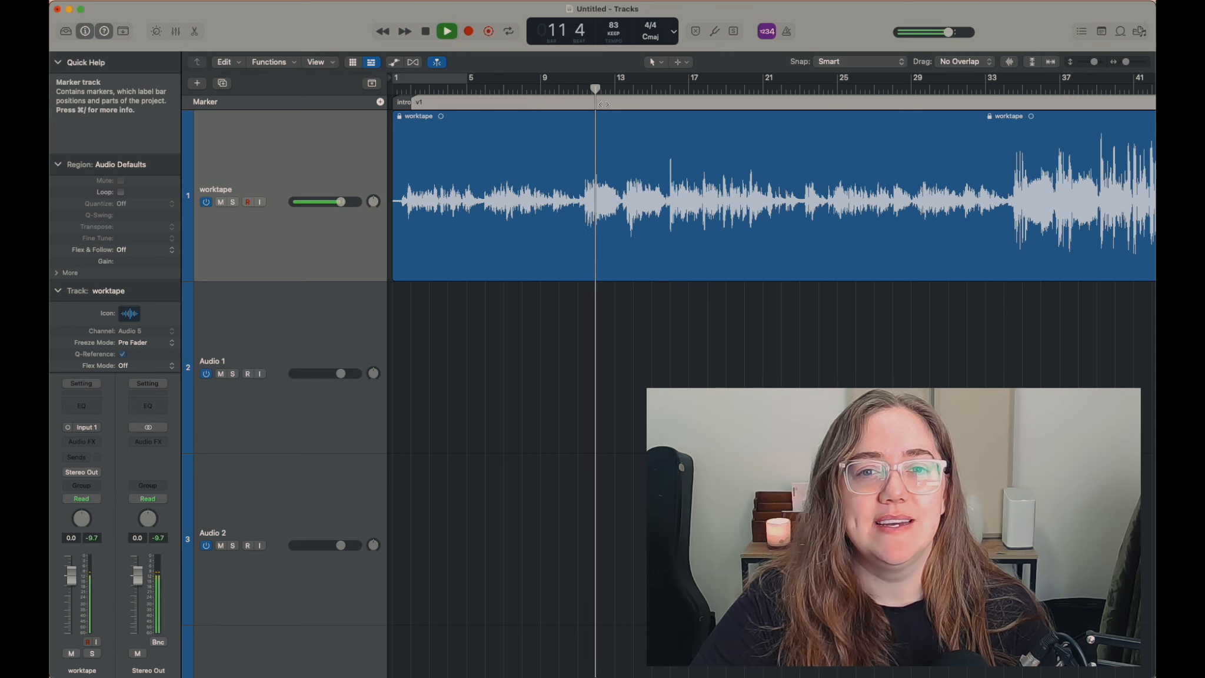
key("space")
left_click(581, 90)
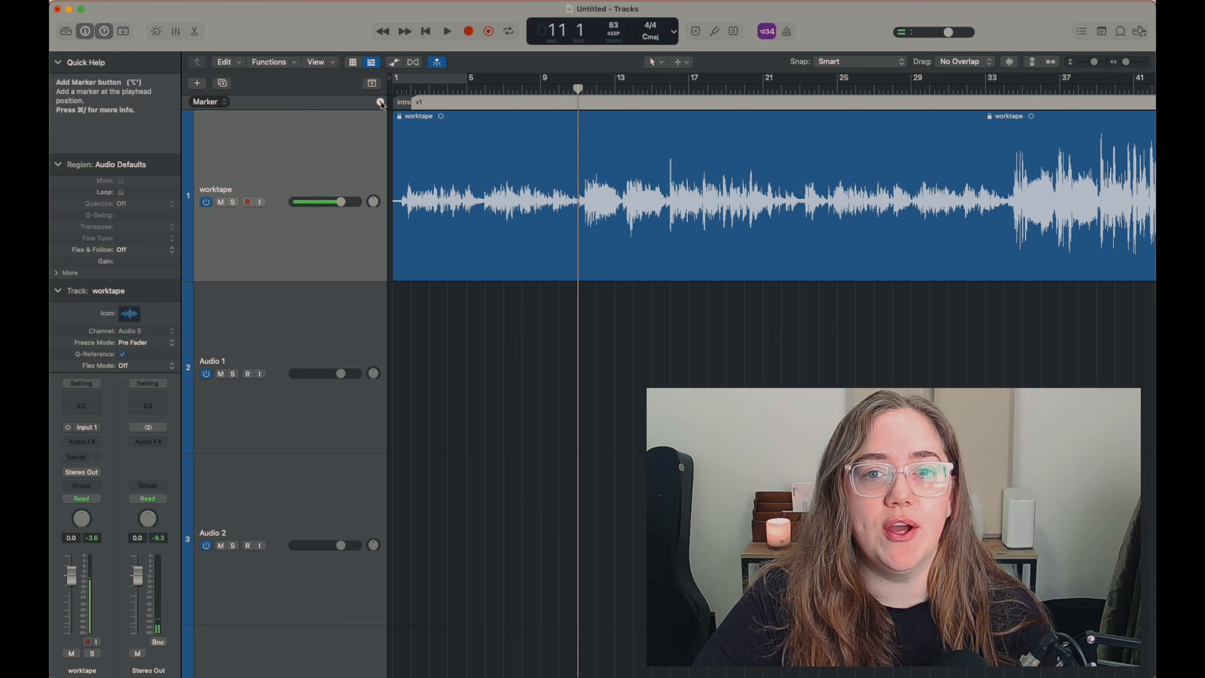
left_click(380, 102)
double_click(599, 103)
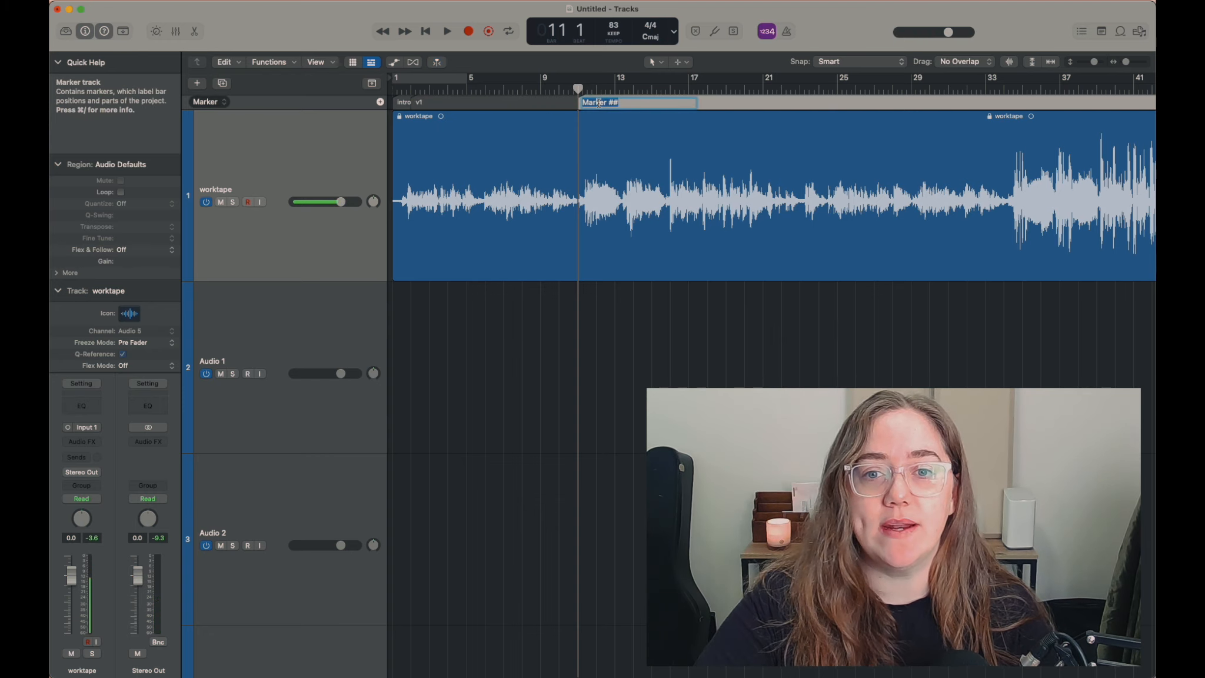
type("ch 1")
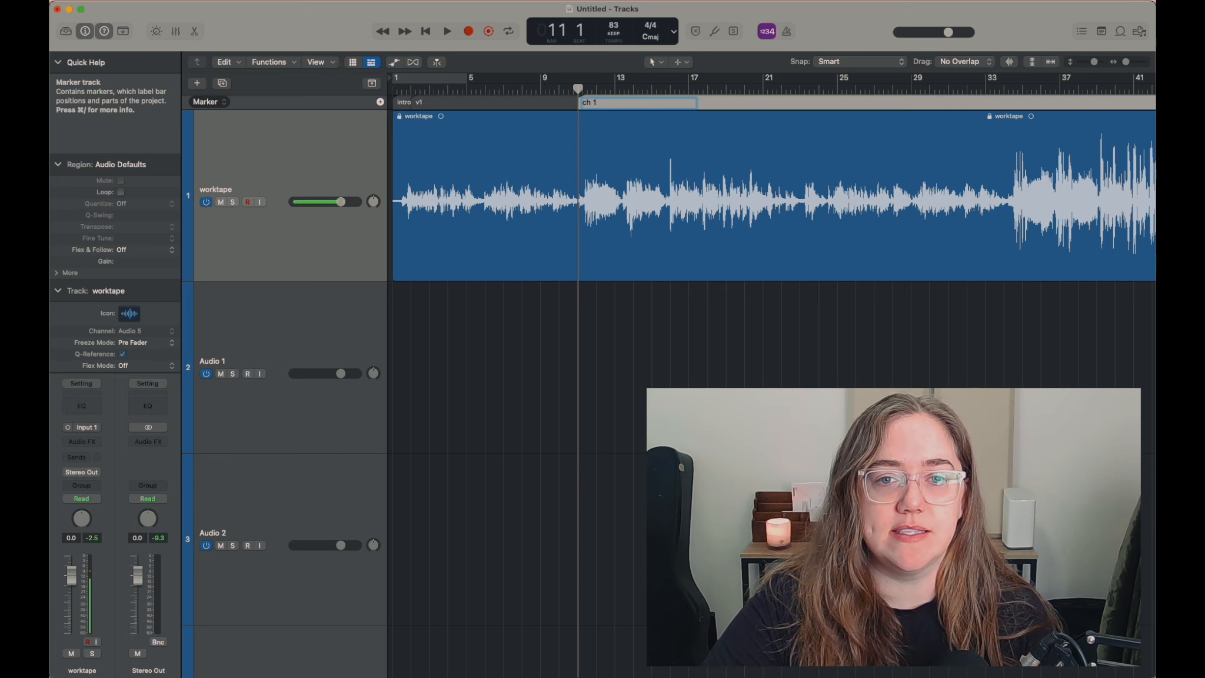
Add a marker at bar 16 and name it ch 1 2nd half.
scroll(654, 174, "down", 2)
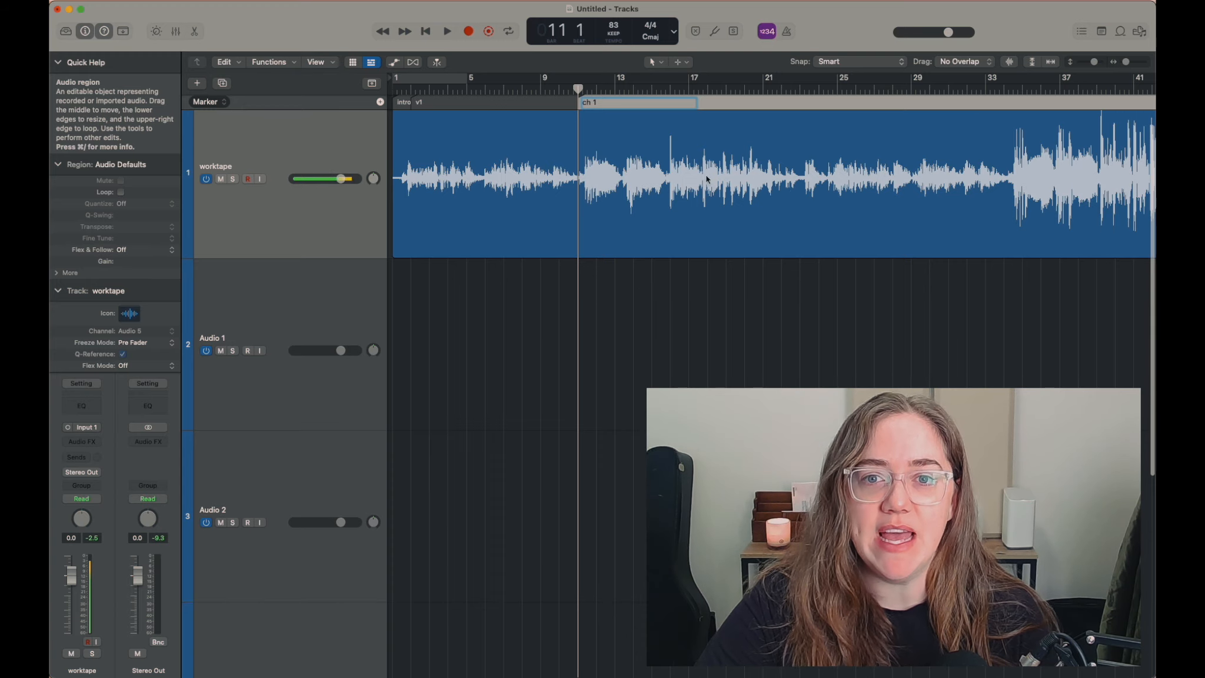
left_click(669, 89)
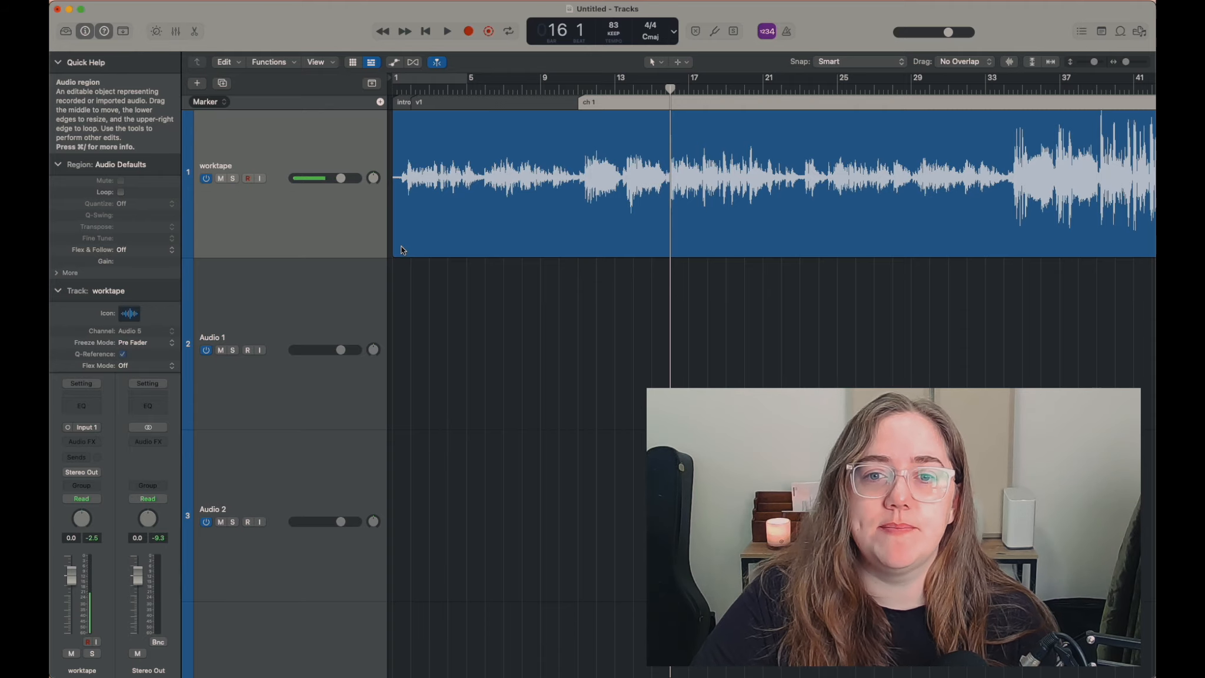
scroll(740, 300, "up", 2)
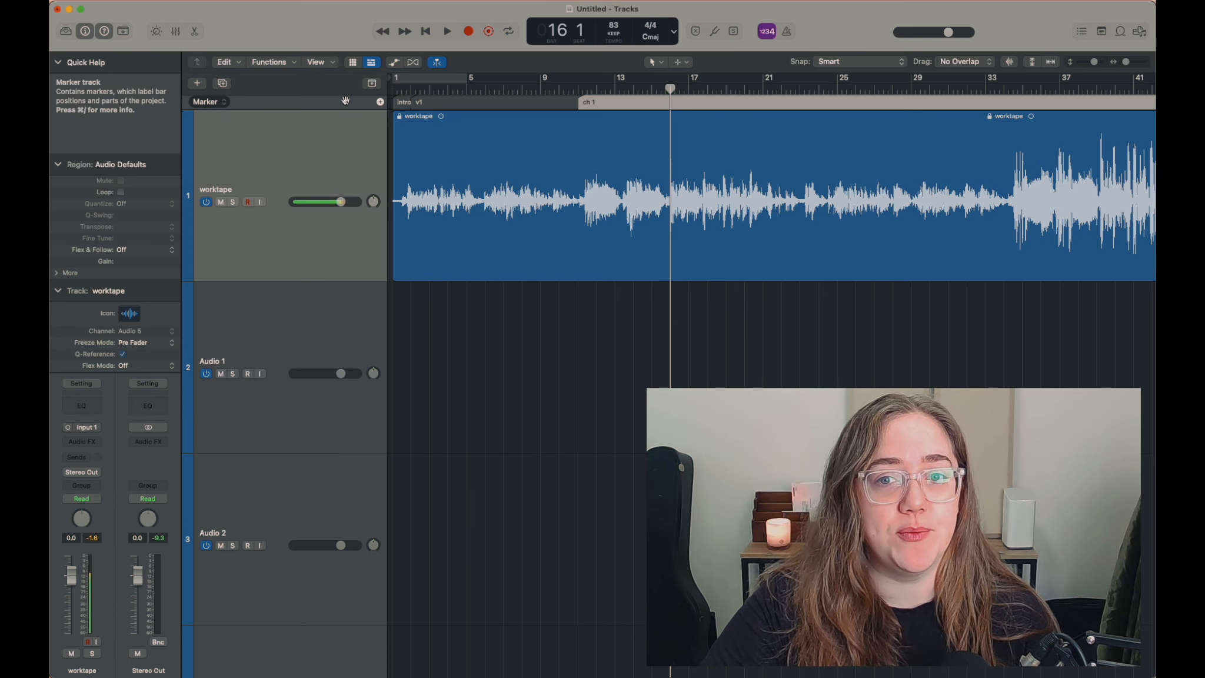
left_click(380, 102)
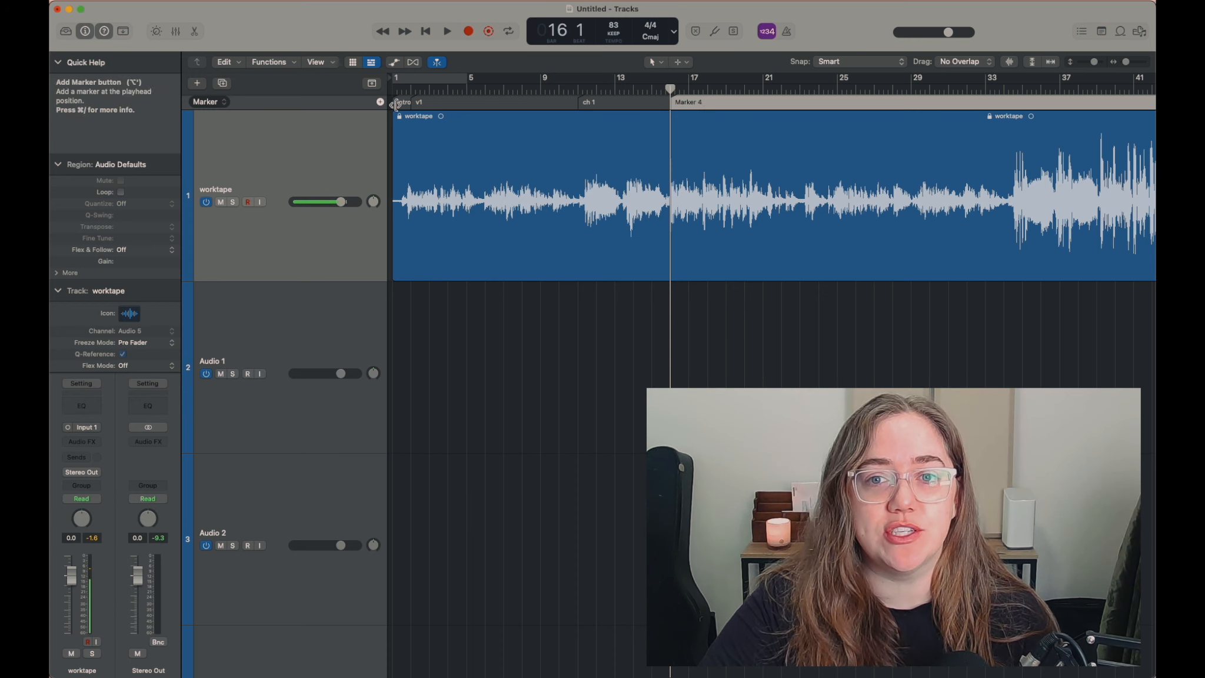
double_click(688, 101)
type("ch 1 2nd half")
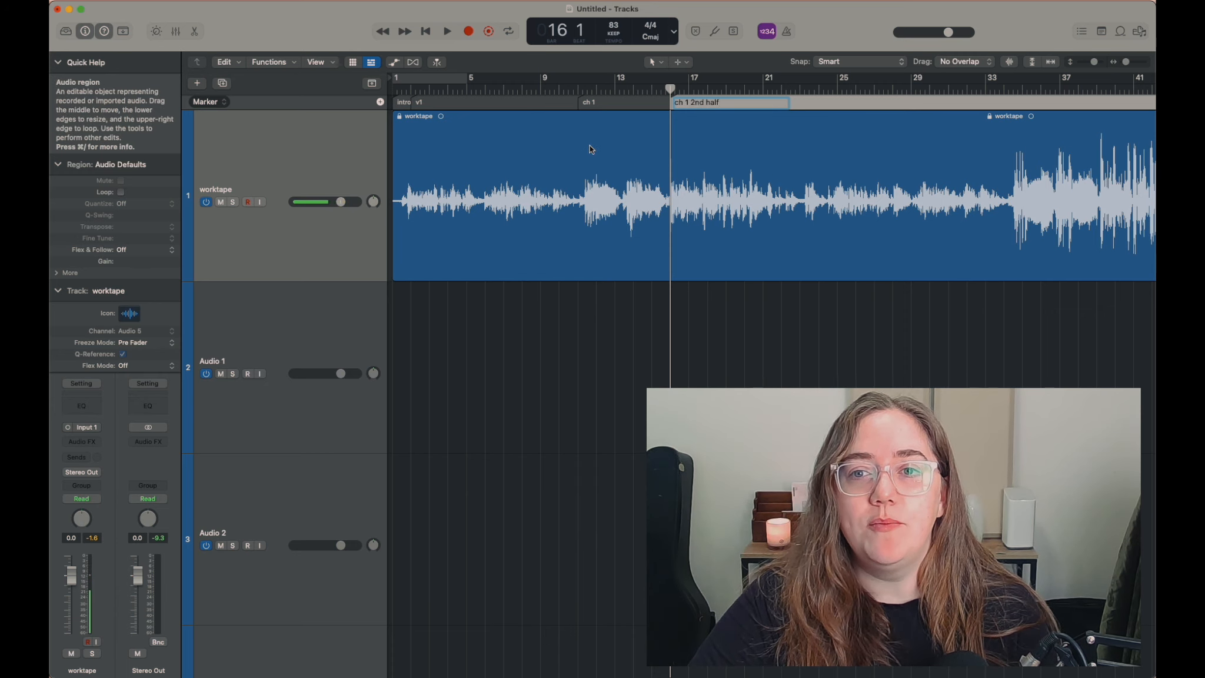
Color the intro marker dark magenta and the v1 marker dark purple.
left_click(831, 88)
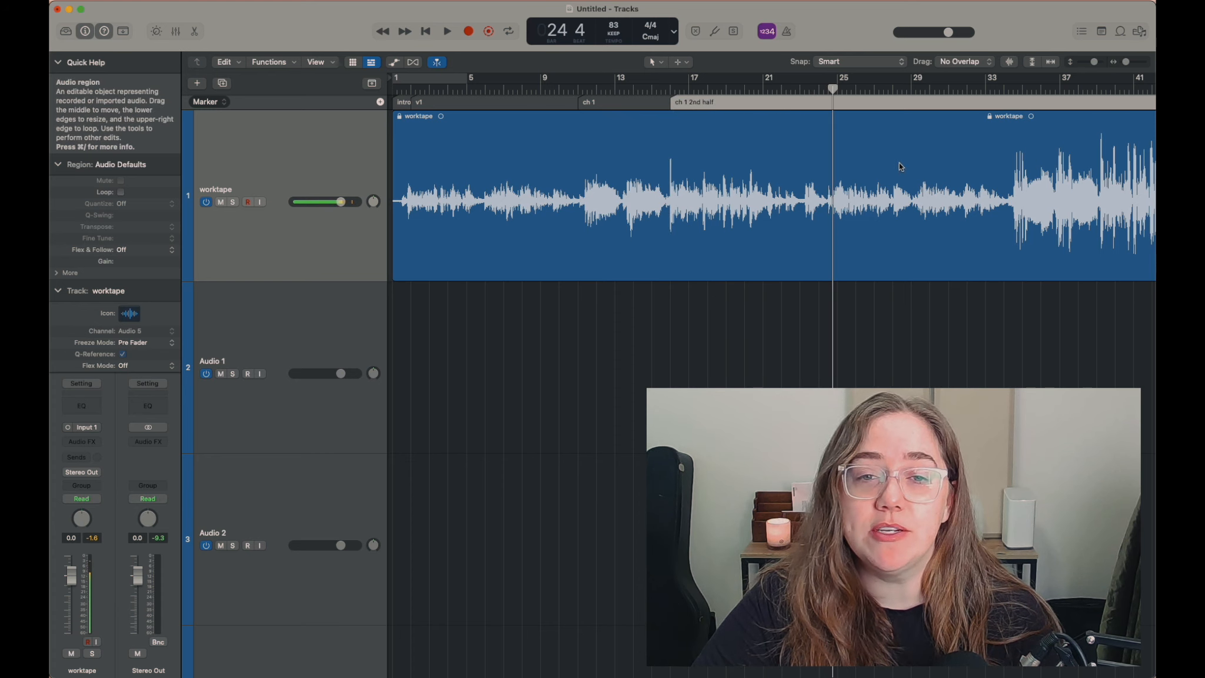
left_click(402, 103)
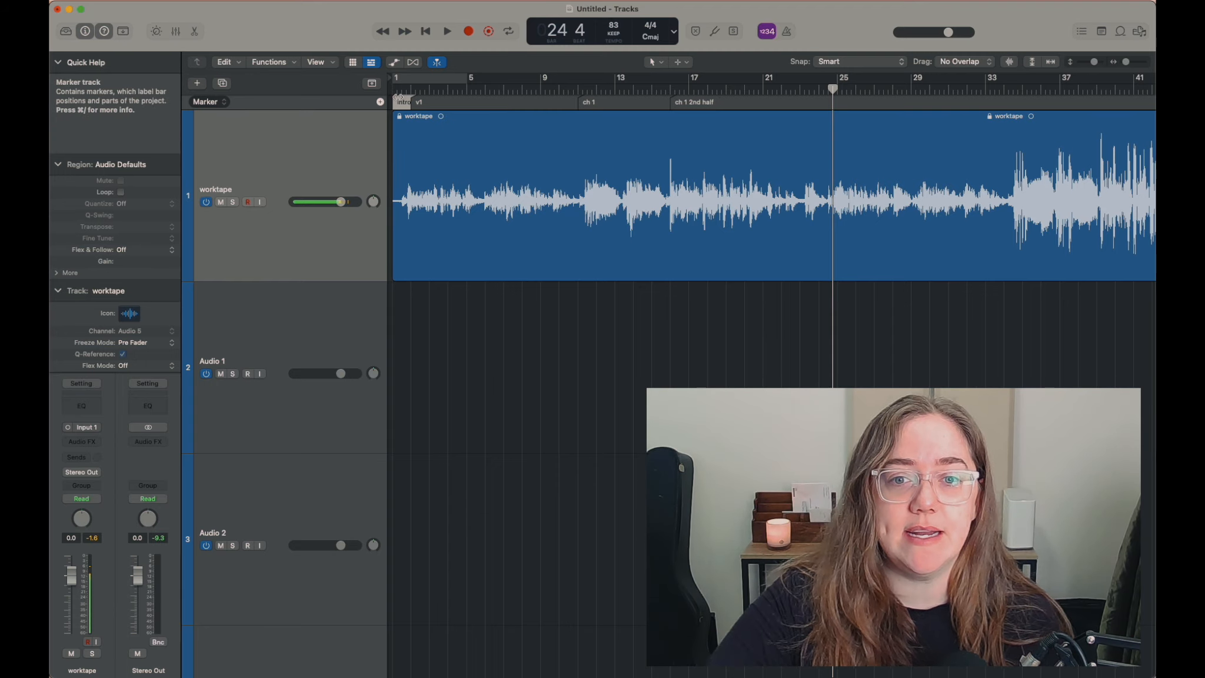
key("alt+c")
scroll(473, 203, "down", 2)
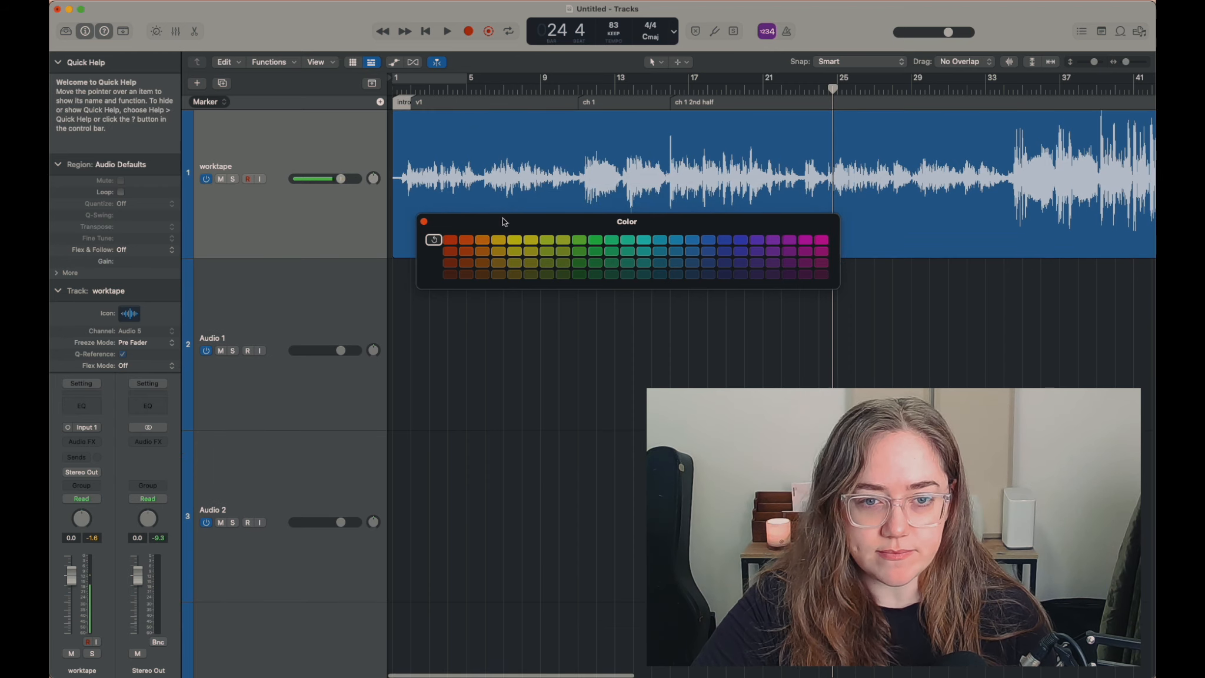
left_click(821, 275)
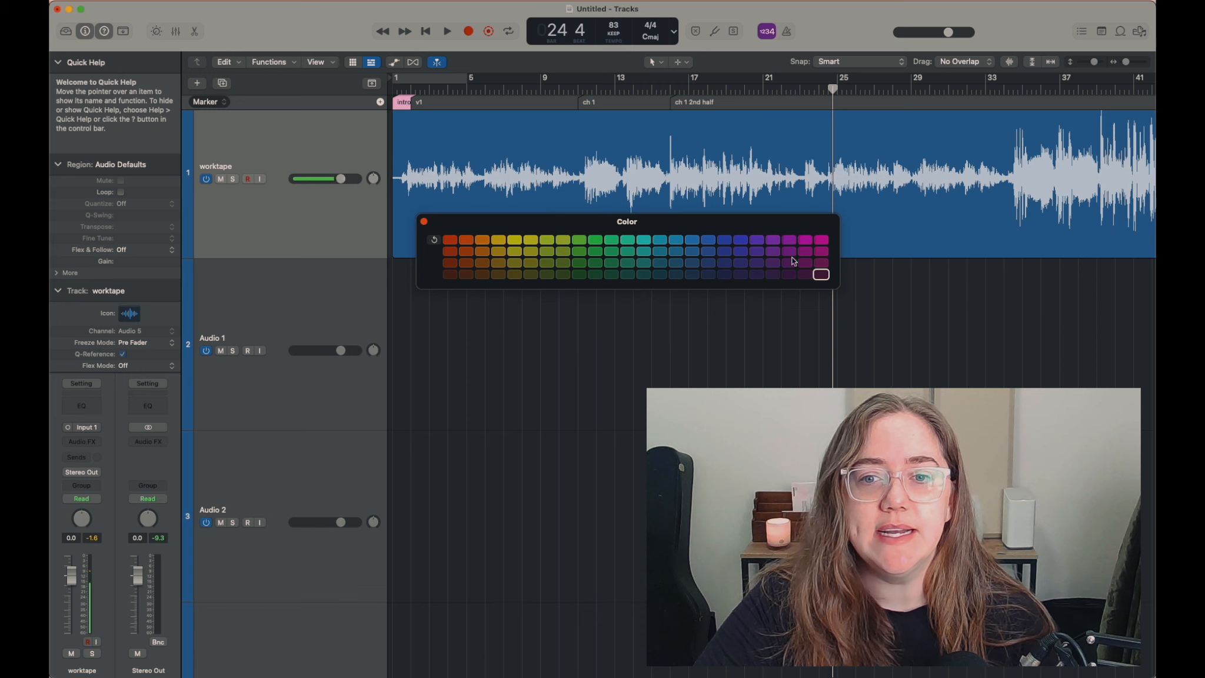
left_click(445, 102)
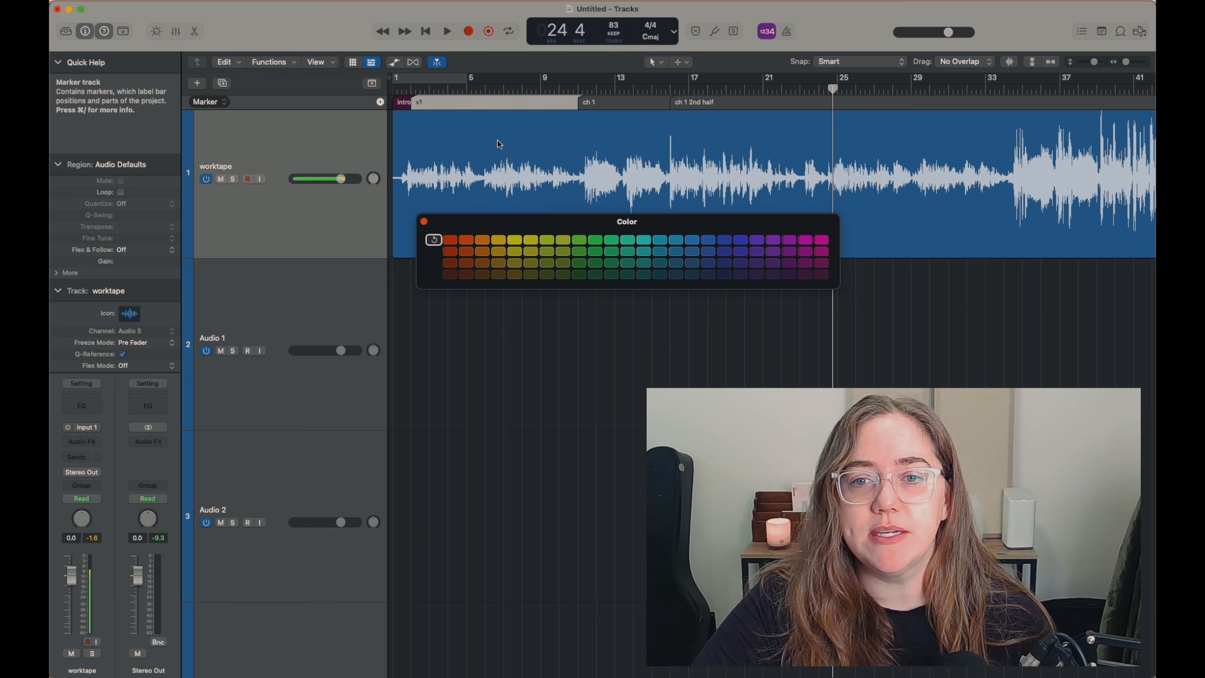
left_click(773, 274)
Color the ch 1 marker dark green and the ch 1 2nd half marker dark olive, and move the color palette below the worktape.
left_click(621, 103)
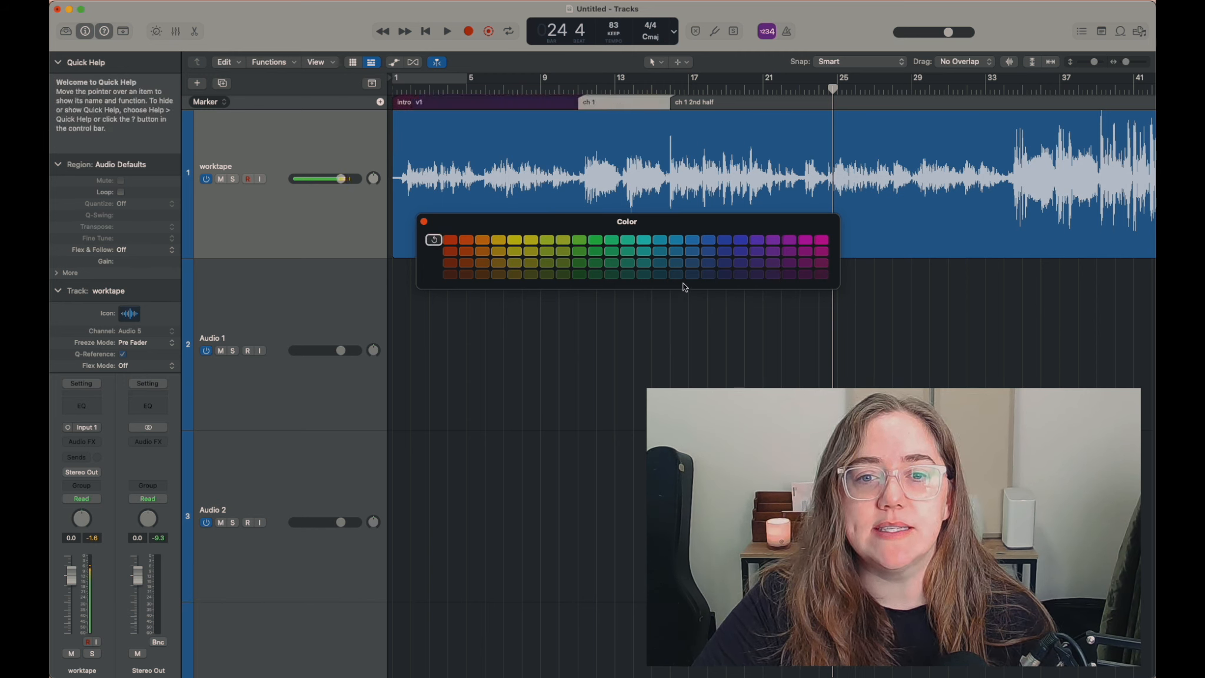
left_click(594, 274)
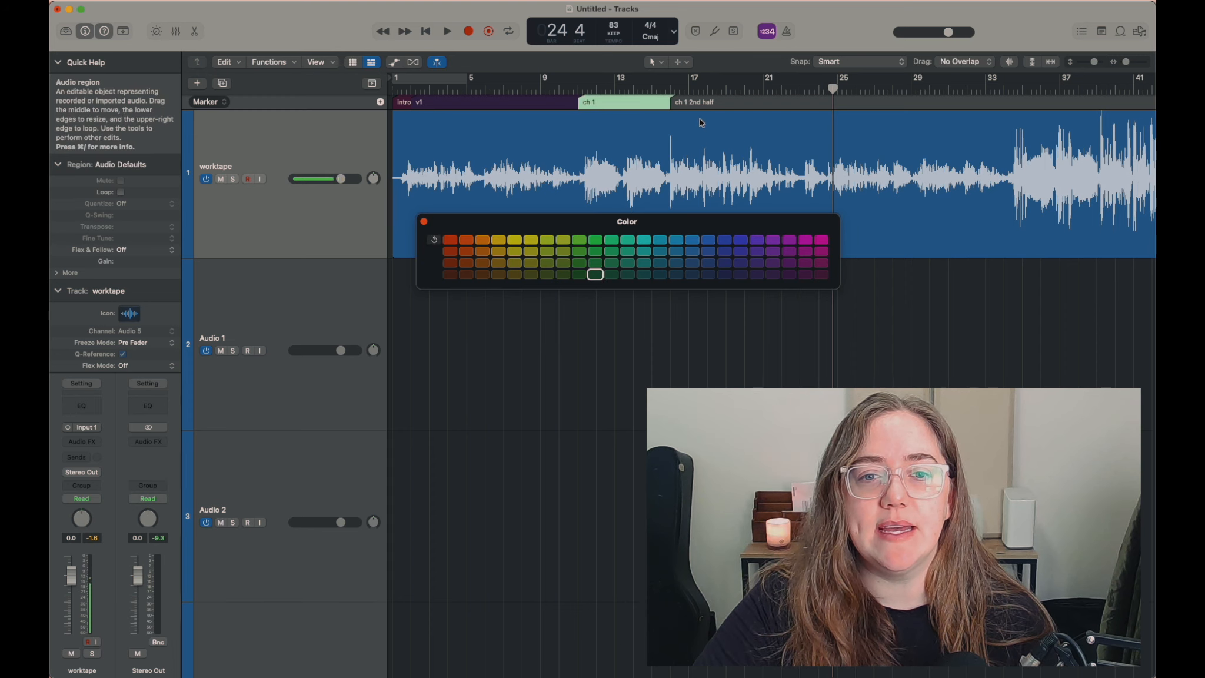
left_click(697, 102)
left_click(563, 274)
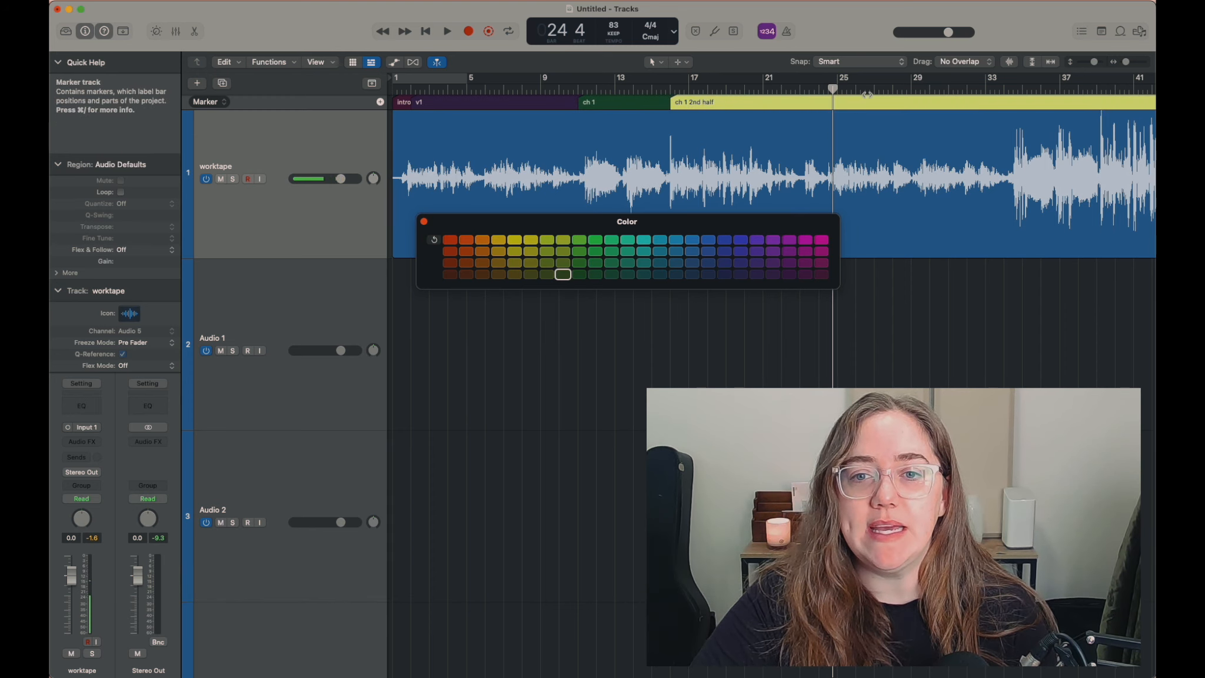
left_click_drag(731, 226, 841, 271)
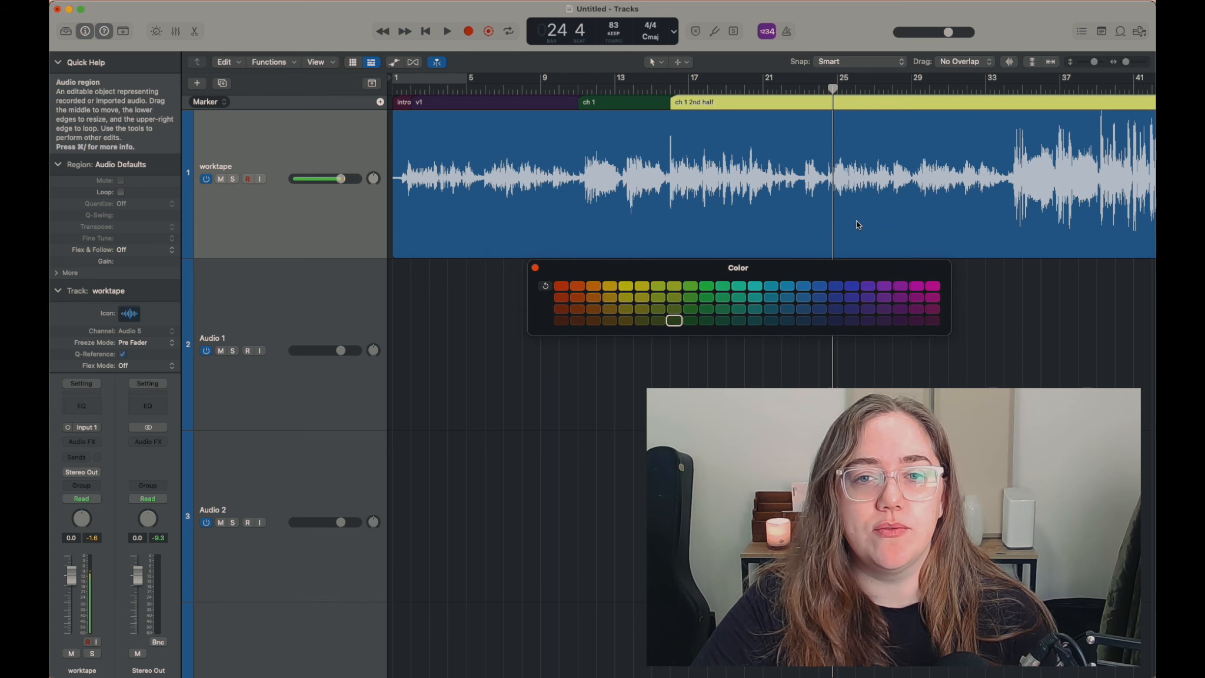
Play the worktape from about bar 23 to locate the second verse, and add a marker named v2 at bar 25.
scroll(819, 210, "right", 5)
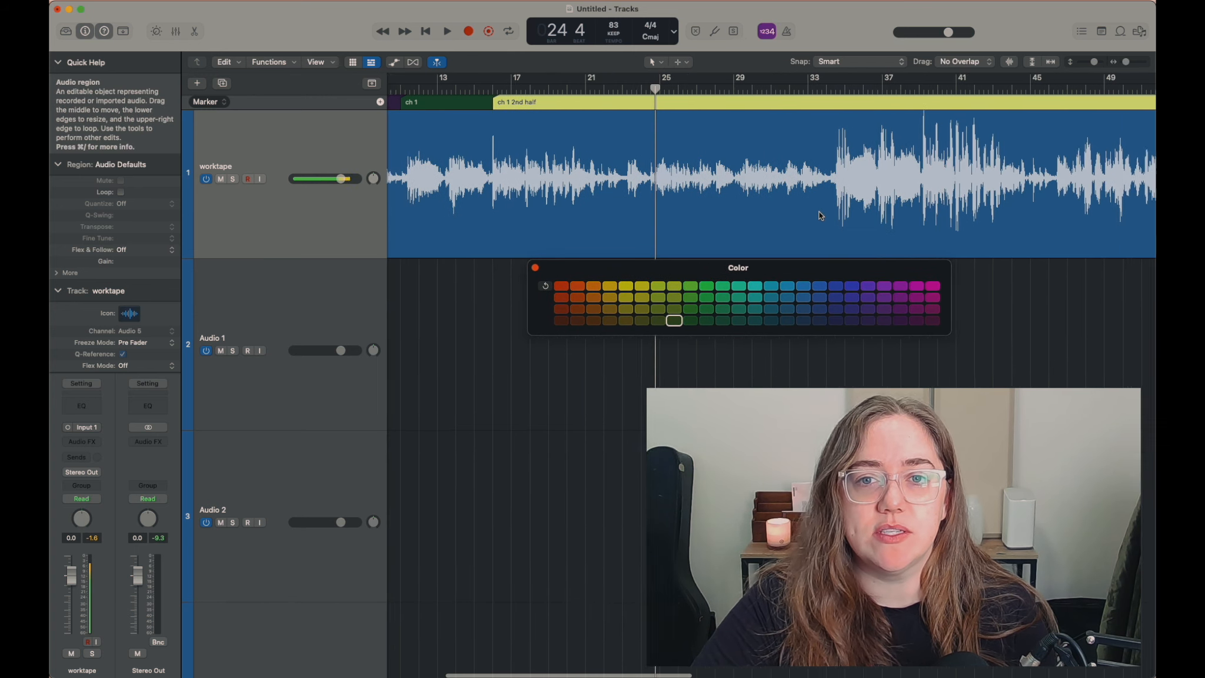
left_click(655, 89)
left_click(621, 90)
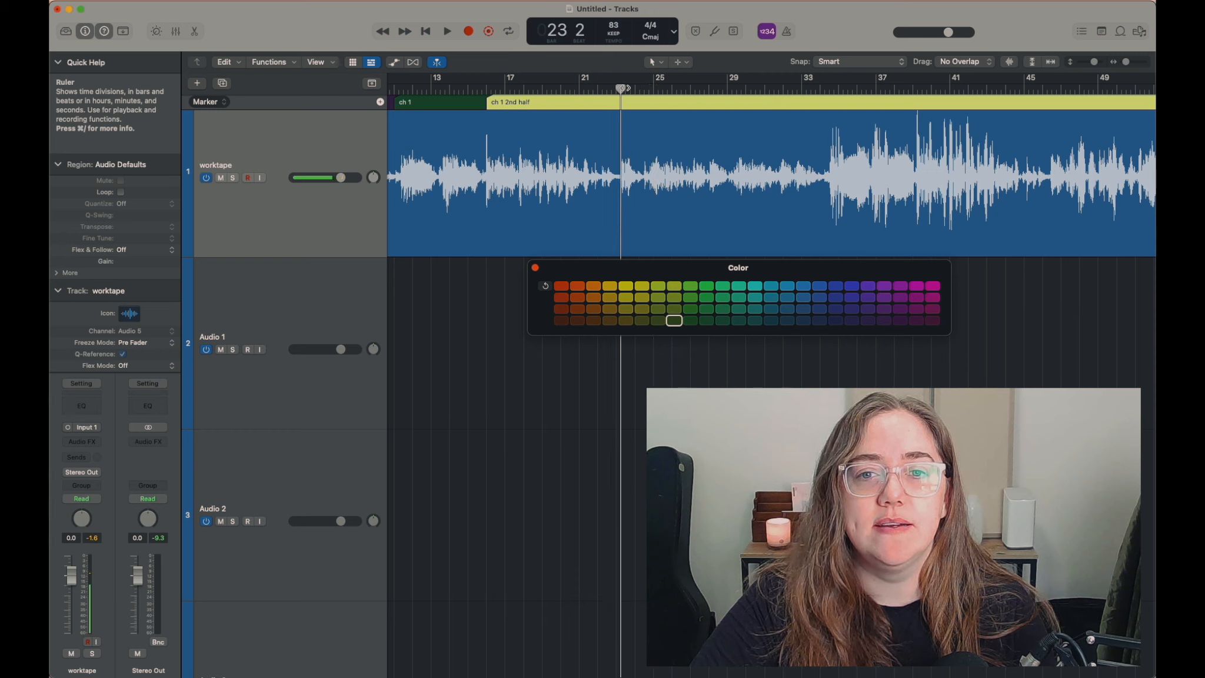
key("space")
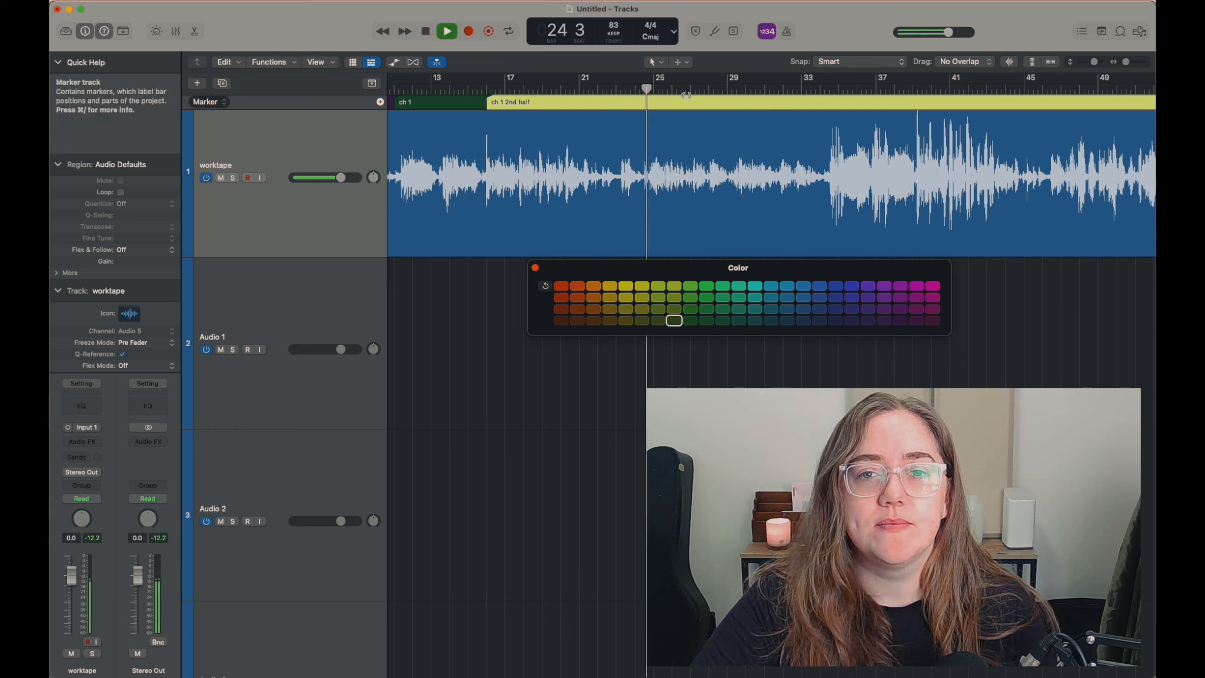
key("space")
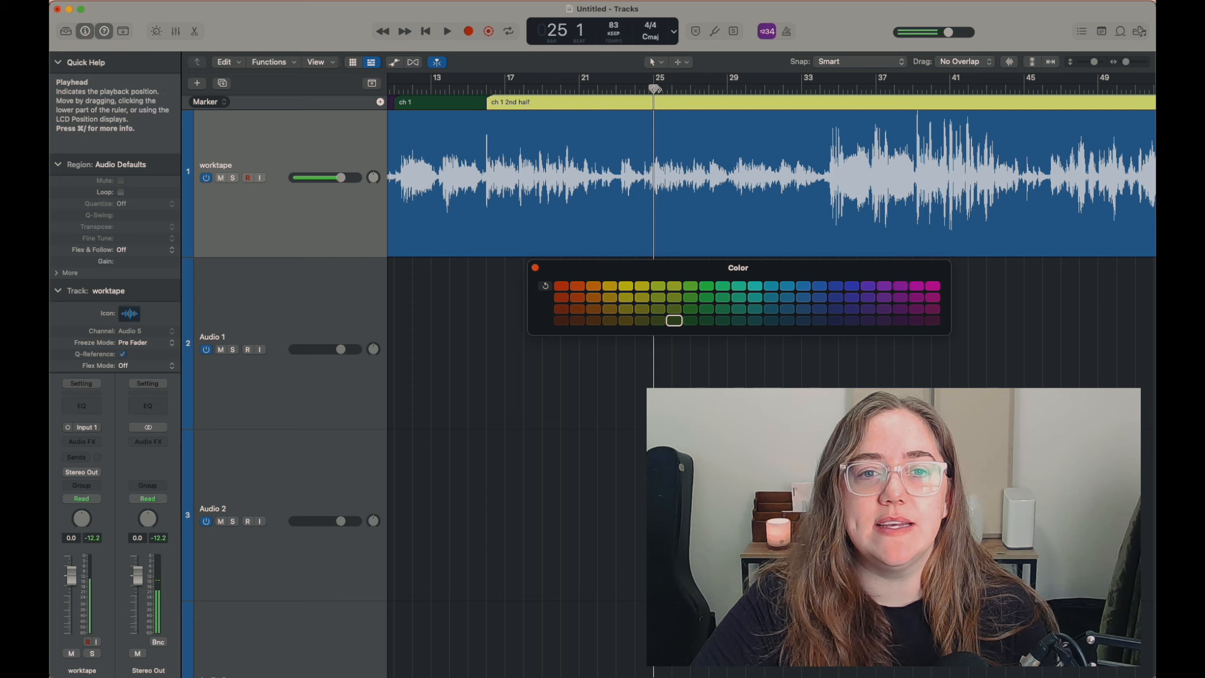
left_click(380, 102)
double_click(675, 103)
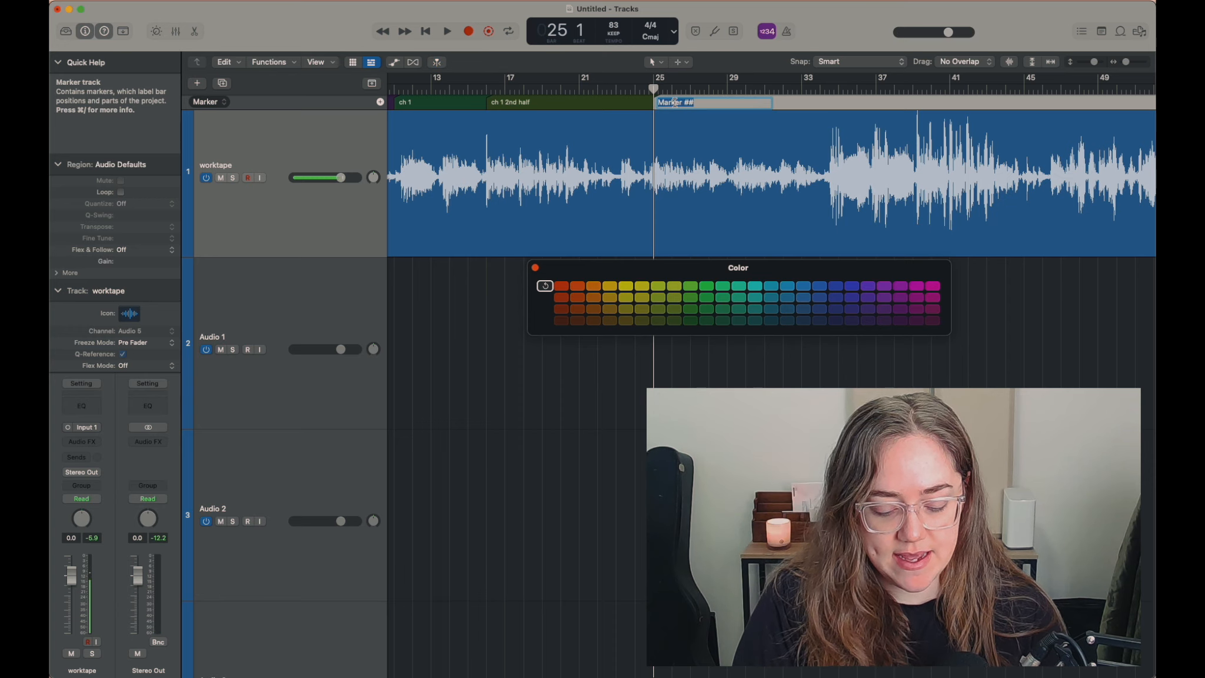
type("v2")
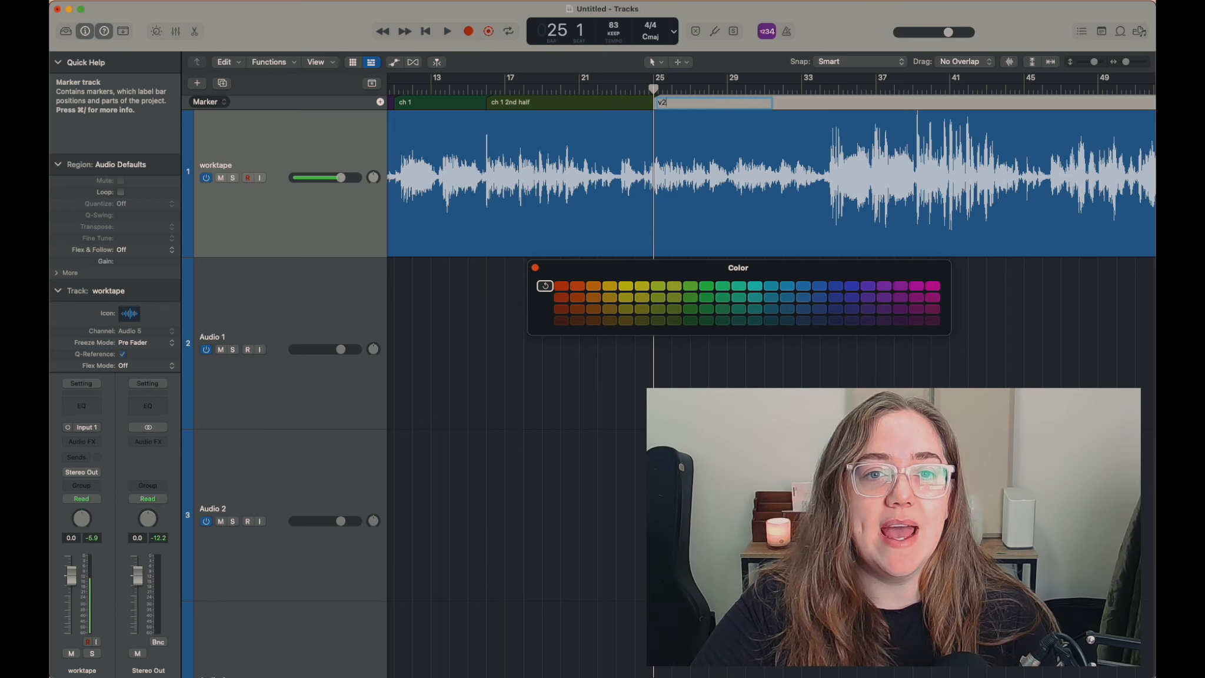
Color the v2 marker dark indigo, a shade close to the v1 marker's purple.
scroll(535, 128, "left", 5)
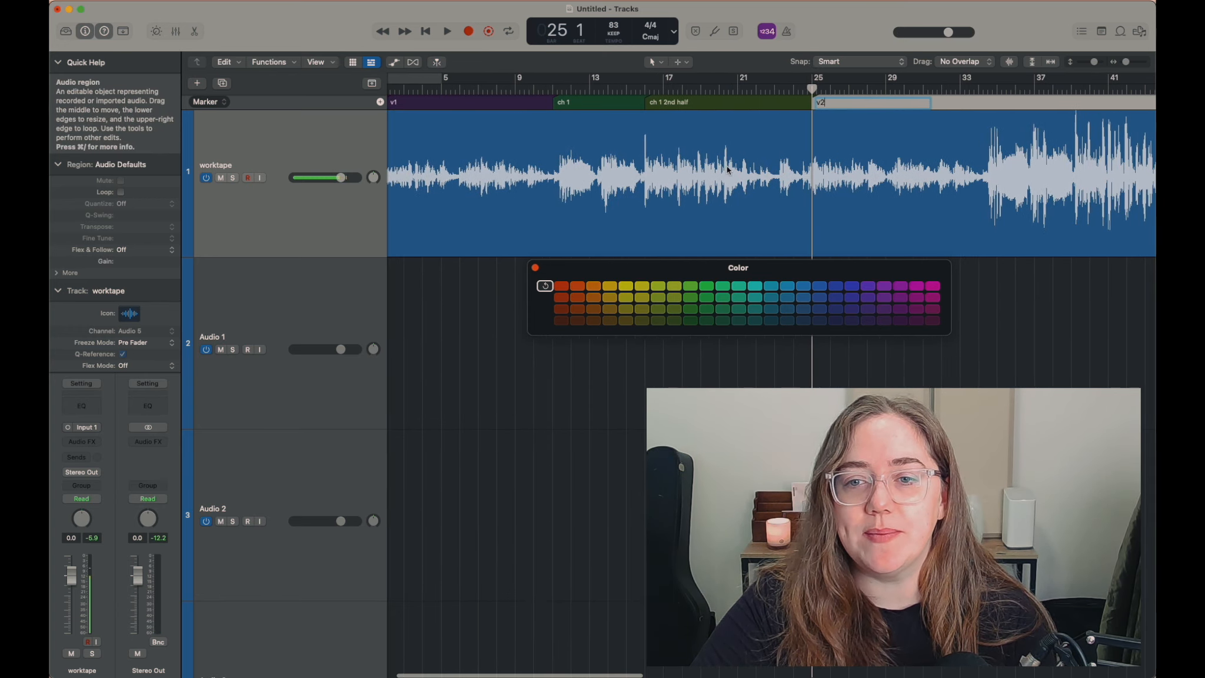
scroll(764, 188, "right", 5)
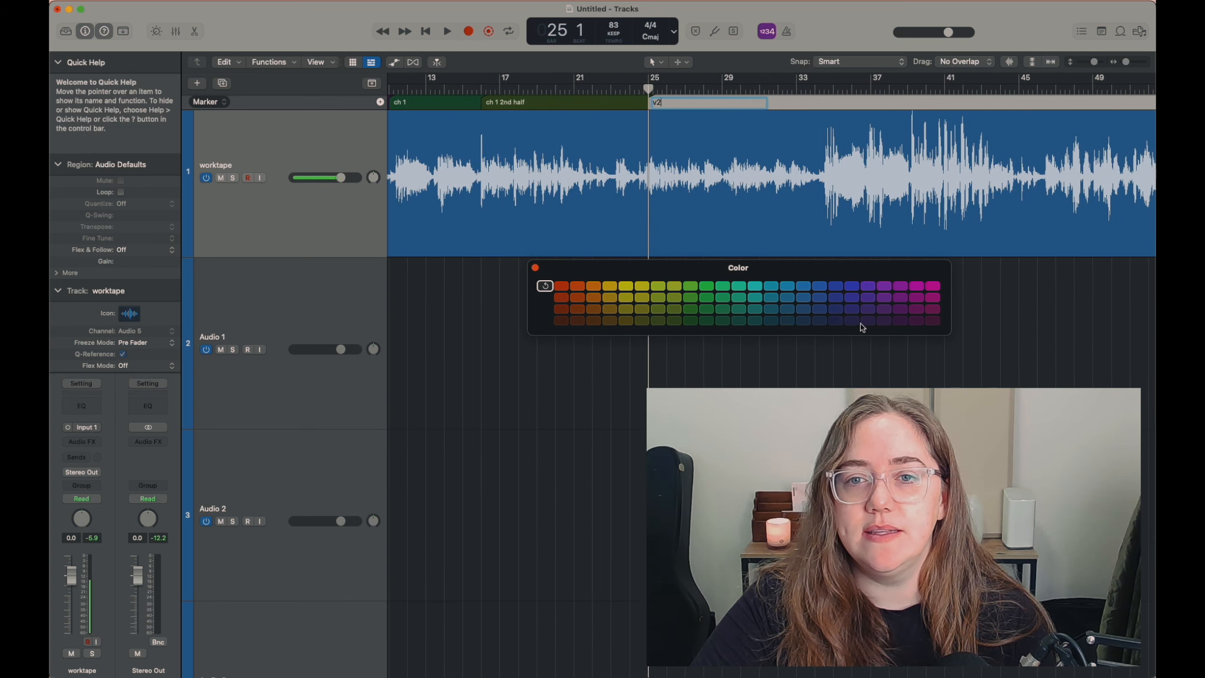
left_click(851, 320)
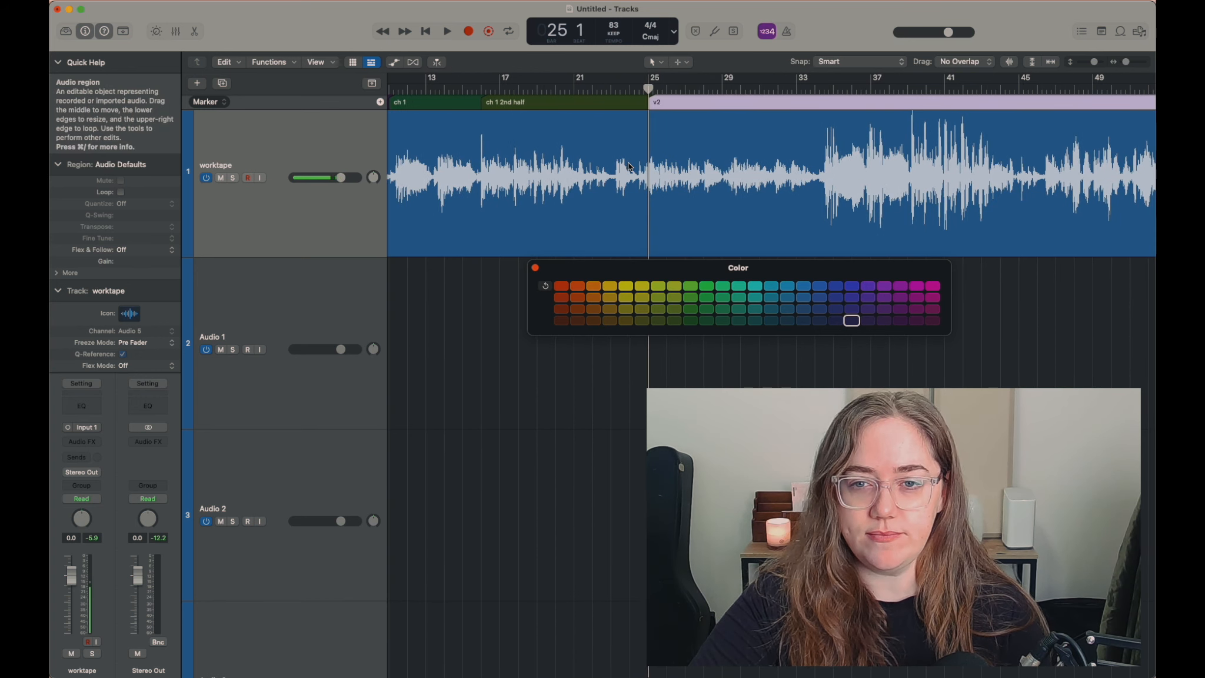
Play the worktape from bar 34 to check the second chorus start, and add a dark green marker named ch2 at bar 34.
key("space")
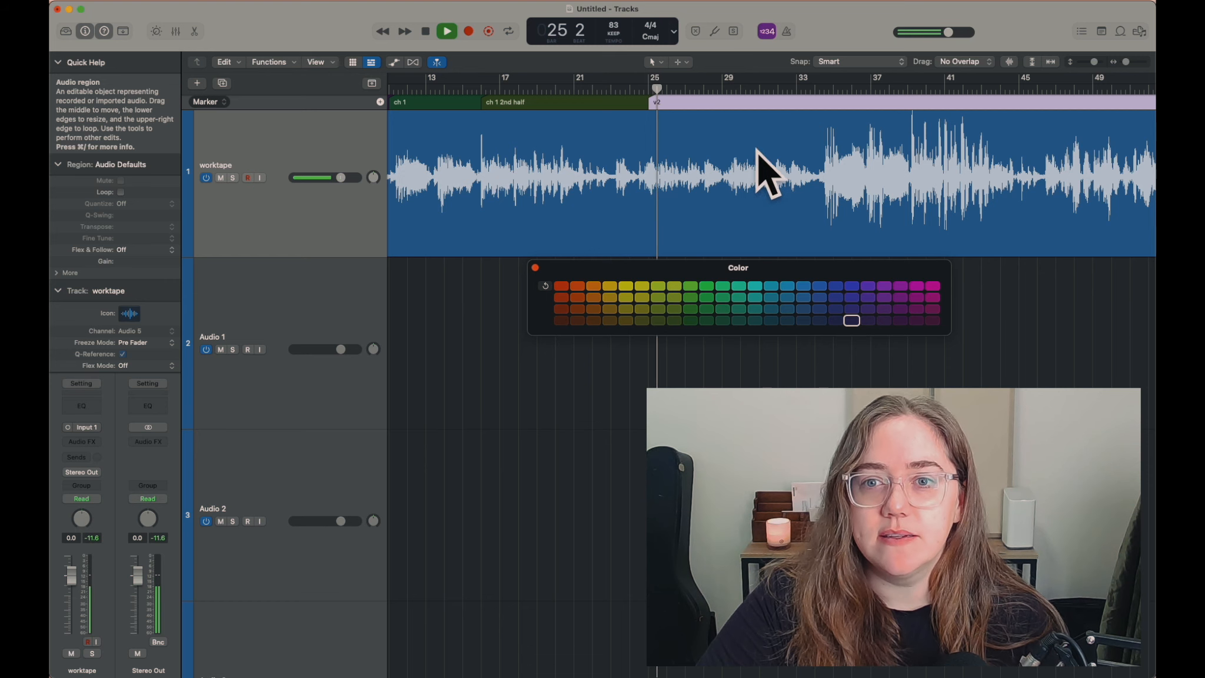
key("space")
left_click(815, 90)
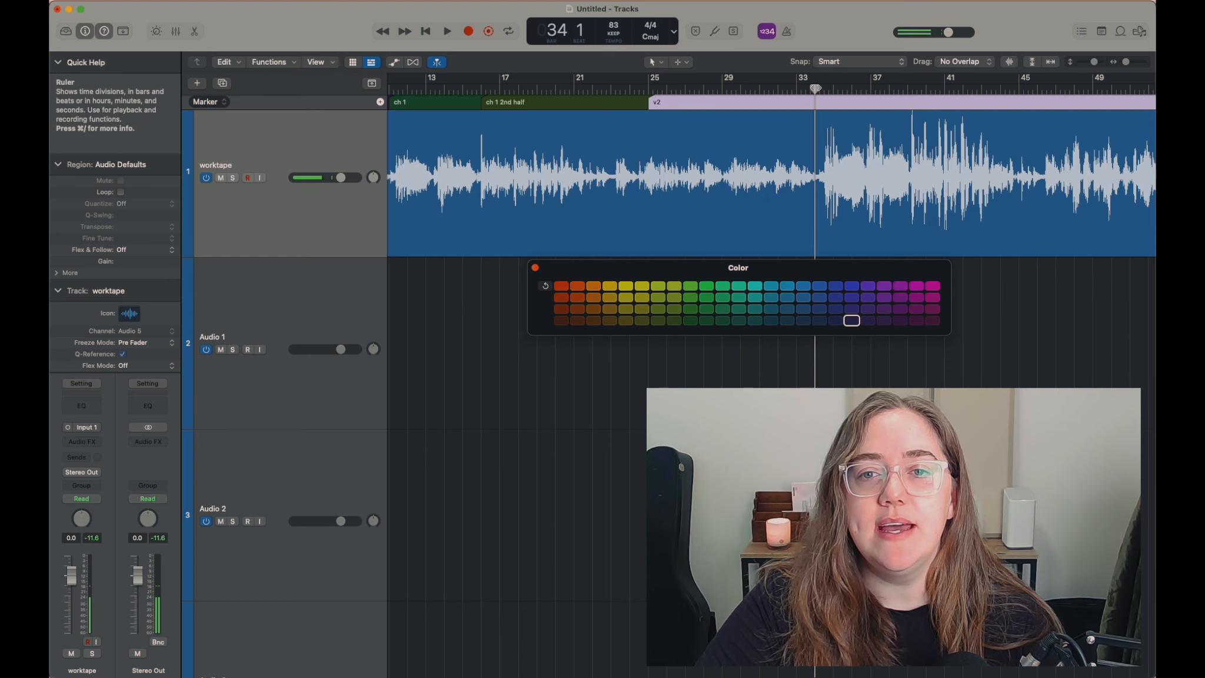
scroll(793, 113, "right", 5)
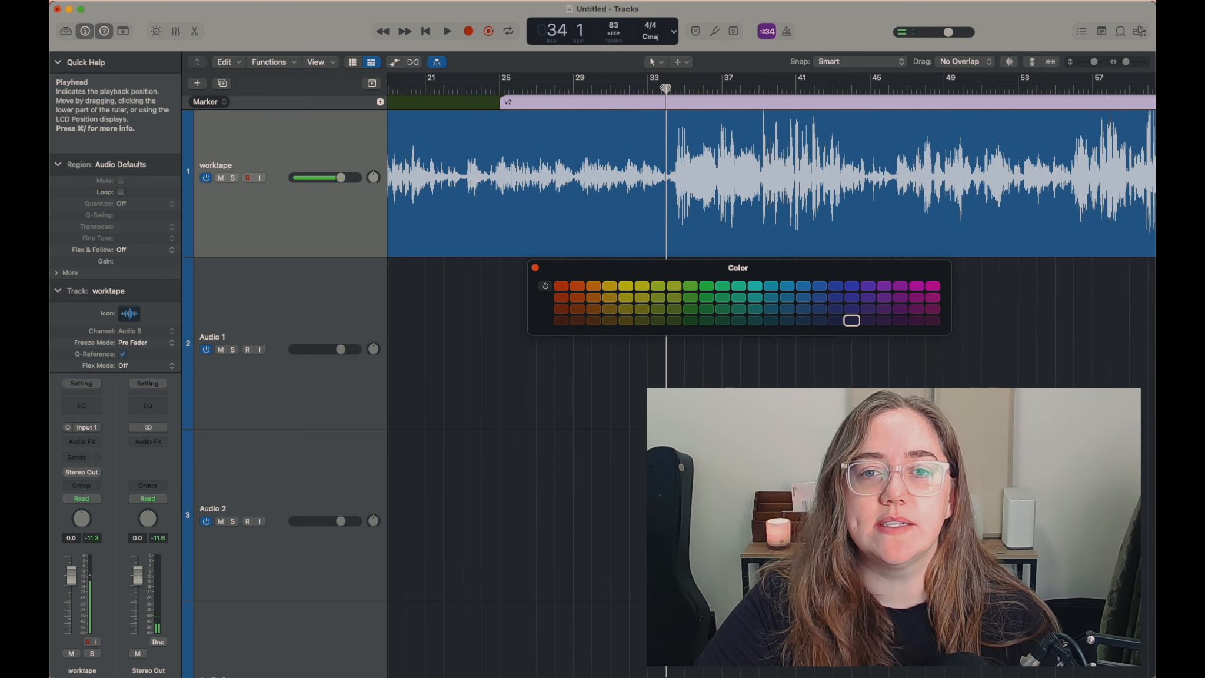
key("space")
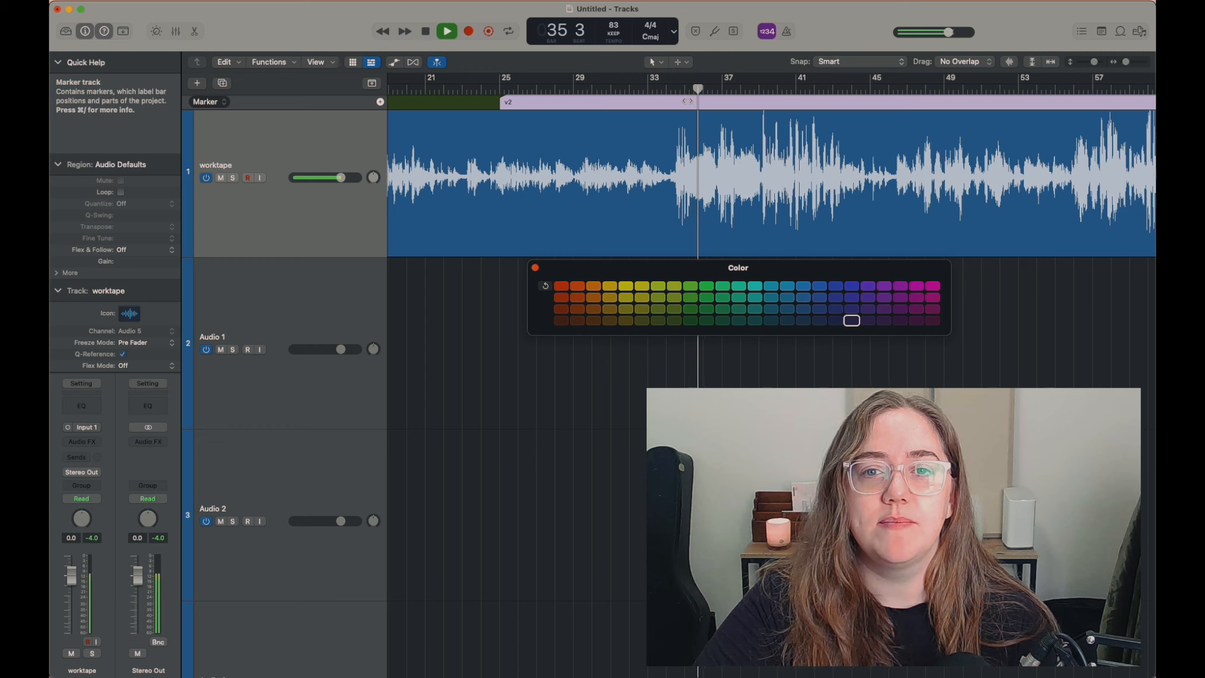
key("space")
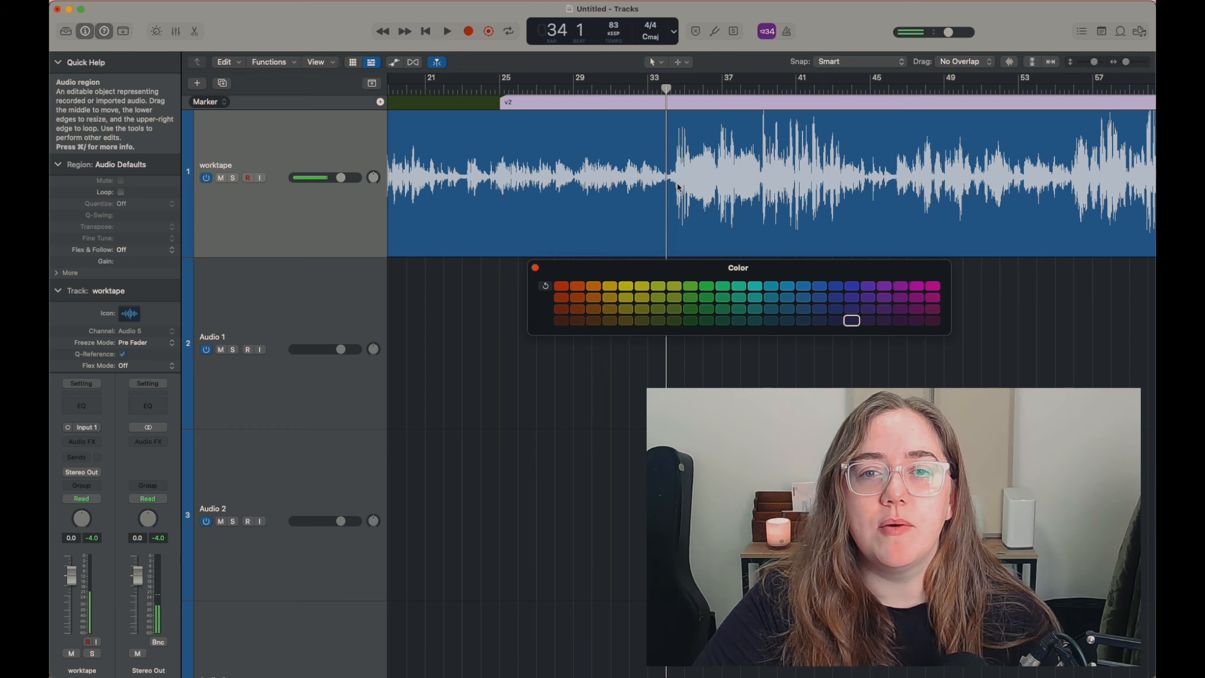
left_click(380, 102)
double_click(694, 102)
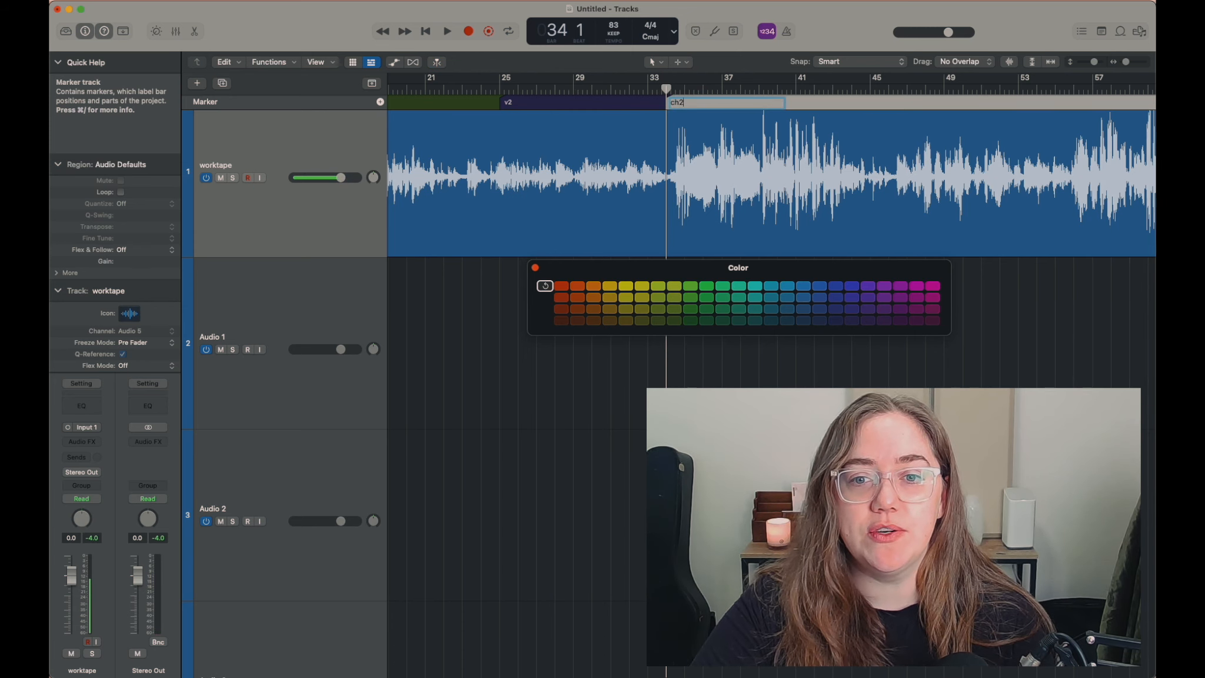
left_click(691, 321)
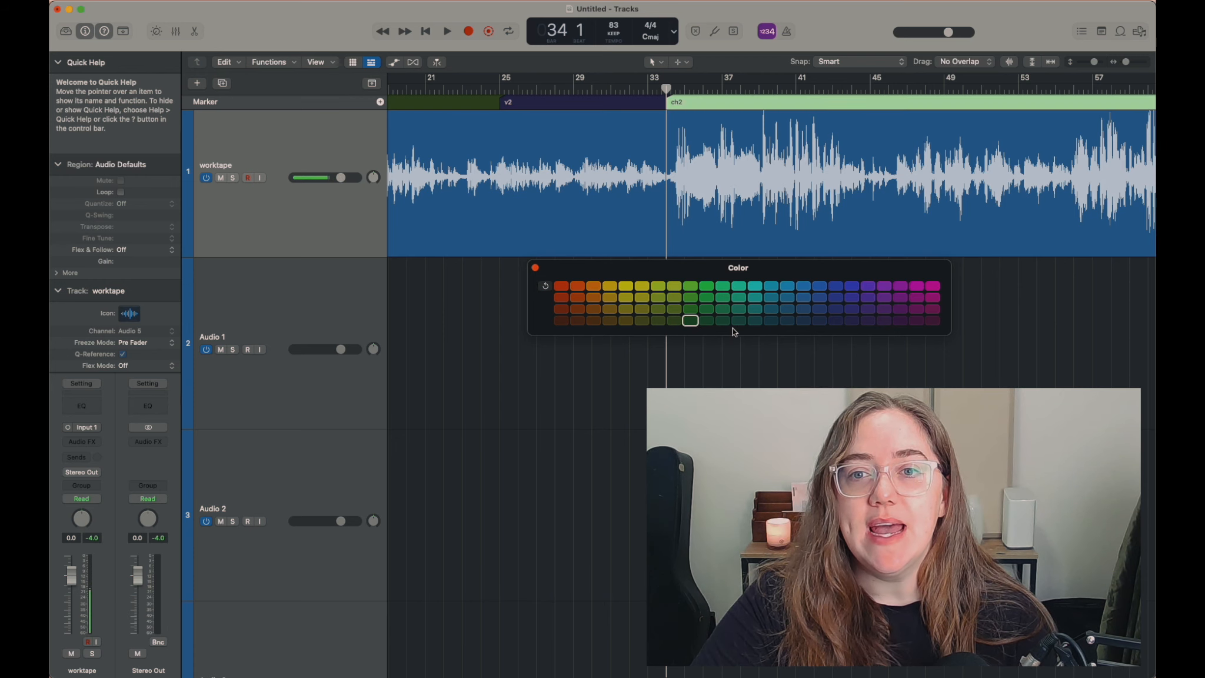
Add a marker at bar 39, name it ch 2 2nd half, and color it dark yellow.
left_click(761, 85)
left_click_drag(759, 88, 759, 88)
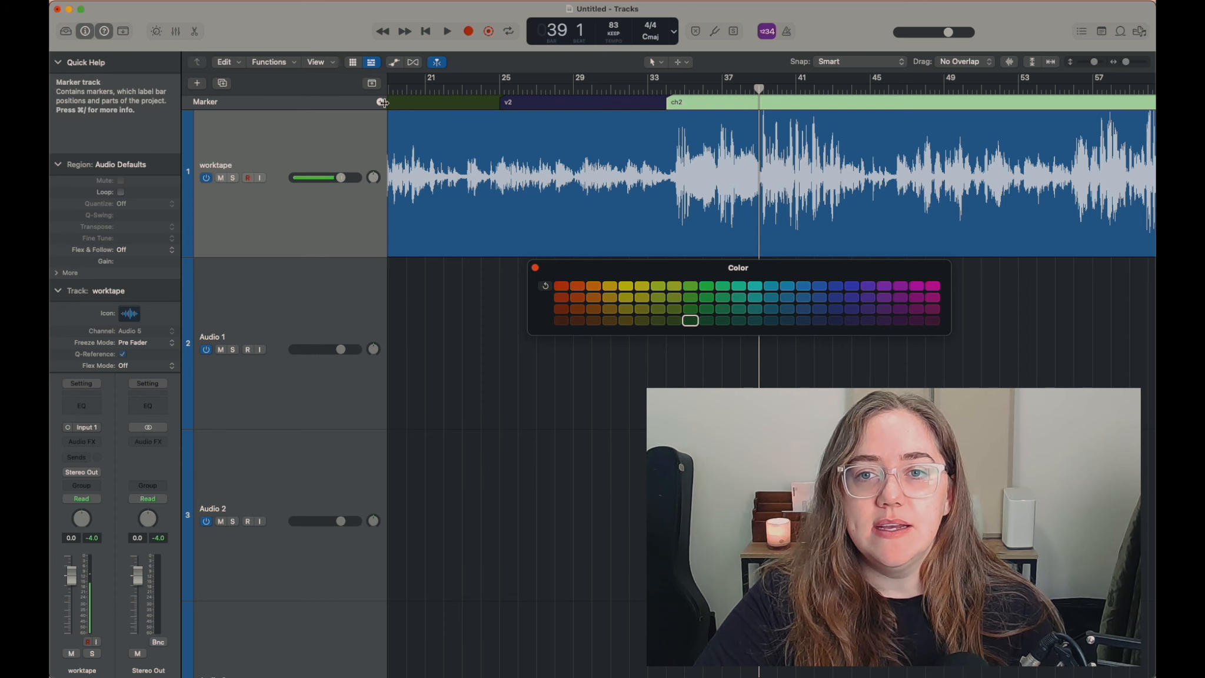
left_click(381, 103)
double_click(783, 102)
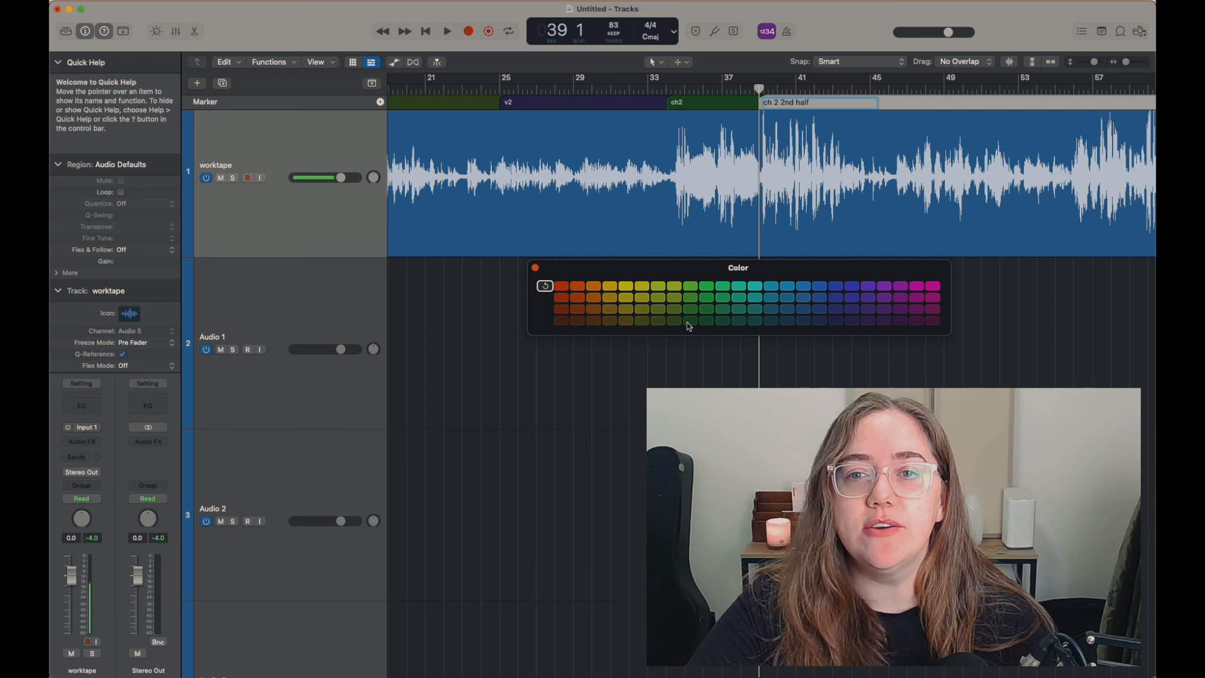
left_click(665, 321)
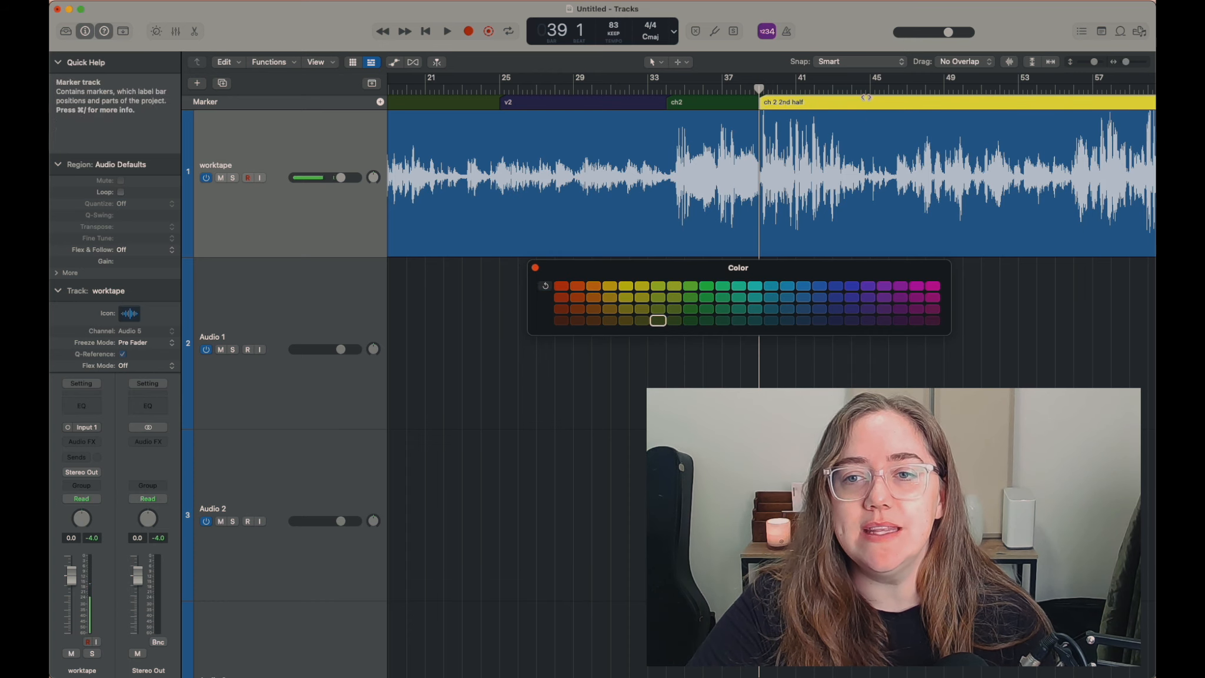
Play the worktape from about bar 45 to locate the bridge, and set the playhead at bar 47 beat 2.
left_click(848, 89)
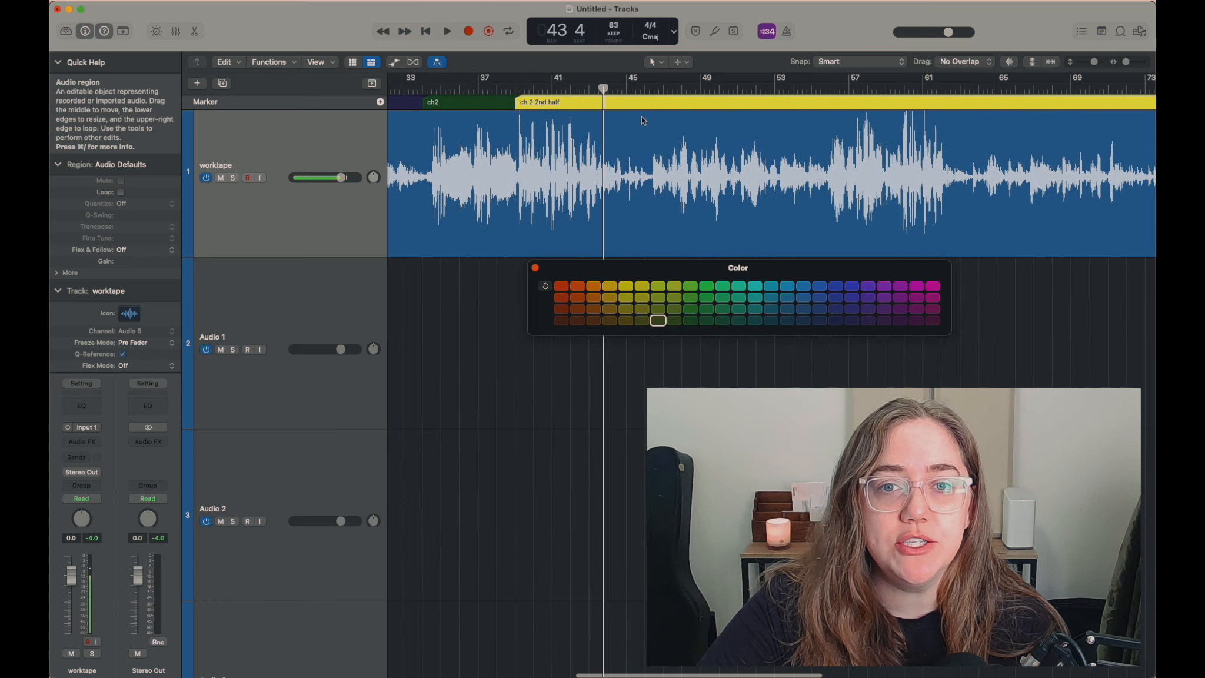
left_click(623, 87)
key("space")
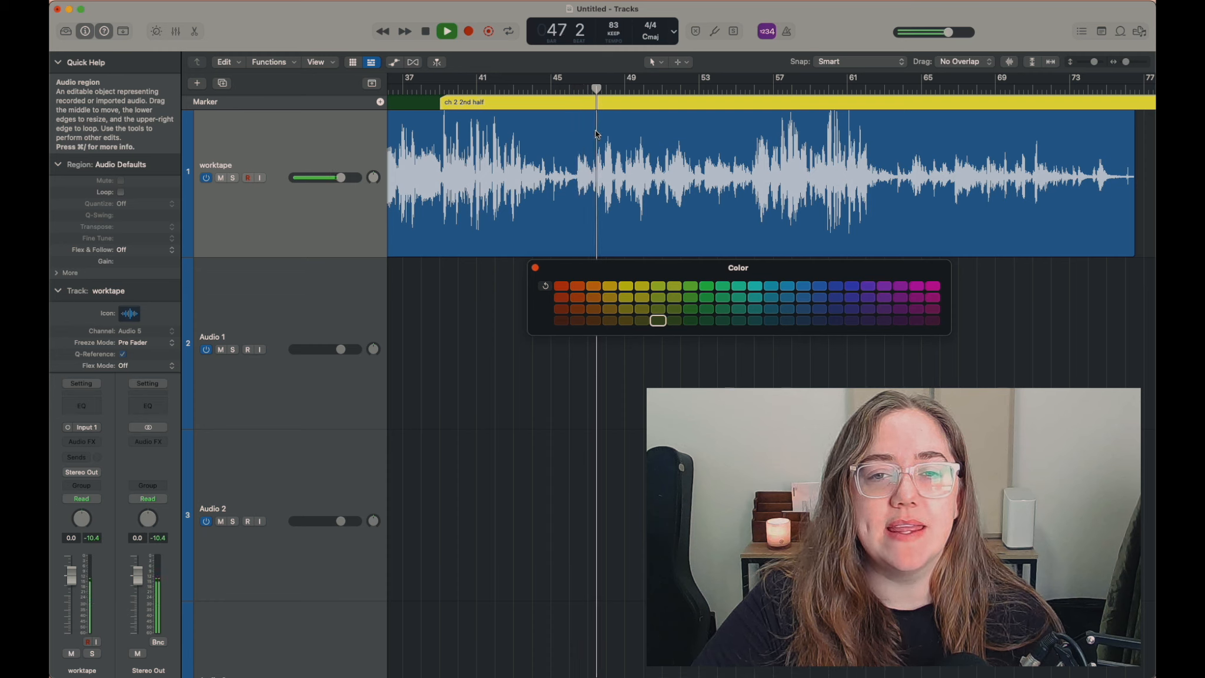
key("space")
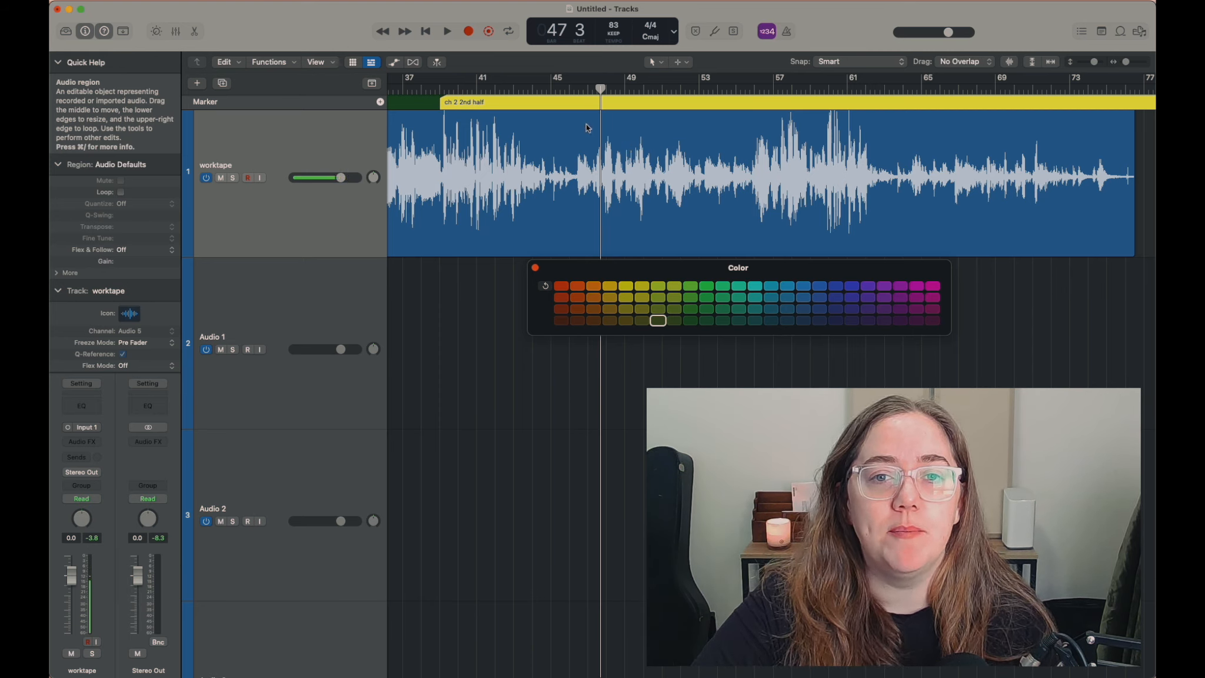
left_click_drag(588, 88, 592, 88)
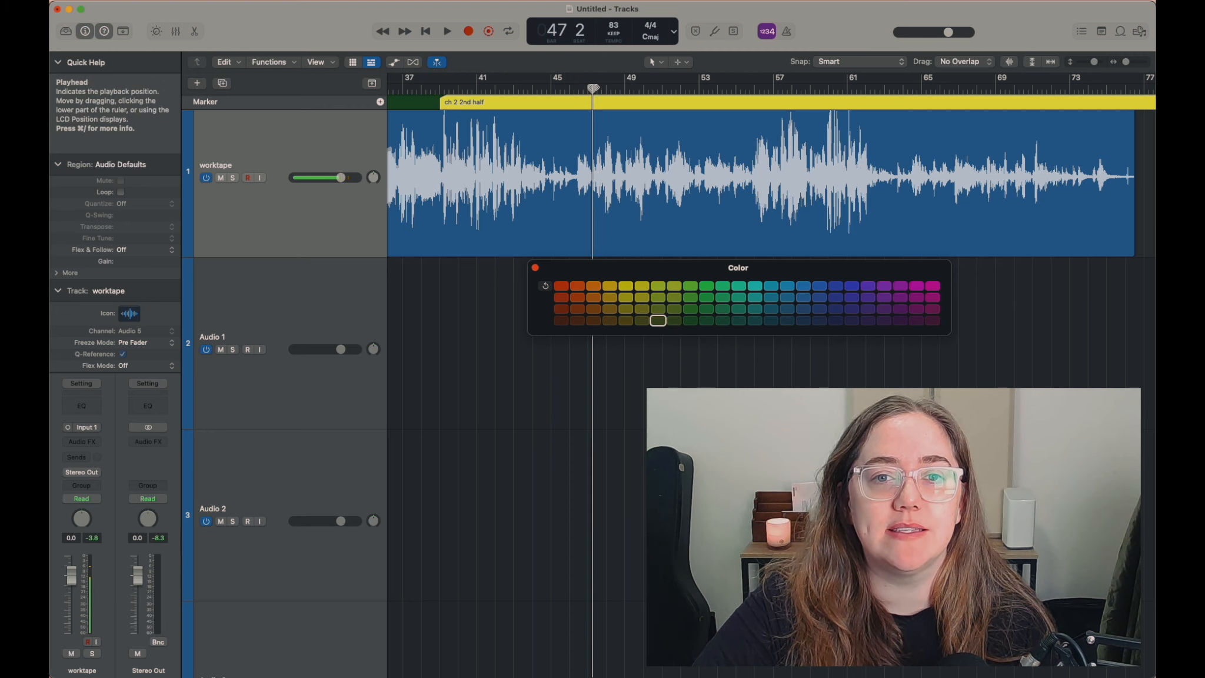
Add a marker at bar 47 beat 2, name it bridge, and color it dark gold.
left_click(380, 101)
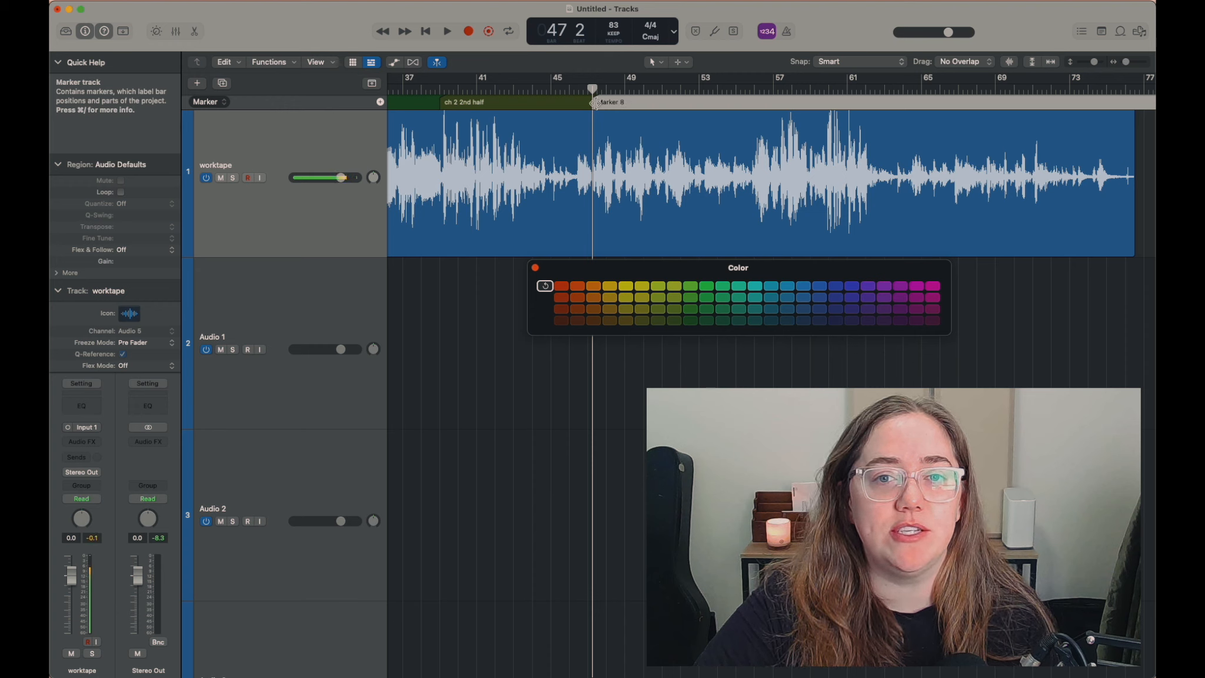
mouse_move(595, 104)
left_mouse_down()
mouse_move(532, 104)
mouse_move(606, 103)
mouse_move(592, 104)
left_mouse_up()
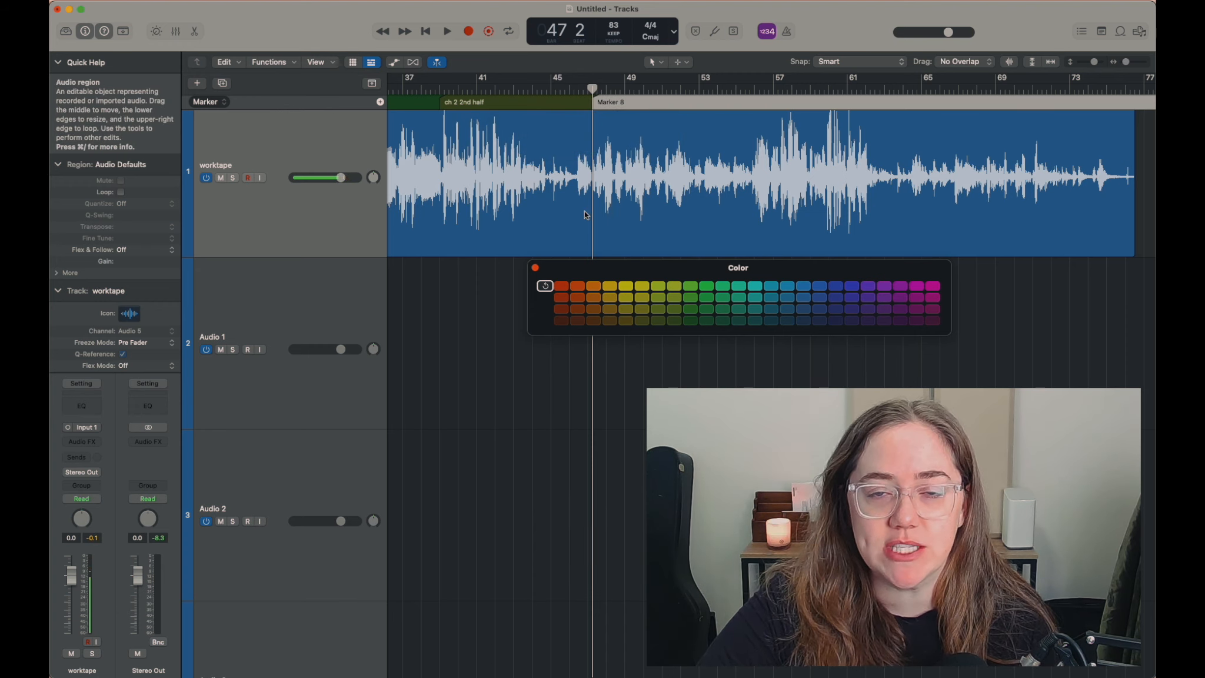
double_click(613, 102)
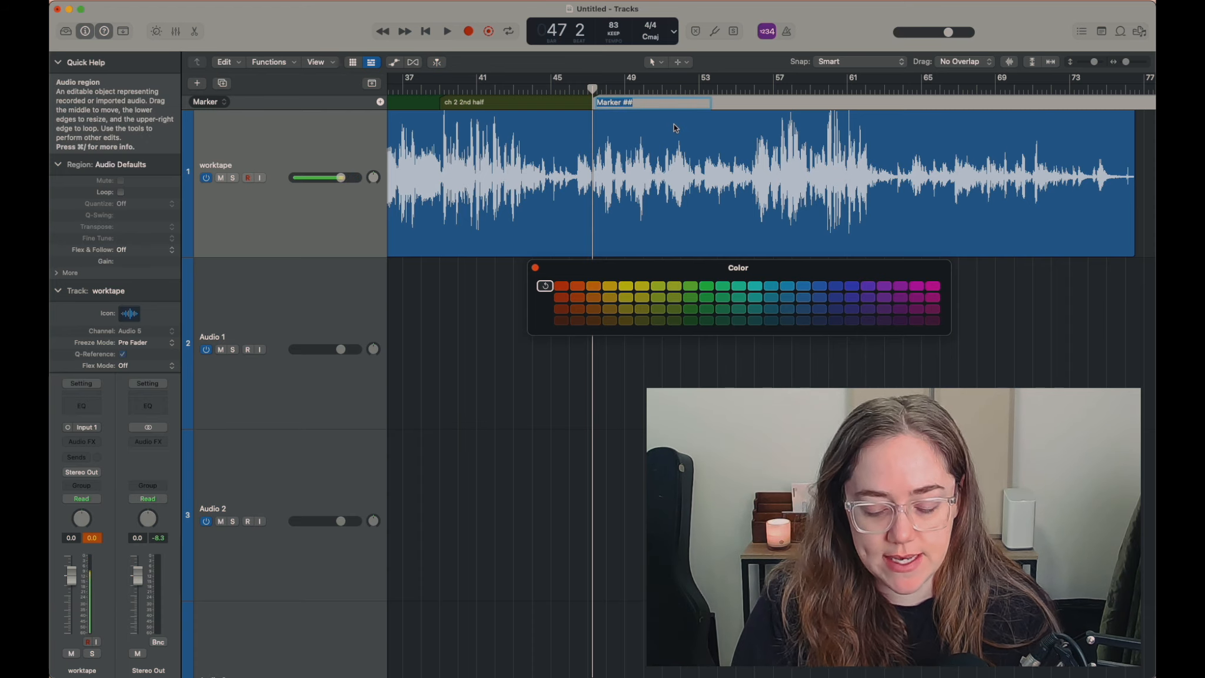
type("bridge")
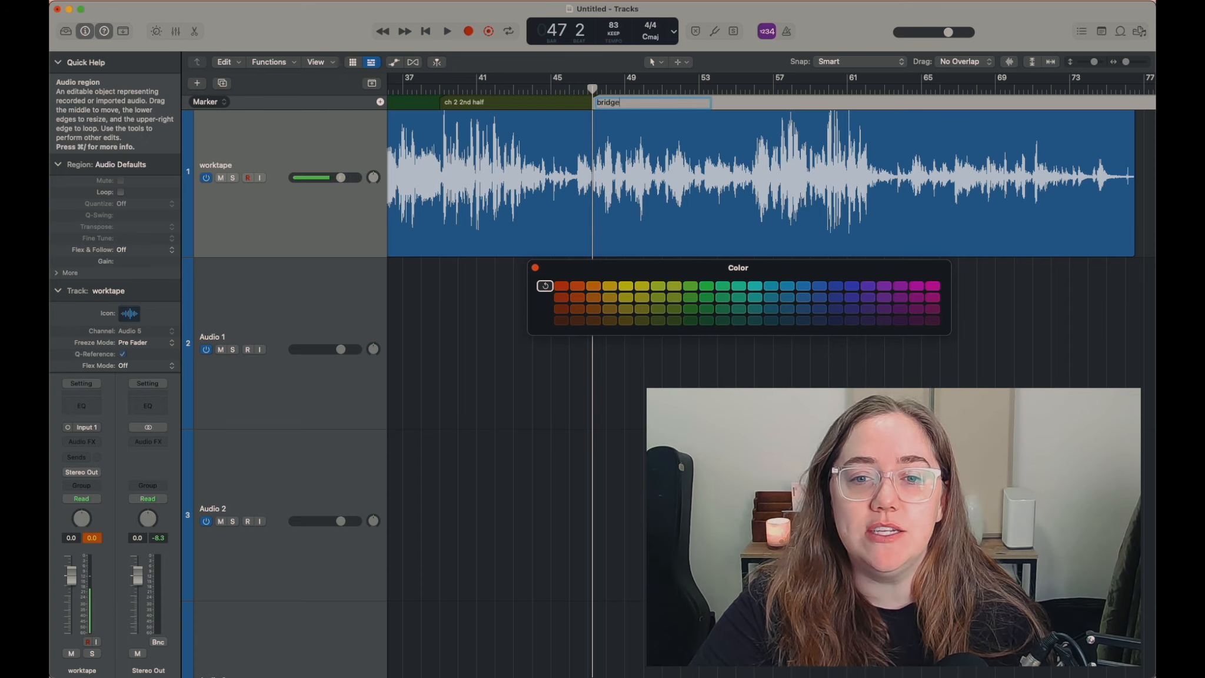
left_click(626, 320)
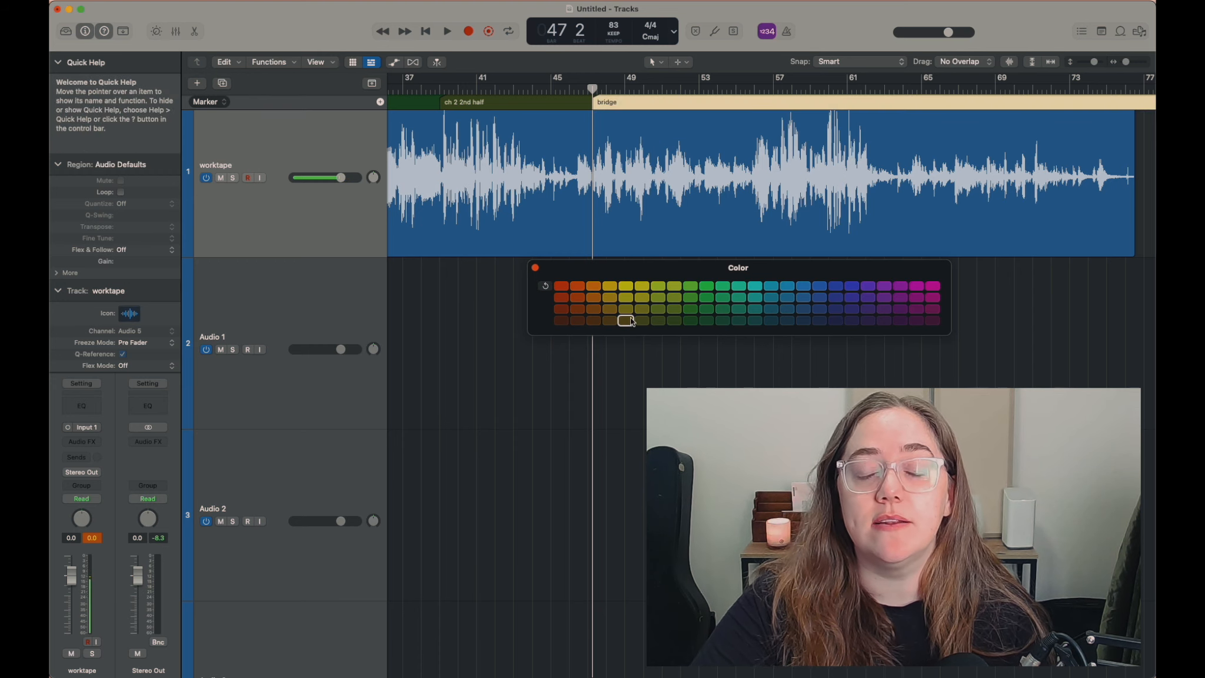
Add a marker at bar 56, name it bridge lift, and color it dark orange-brown.
left_click(736, 88)
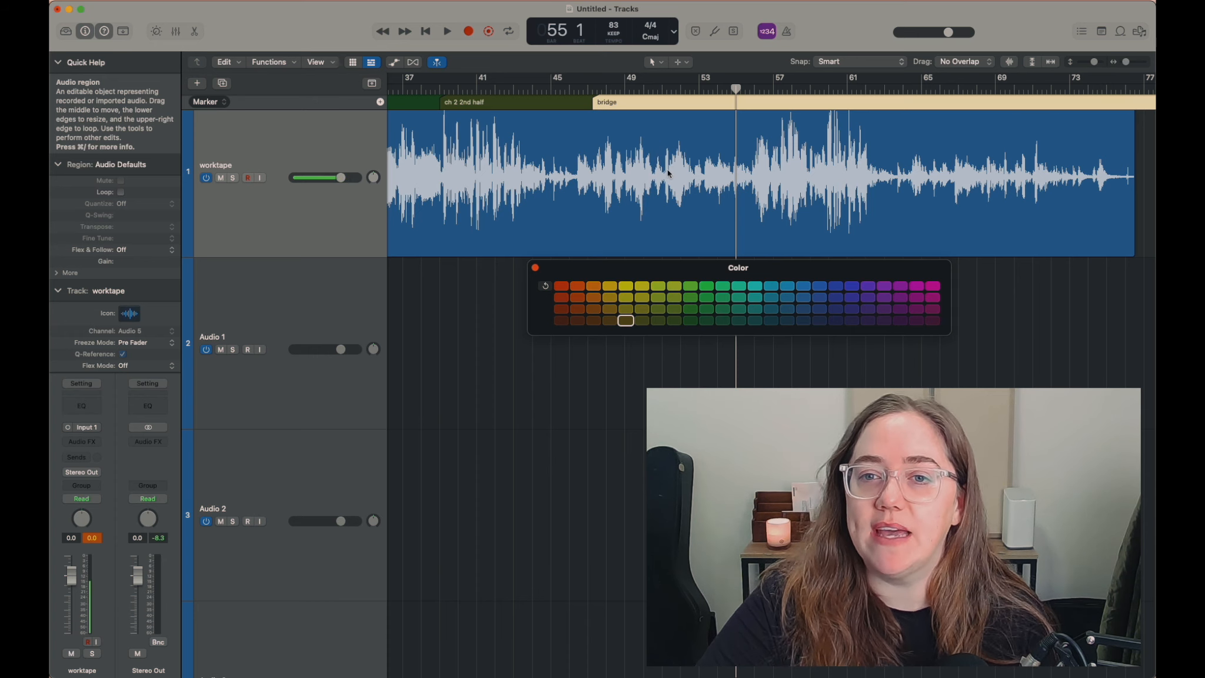
left_click(755, 89)
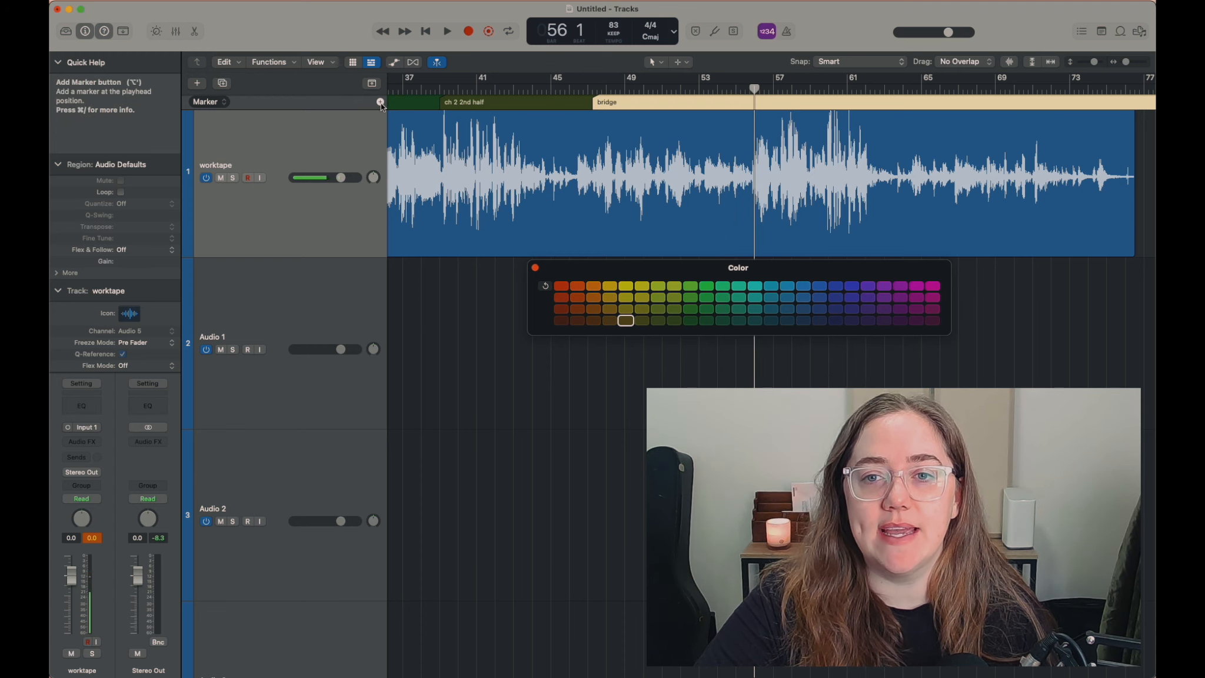
key("alt+apostrophe")
double_click(779, 102)
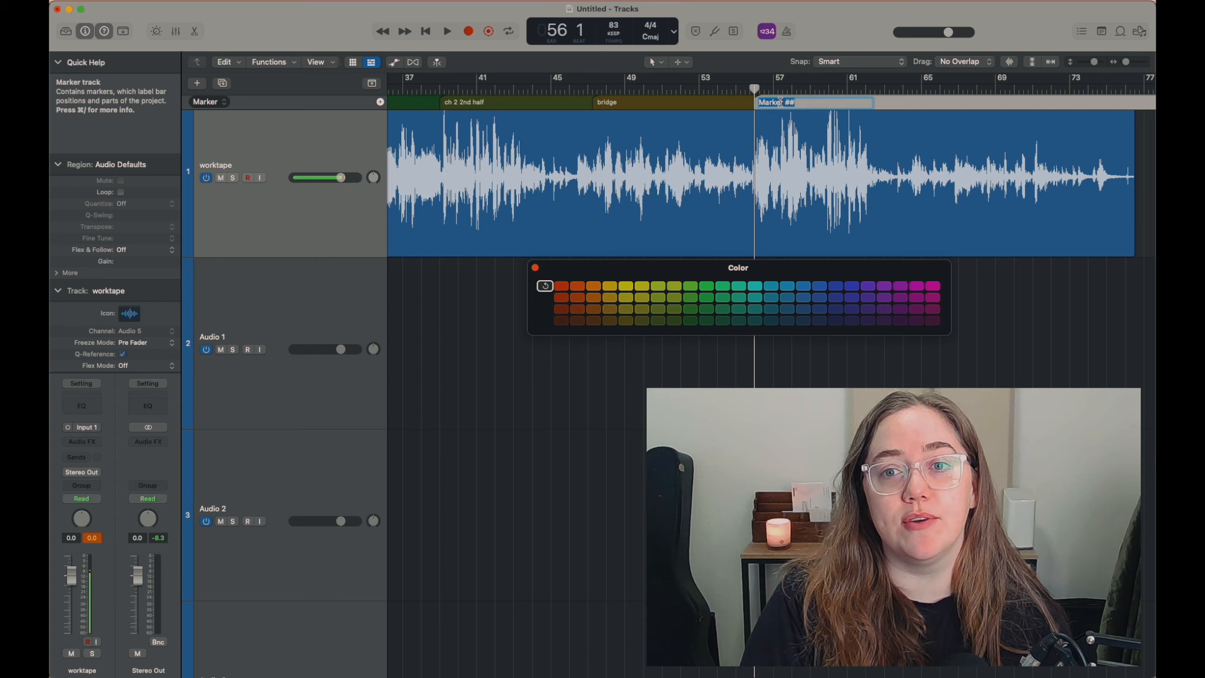
type("bridge lift")
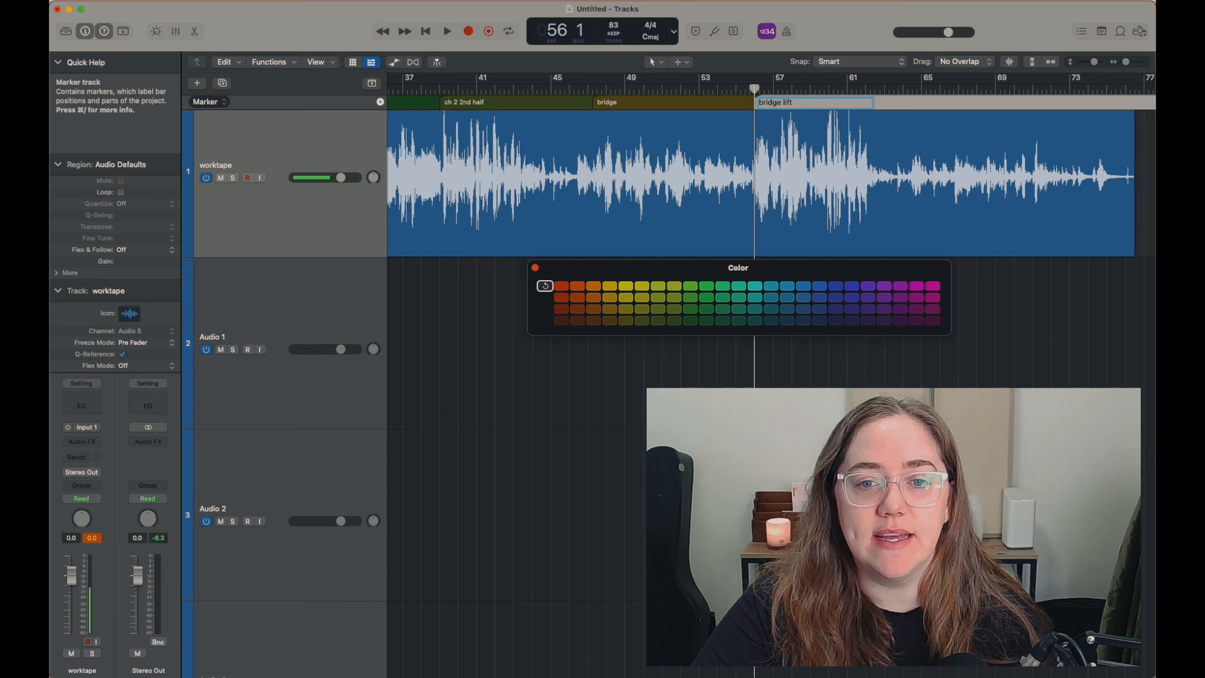
left_click(610, 320)
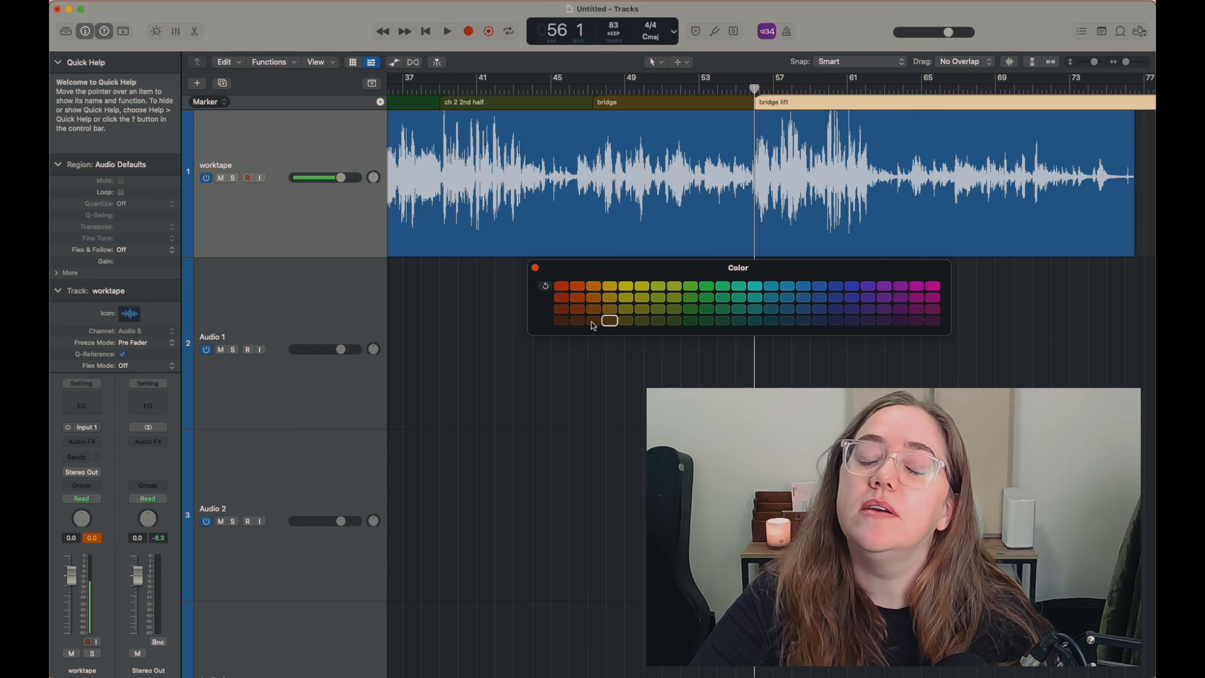
left_click(593, 321)
Play the worktape around bars 62 to 64 to locate the third chorus, and set the playhead at bar 63.
scroll(817, 150, "right", 4)
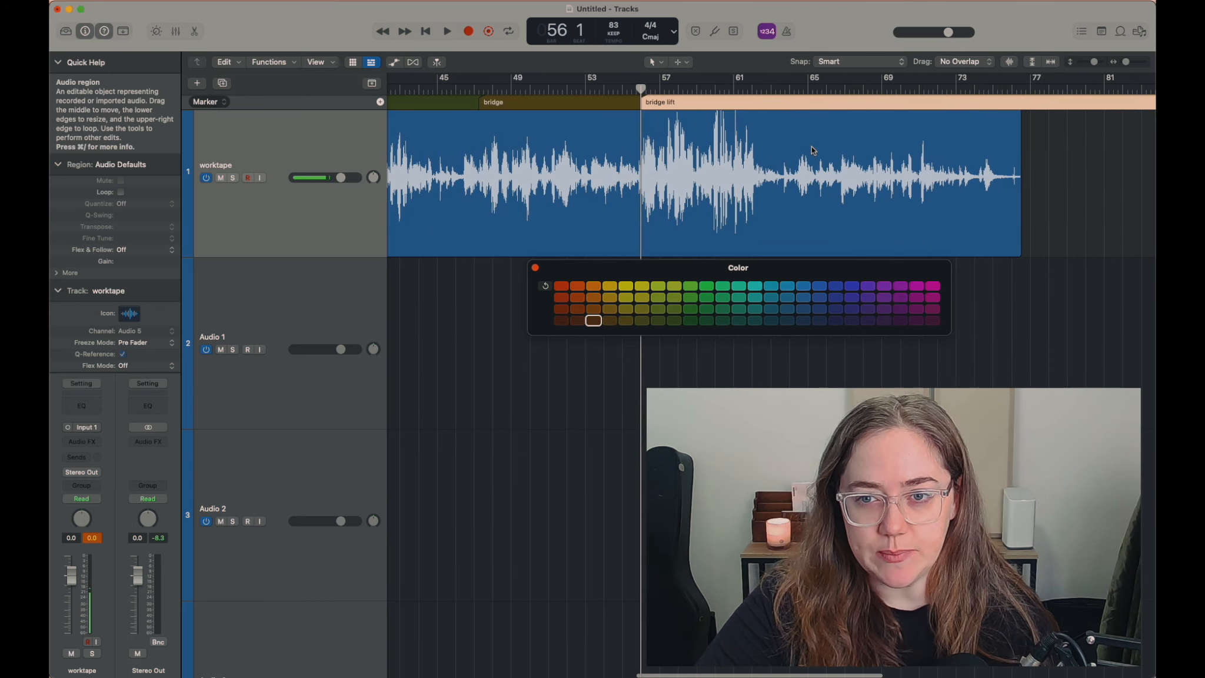
left_click(789, 88)
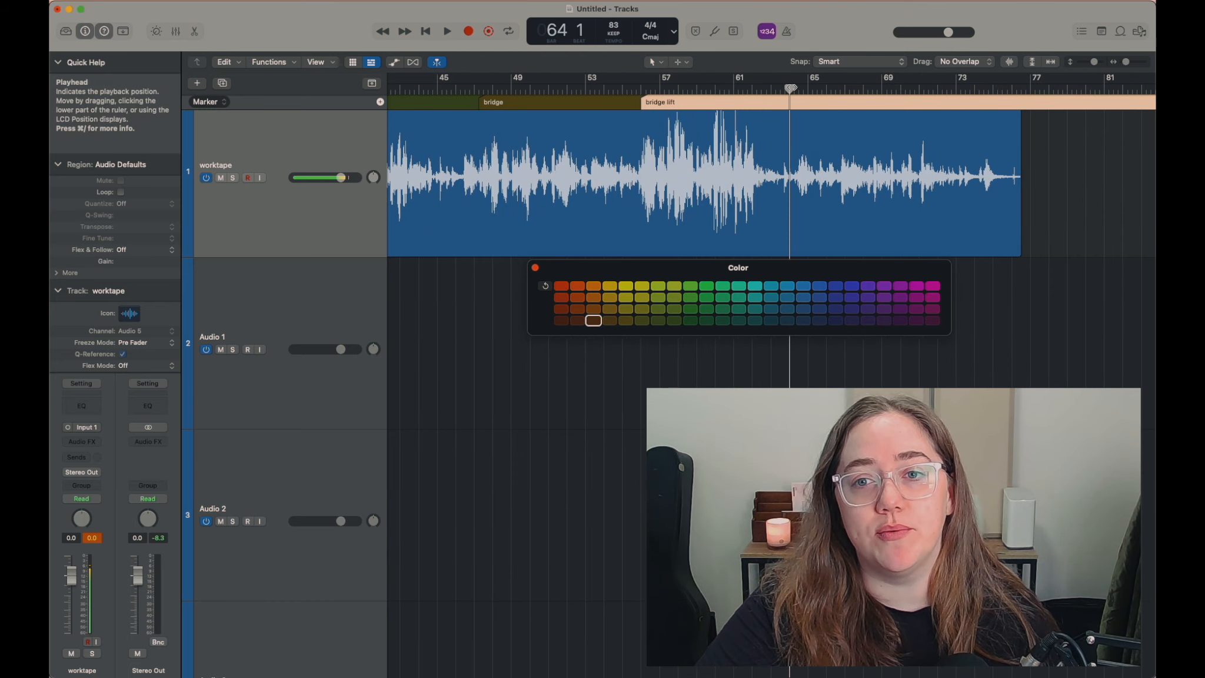
key("space")
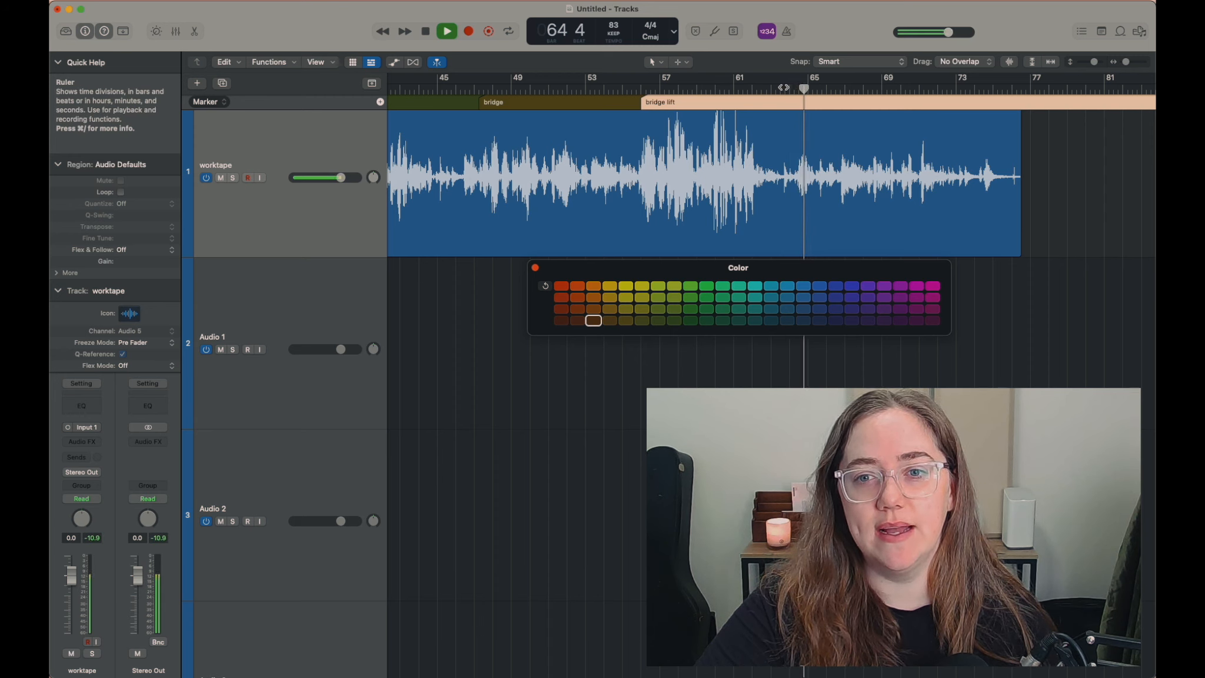
left_click(778, 88)
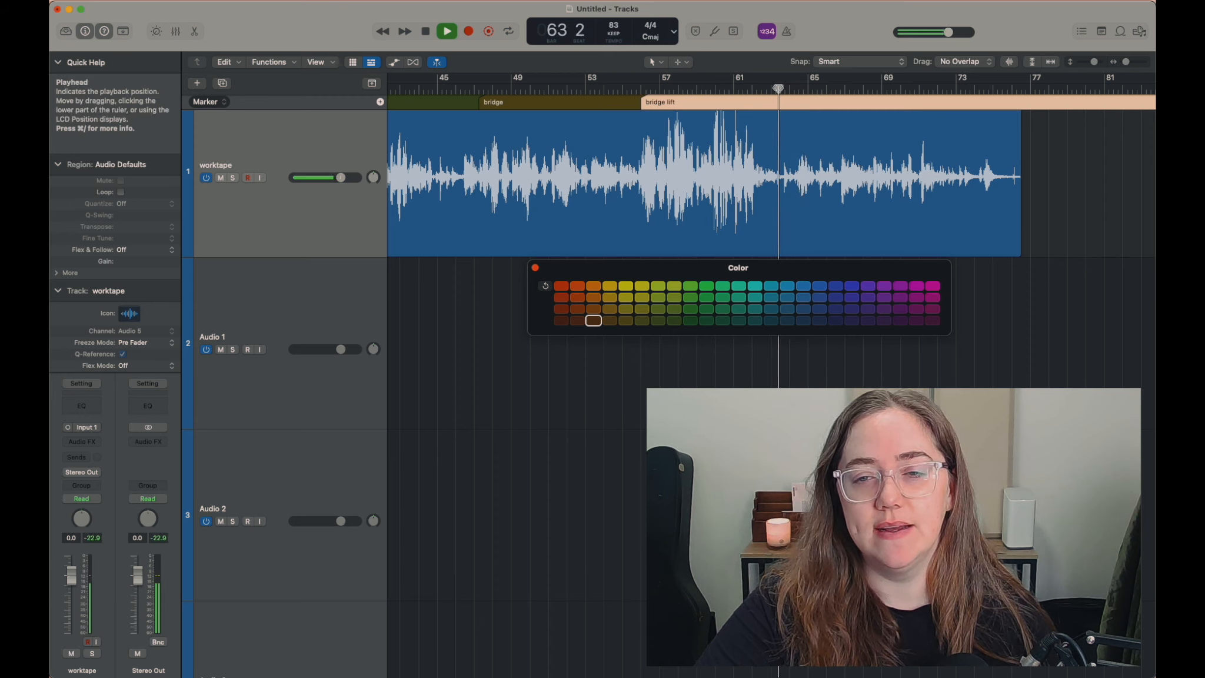
left_click(757, 89)
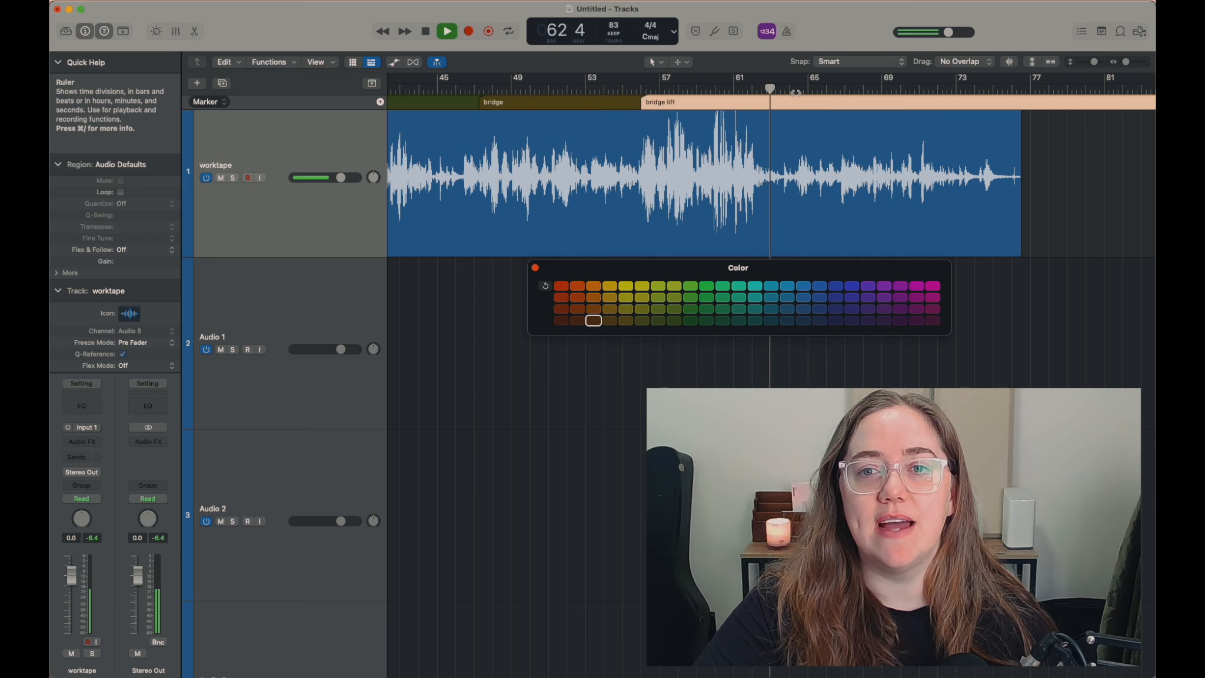
key("space")
mouse_move(773, 89)
left_mouse_down()
mouse_move(786, 88)
mouse_move(771, 89)
left_mouse_up()
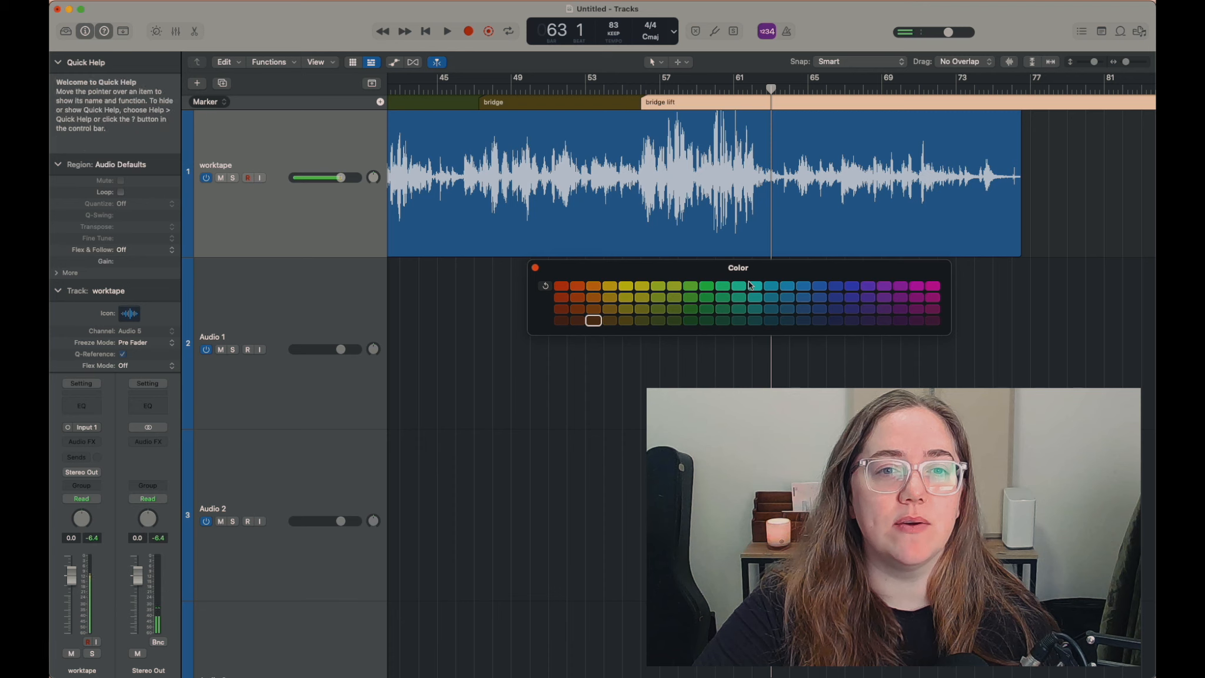
Add a marker at bar 63, name it ch 3 breakdown, and color it dark green.
left_click(380, 102)
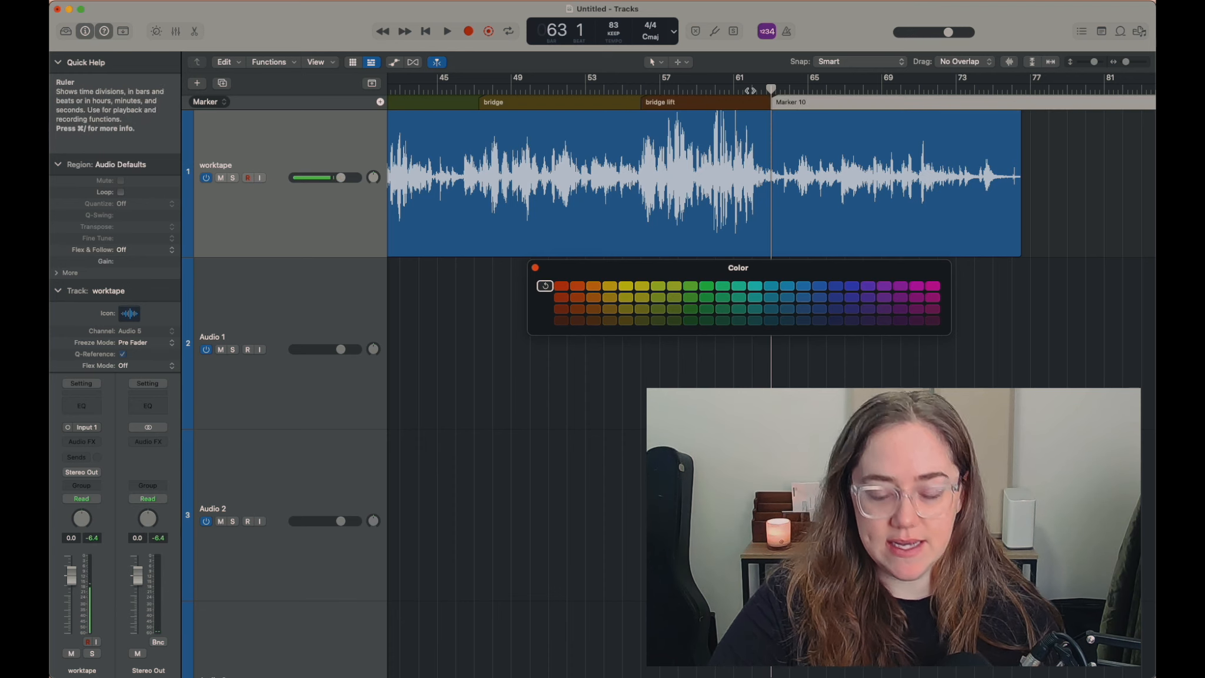
double_click(792, 102)
type("ch")
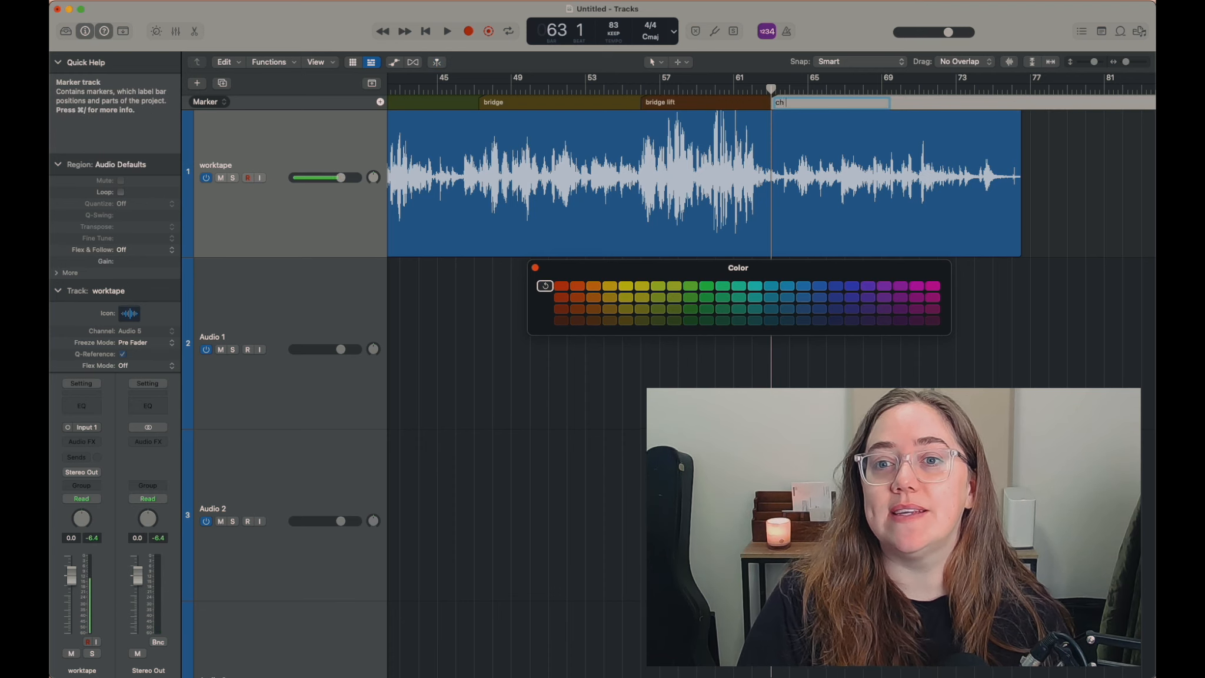
type(" 3 breakdown")
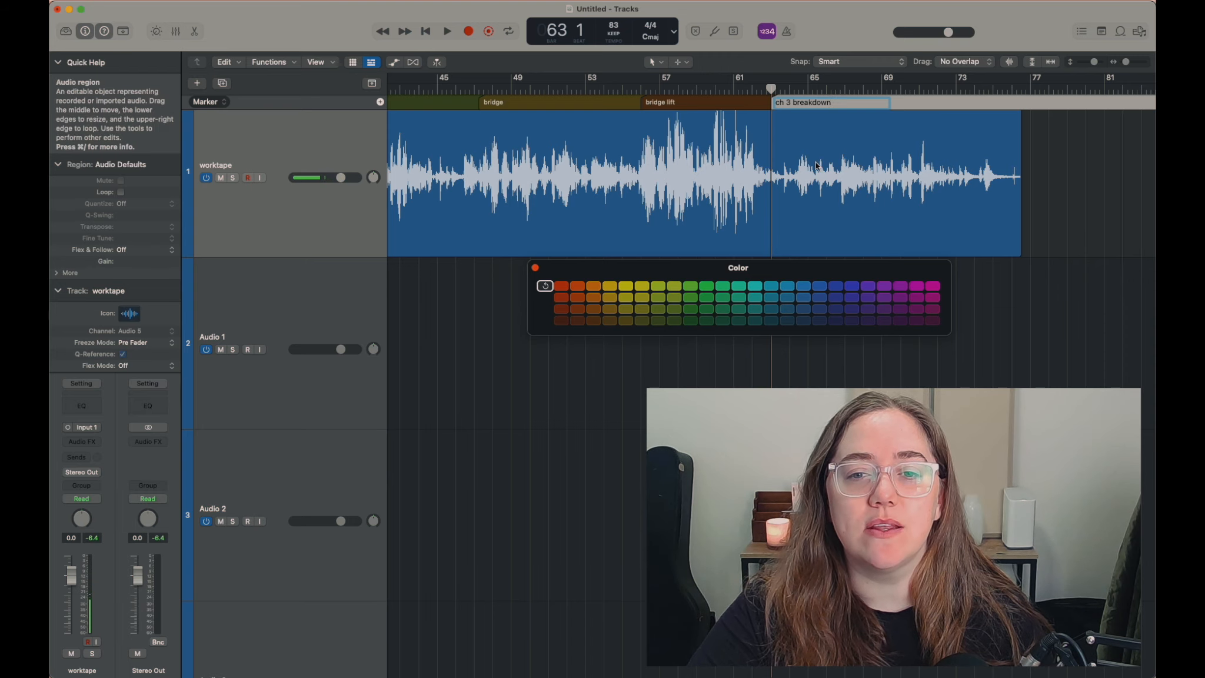
left_click(692, 321)
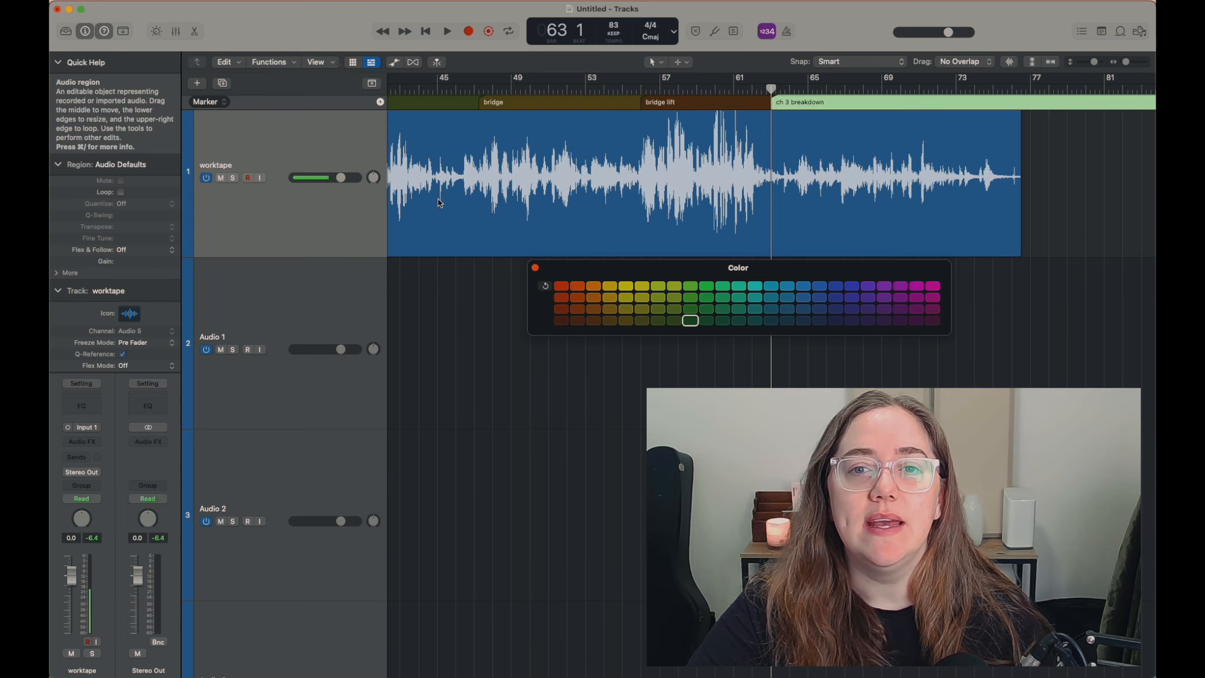
Close the color palette and hide the inspector and Quick Help, fitting the whole song in the tracks area.
scroll(483, 192, "left", 3)
scroll(477, 194, "right", 6)
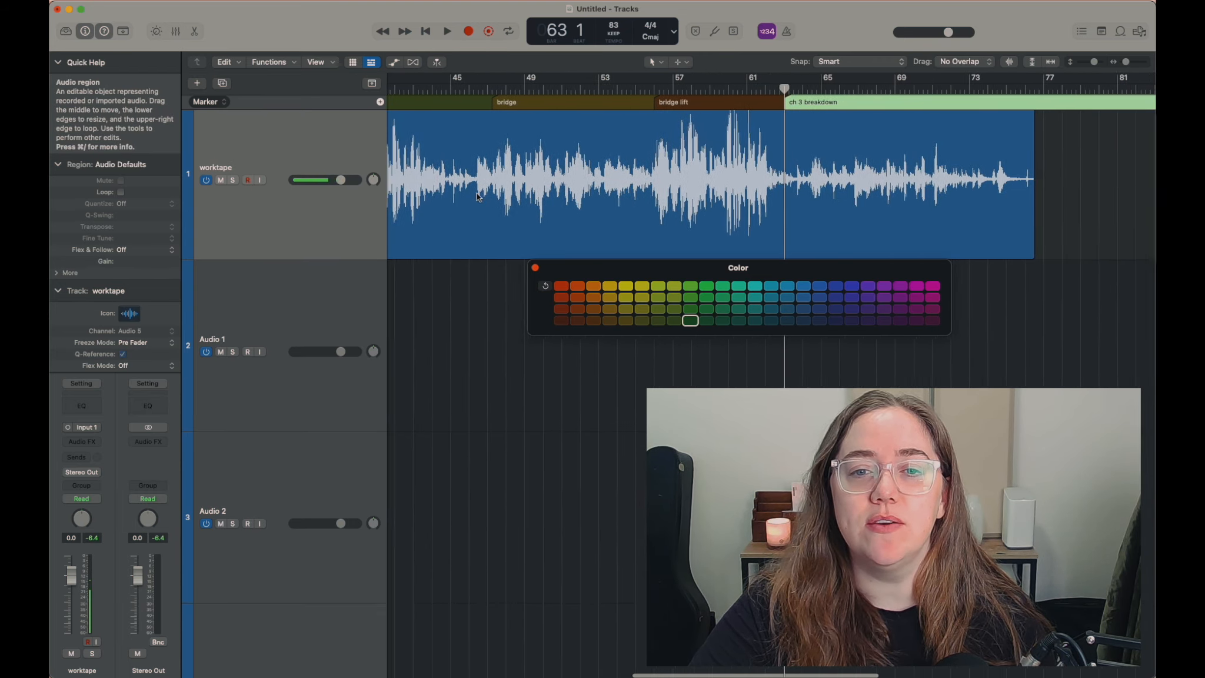
left_click(534, 269)
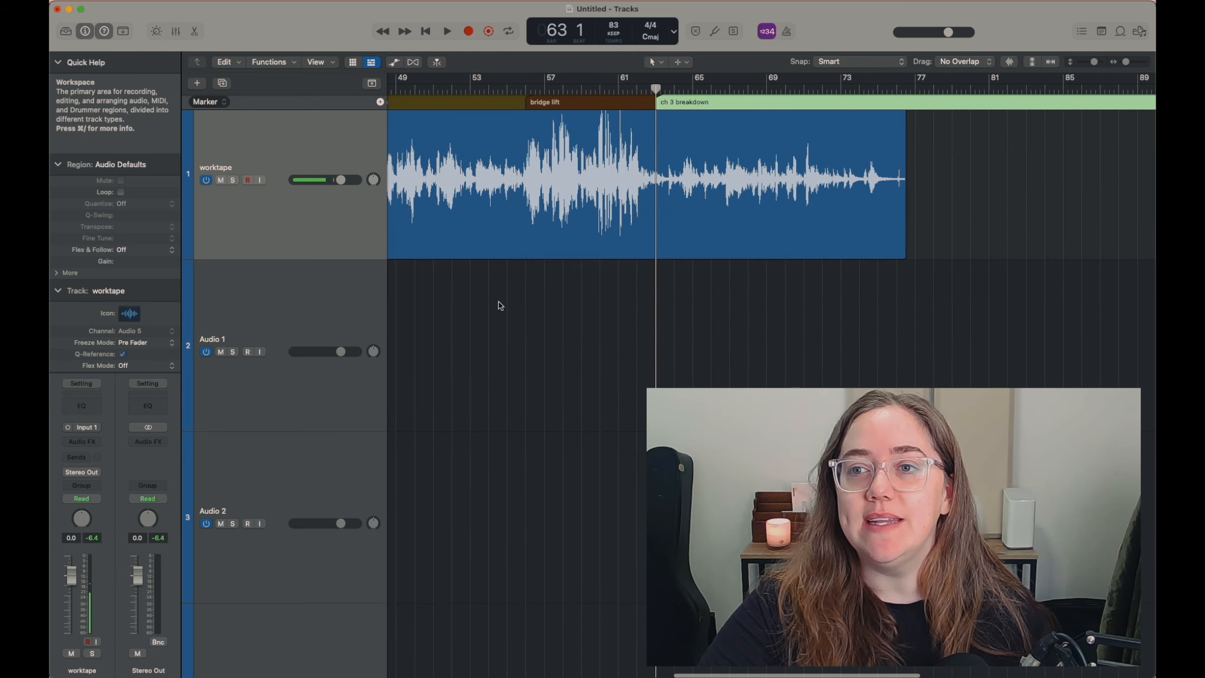
left_click_drag(1095, 63, 1123, 64)
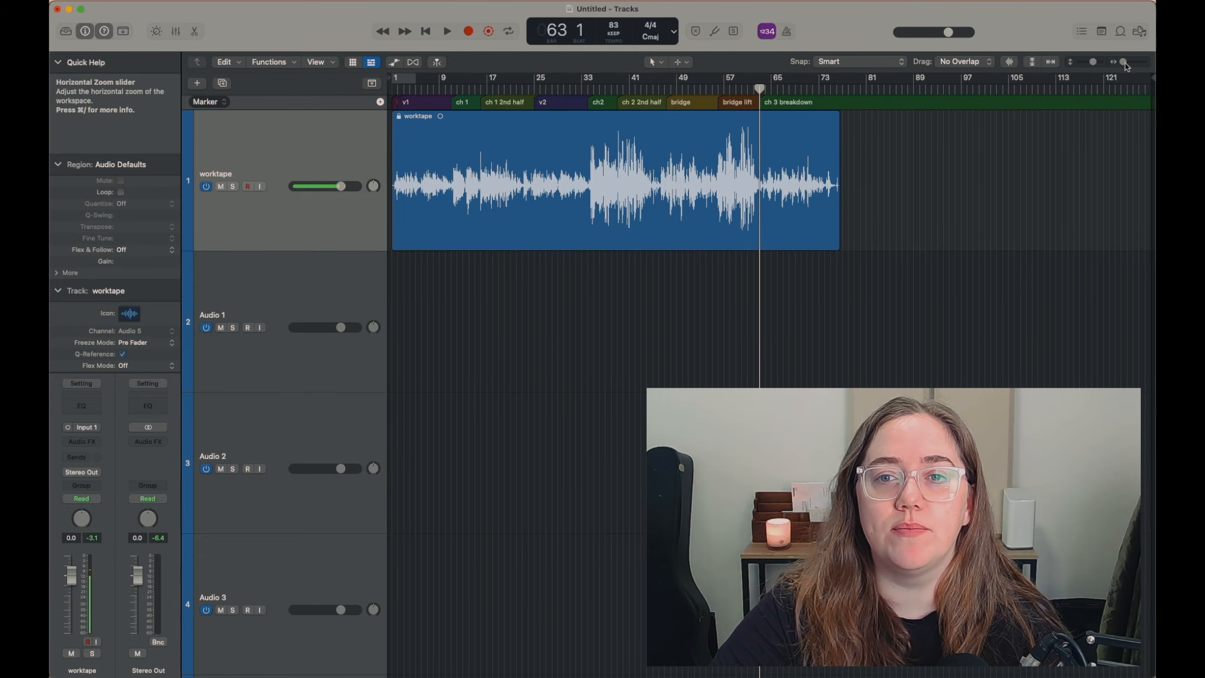
left_click_drag(1123, 63, 1124, 63)
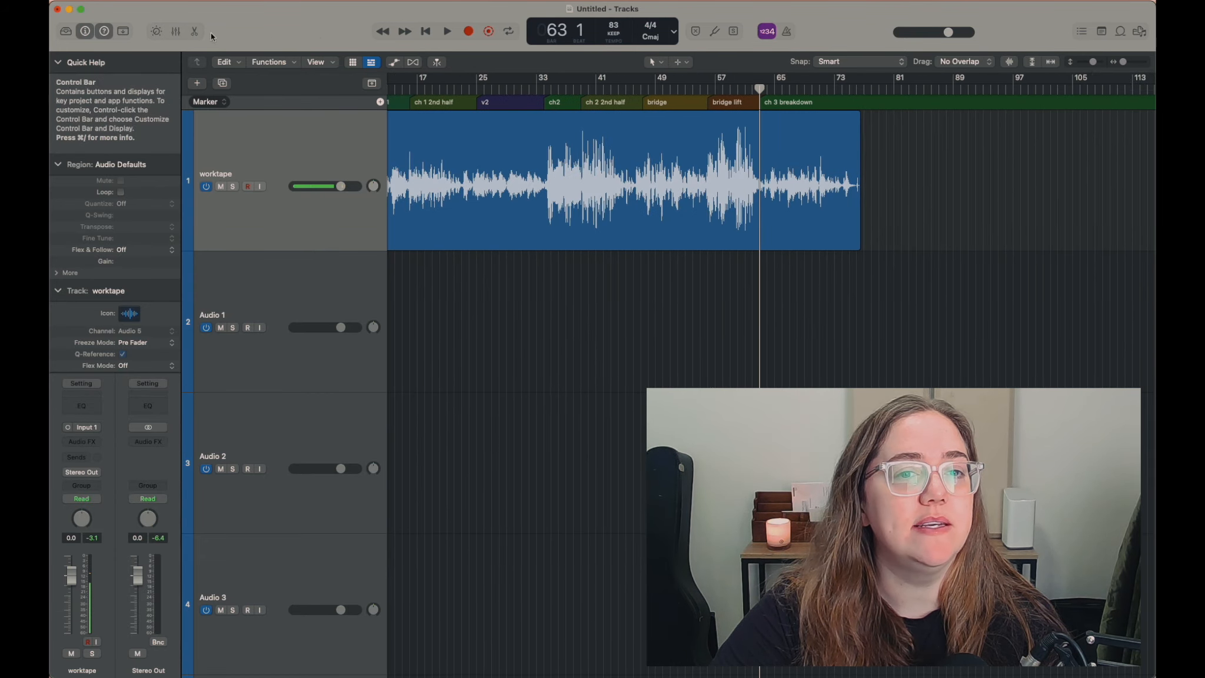
left_click(82, 32)
scroll(447, 294, "left", 3)
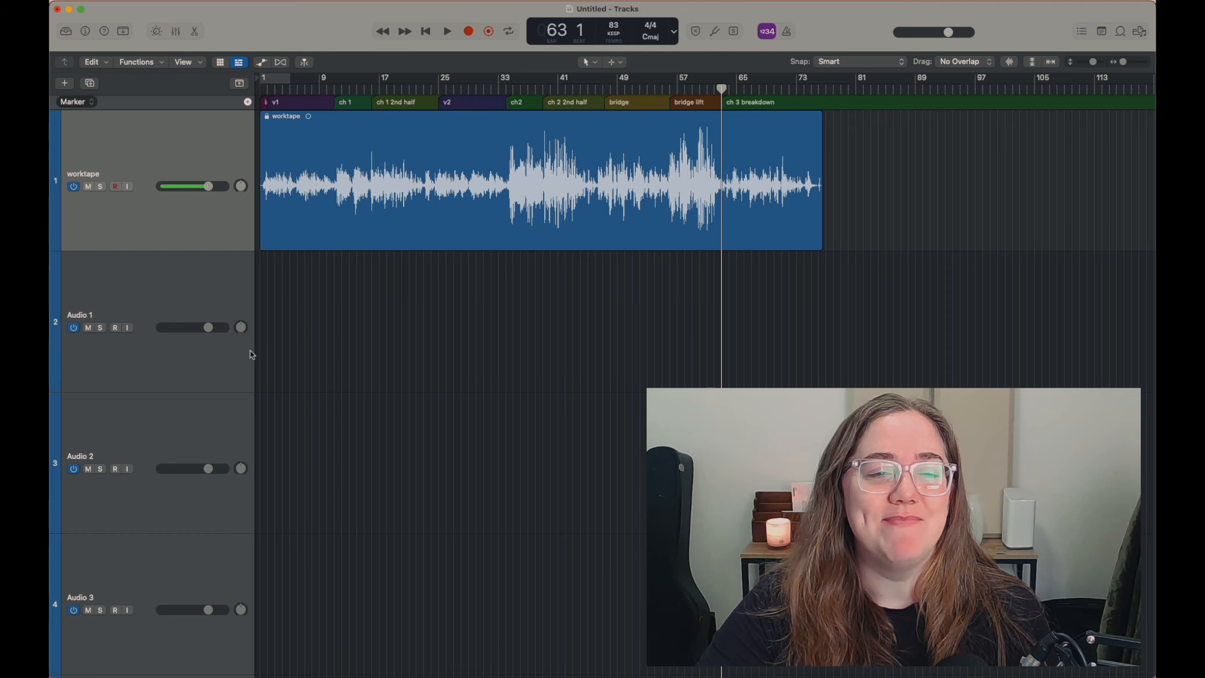
Rename the Audio 1, Audio 2 and Audio 3 tracks as LEAD VOX, BGV and ADLIBS.
left_click(148, 291)
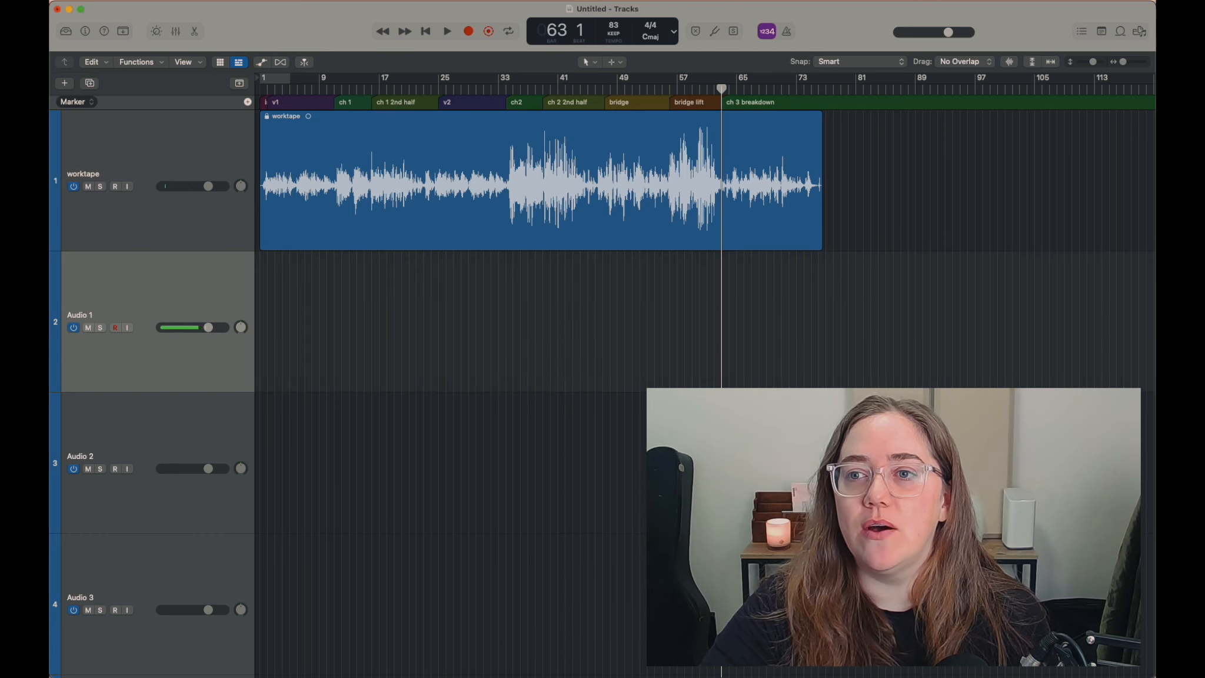
left_click_drag(1097, 64, 1092, 65)
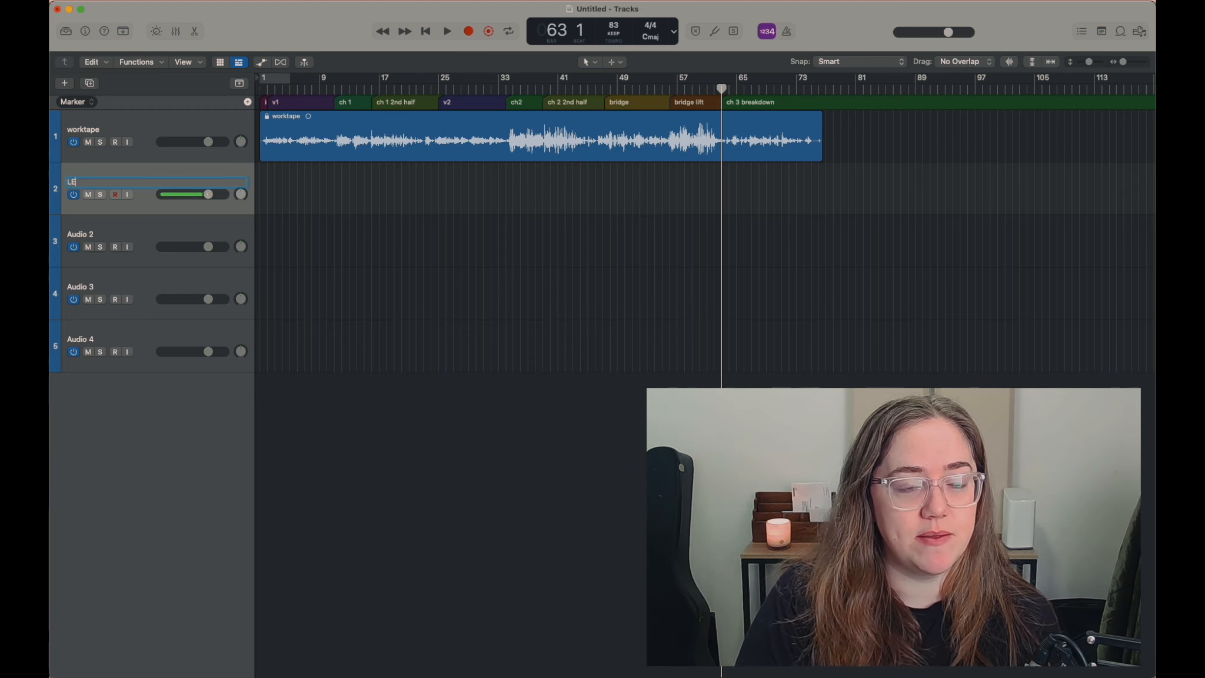
double_click(80, 235)
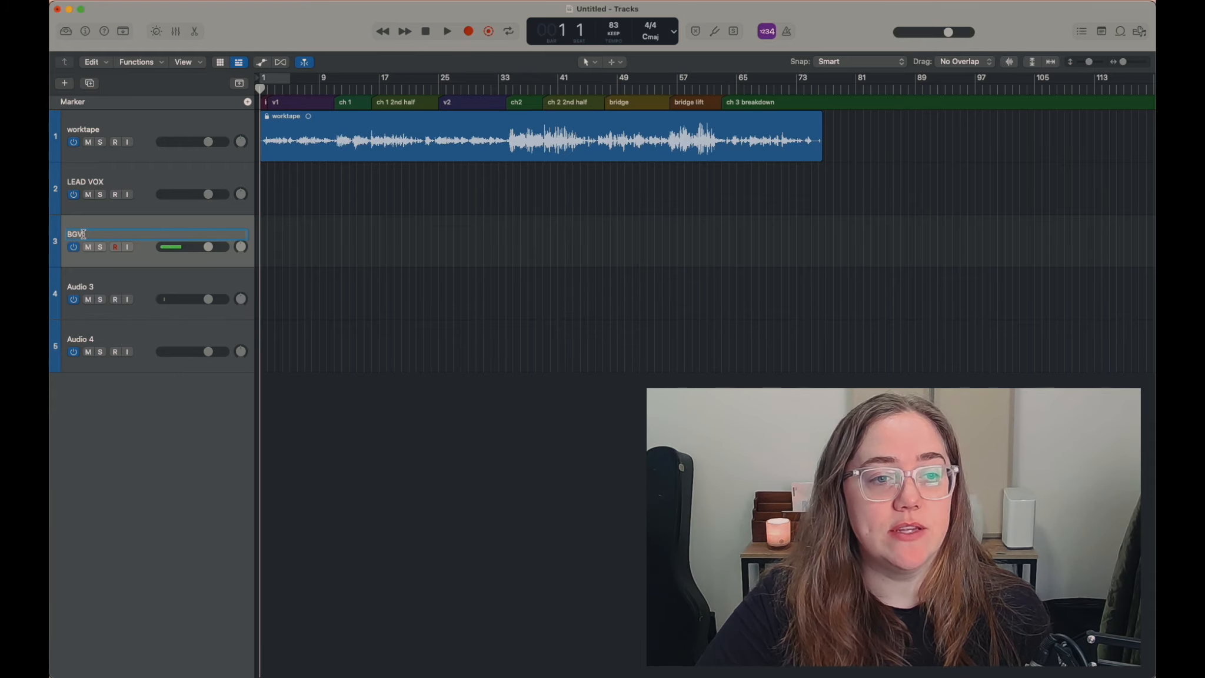
key("Tab")
type("AD")
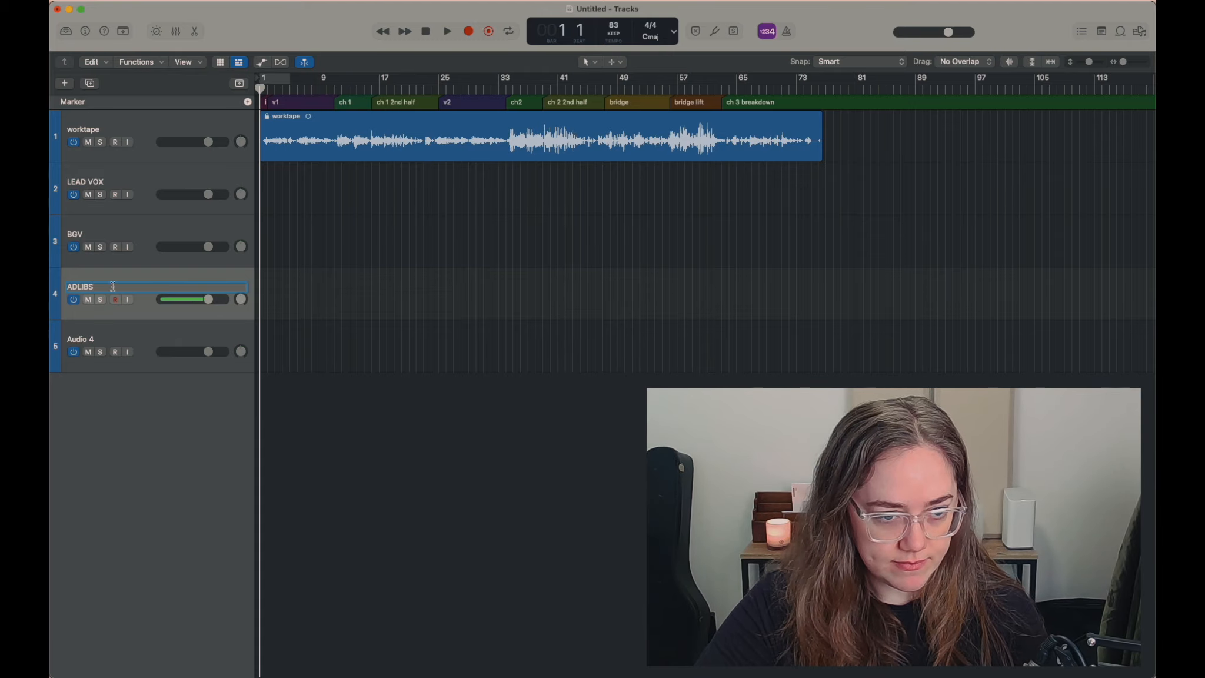
Color the LEAD VOX track hot pink, the BGV track magenta and the ADLIBS track purple.
left_click(120, 180)
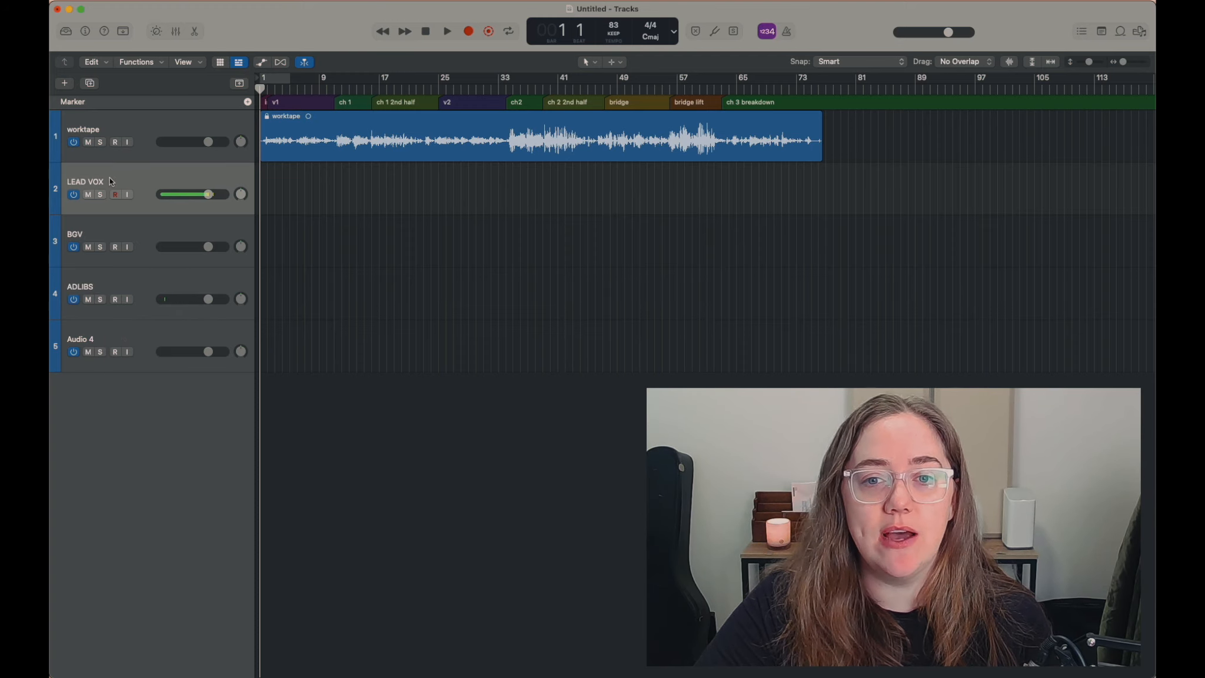
key("alt+c")
left_click_drag(686, 273, 470, 235)
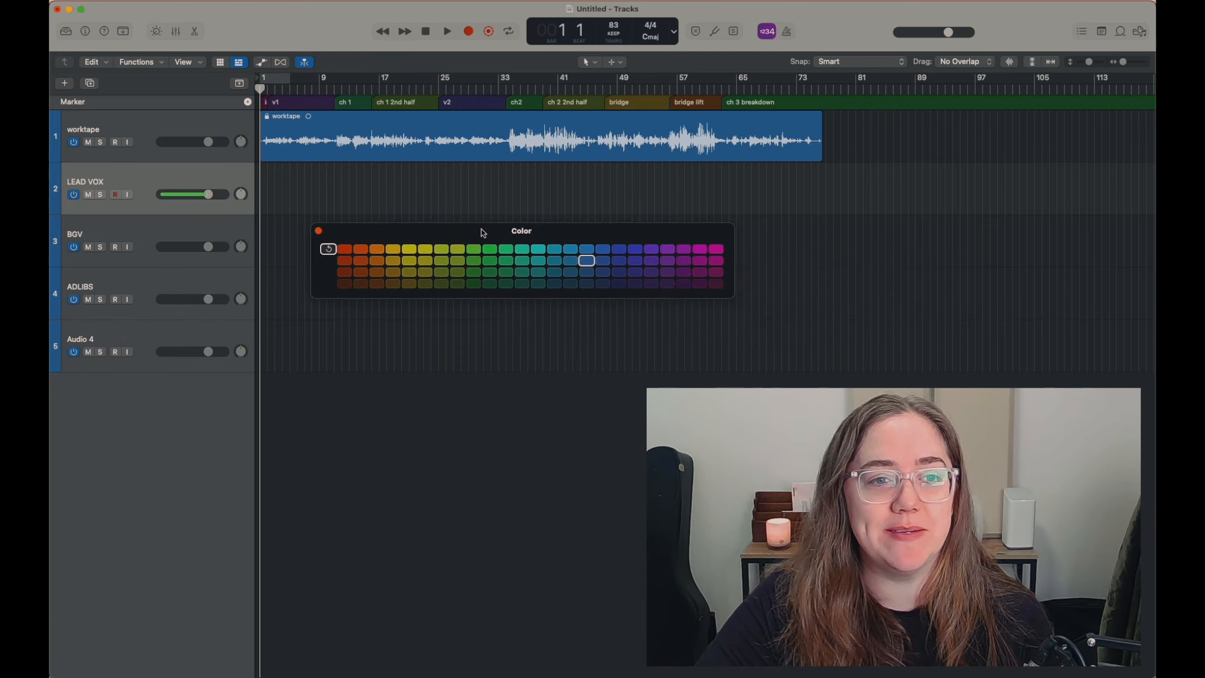
left_click(715, 249)
left_click(185, 225)
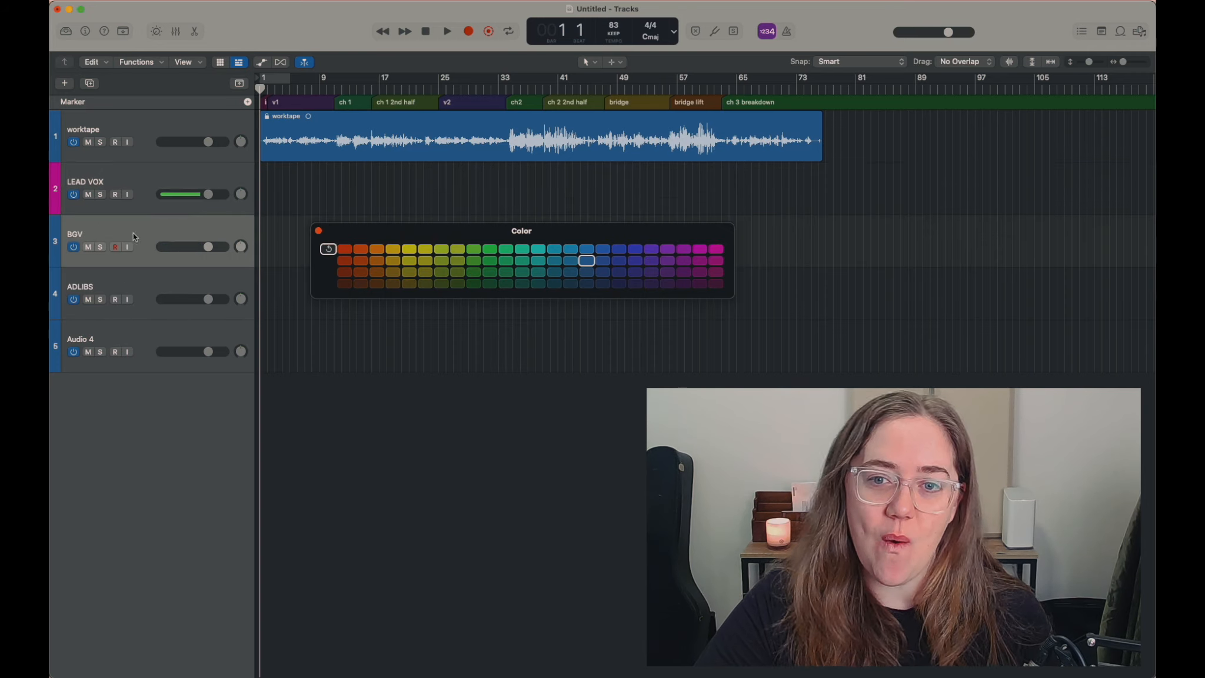
left_click(699, 249)
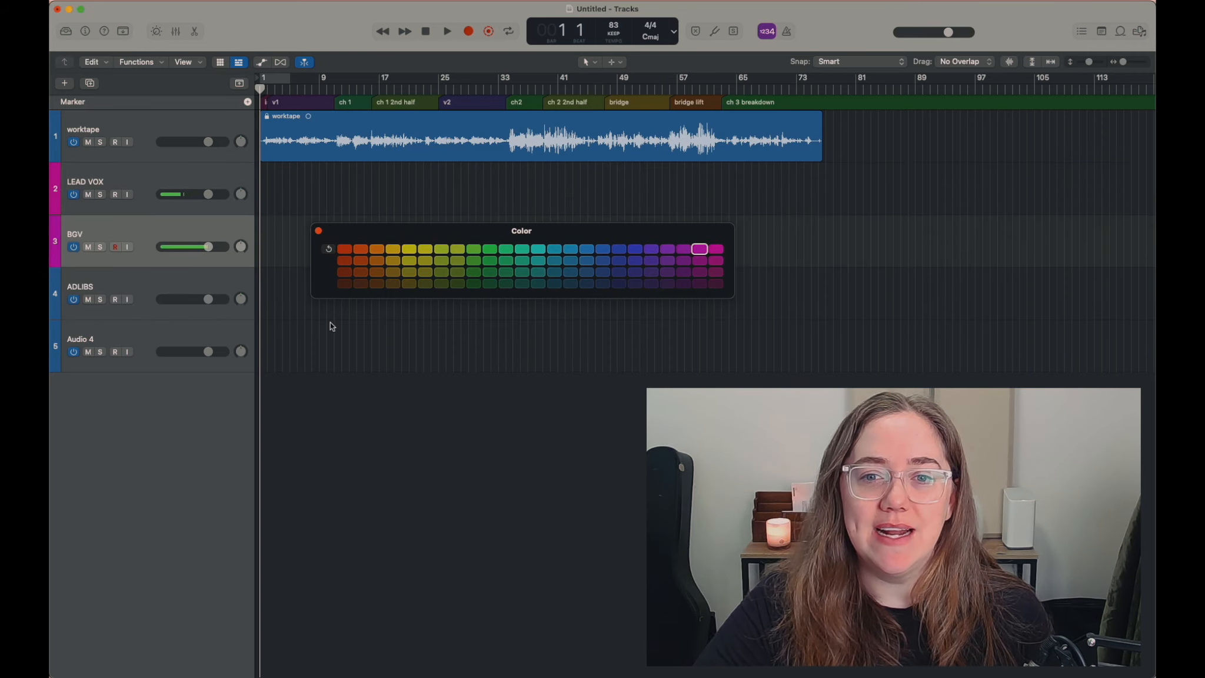
left_click(143, 287)
left_click(682, 249)
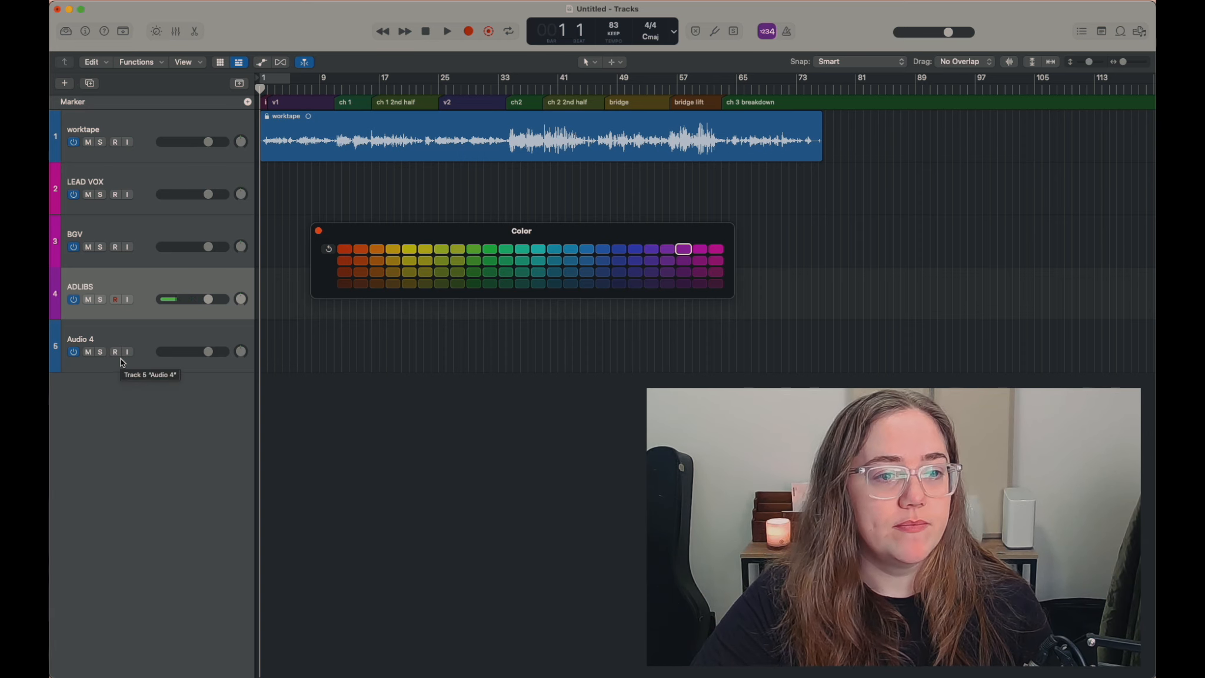
left_click(82, 336)
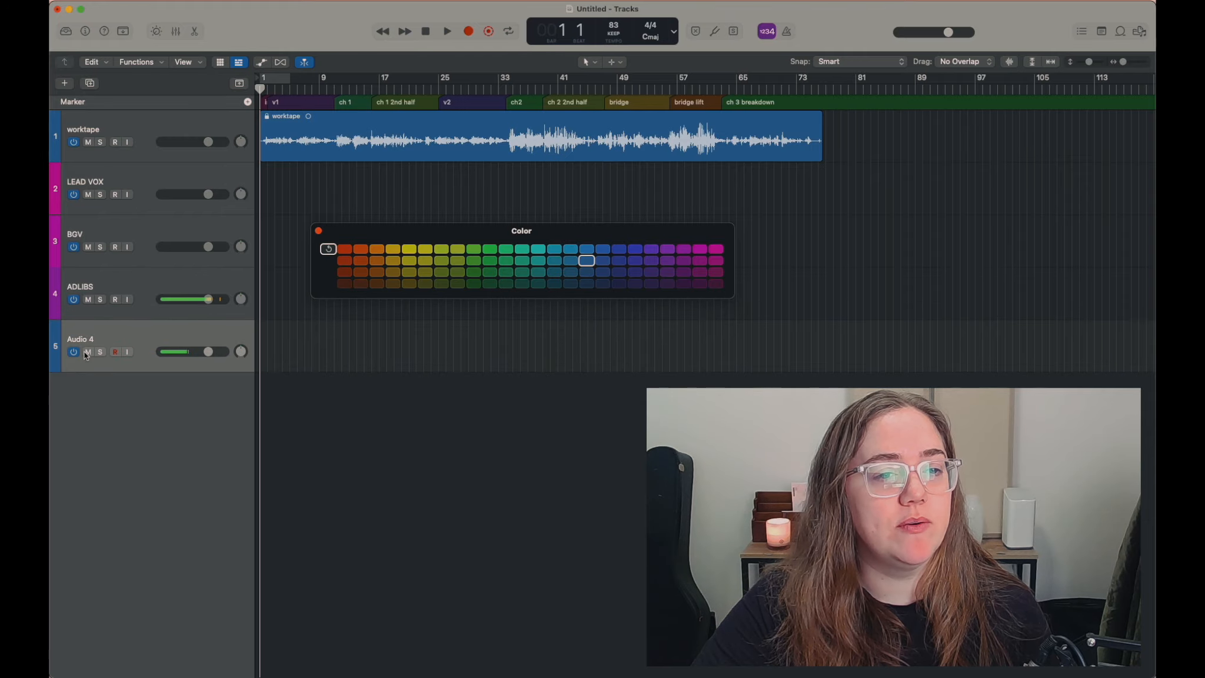
right_click(78, 341)
left_click(78, 342)
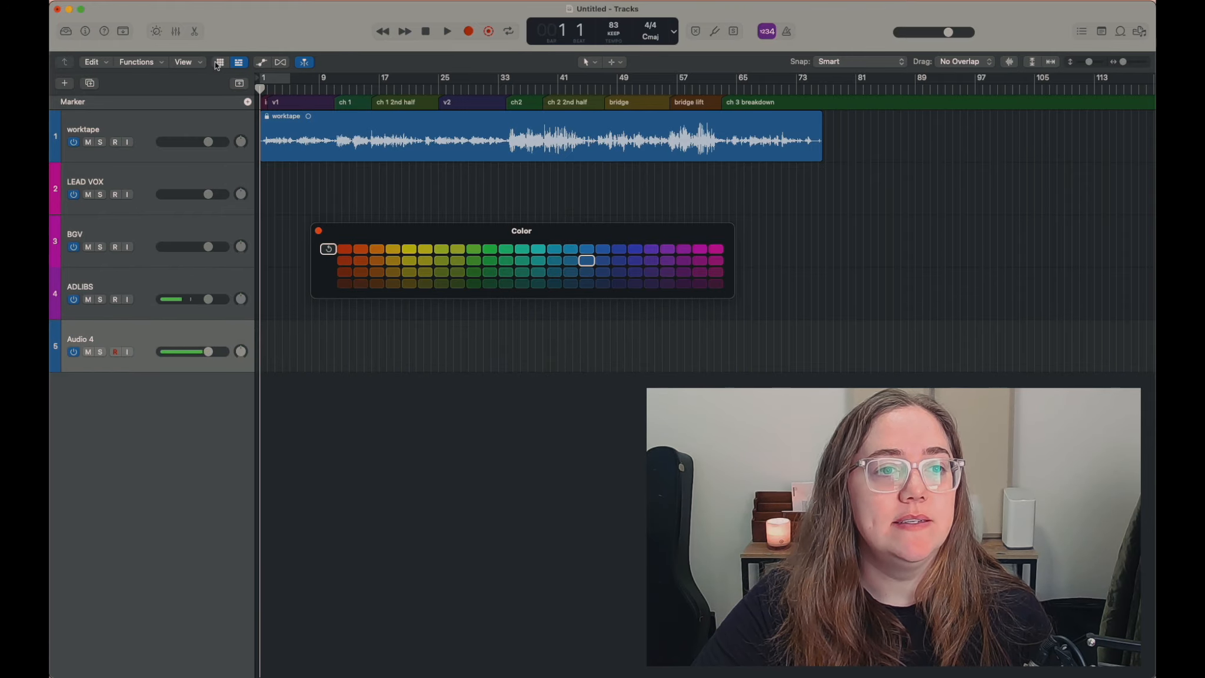
Add one software instrument track with the default patch and the Library open, closing the color palette.
left_click(64, 83)
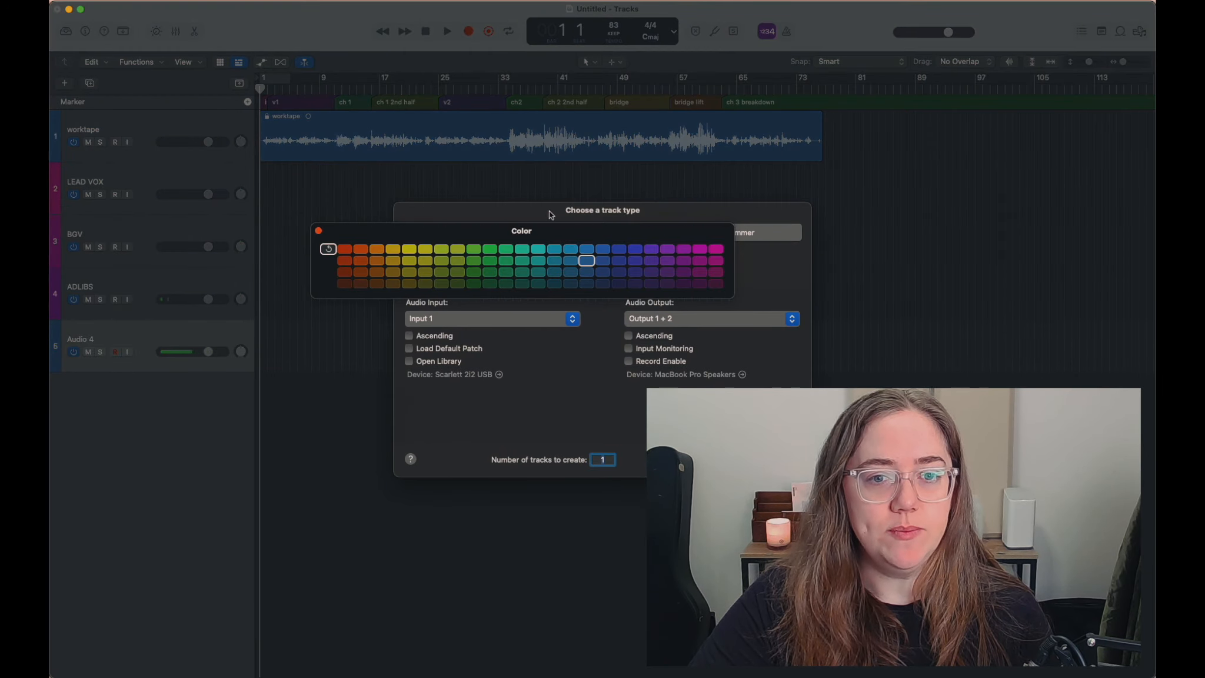
left_click(318, 230)
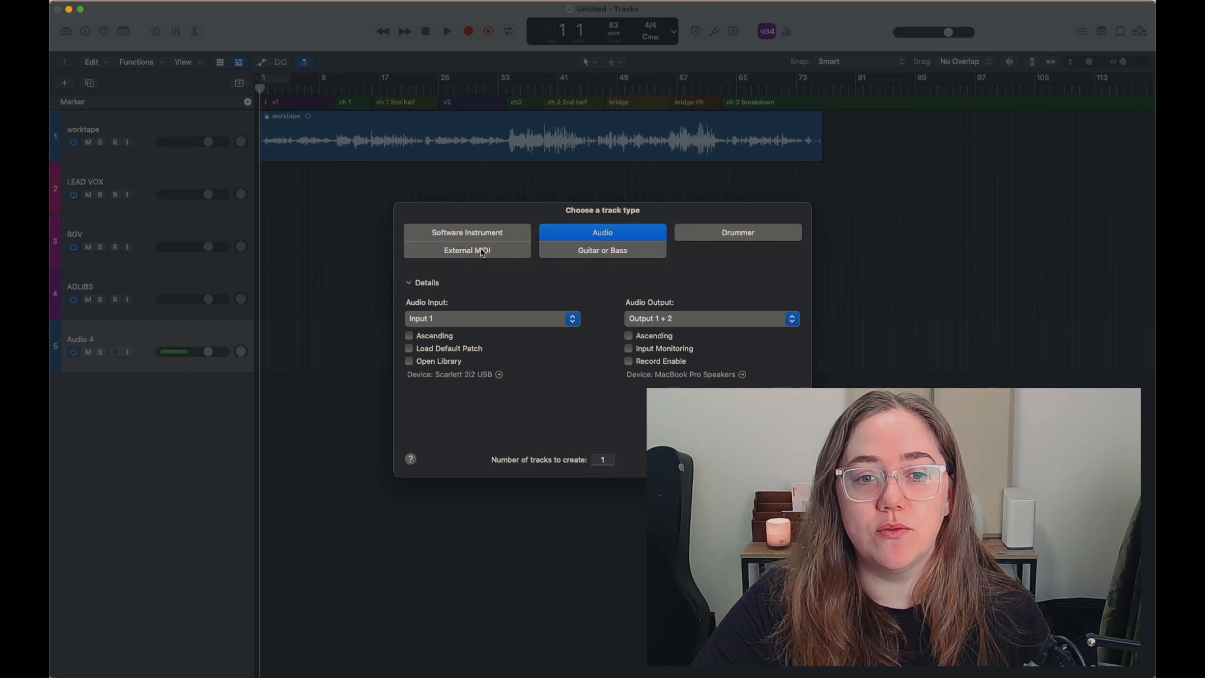
left_click(482, 239)
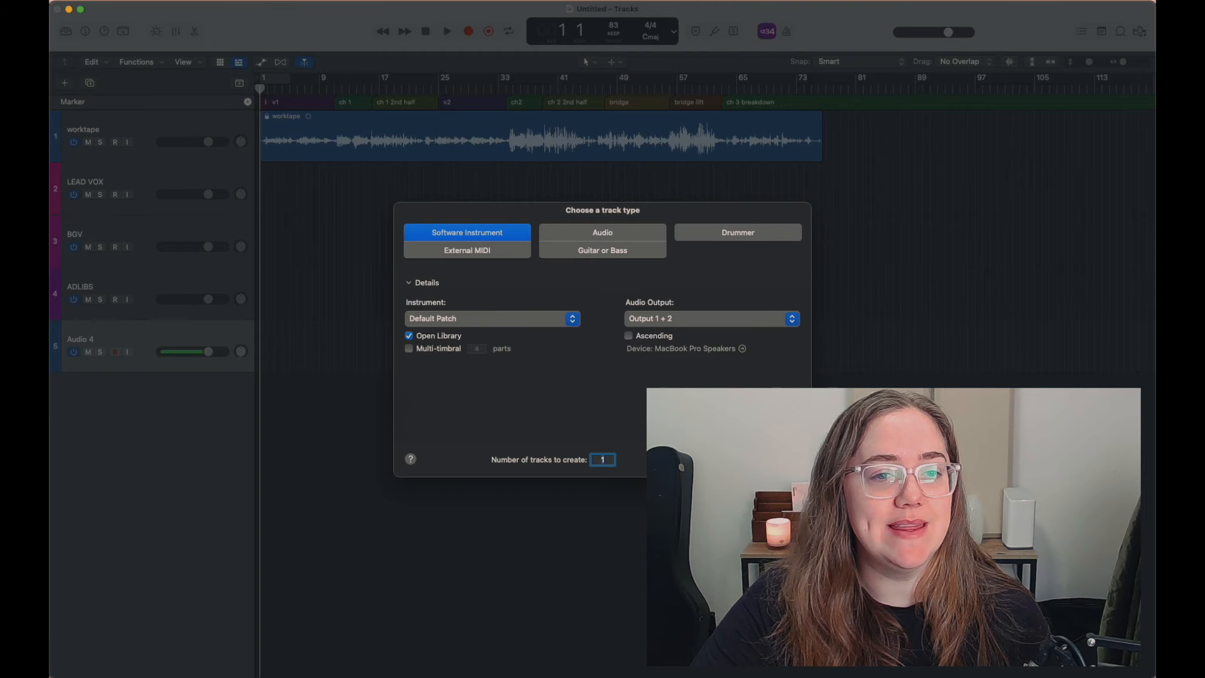
key("Return")
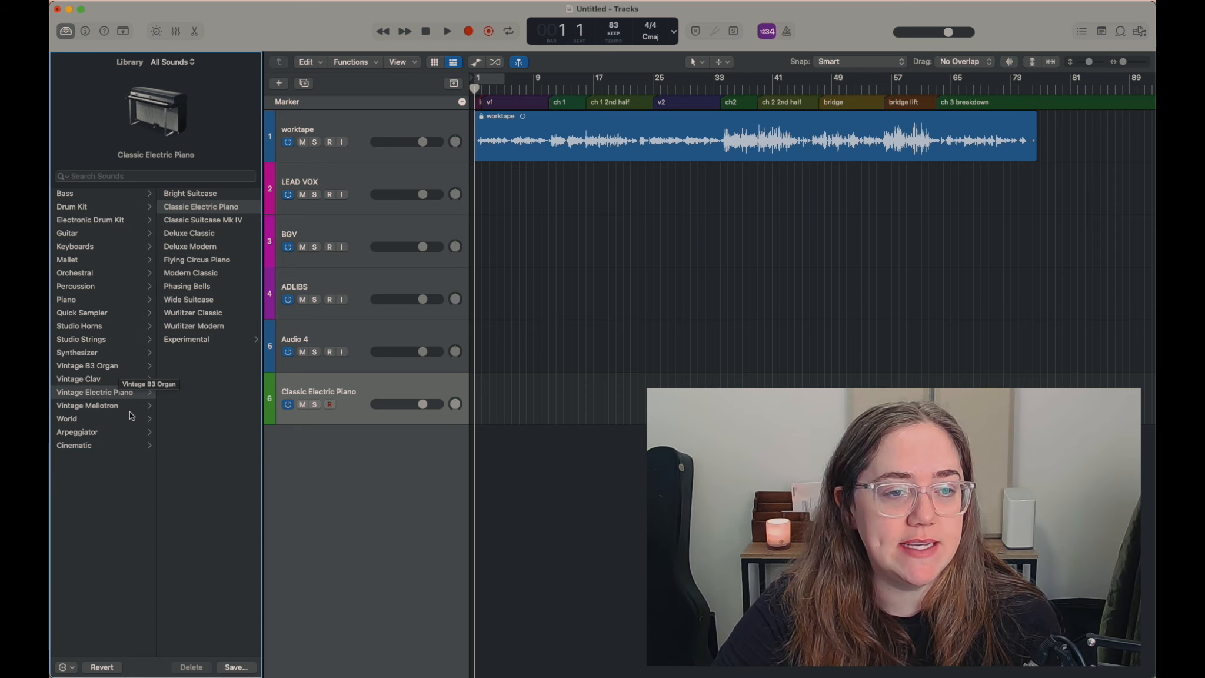
Load the Solo Cello patch from the Synthesizer Strings sounds on the new instrument track.
left_click(78, 353)
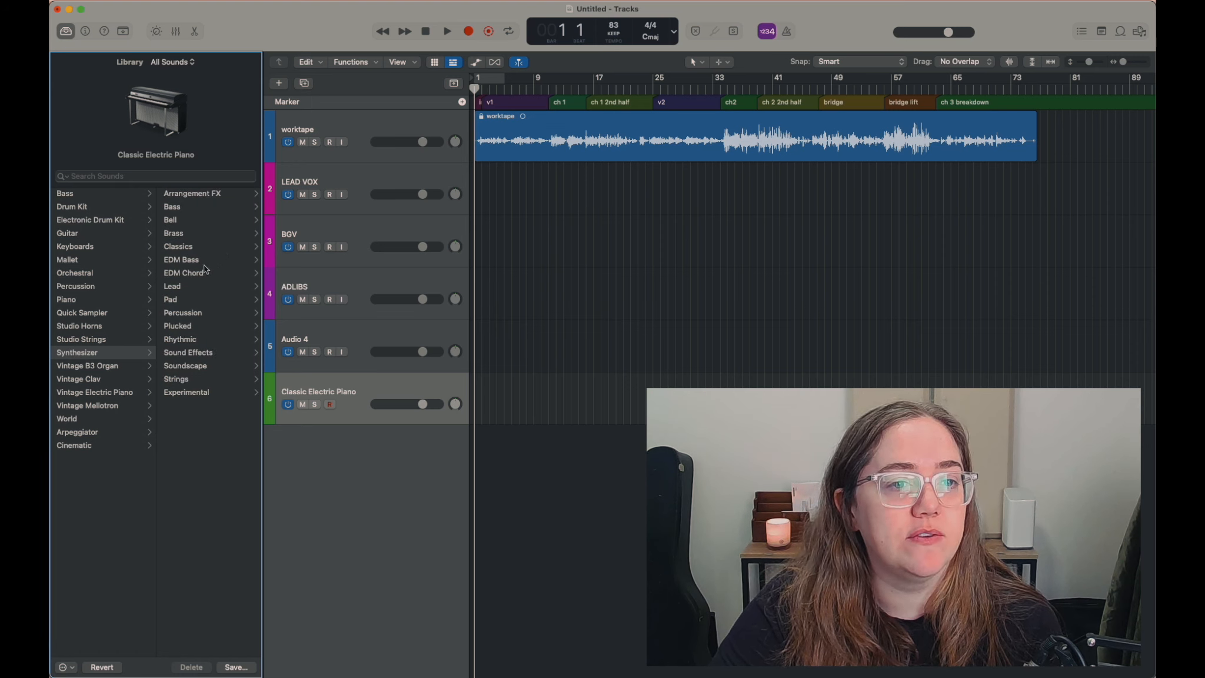
left_click(182, 381)
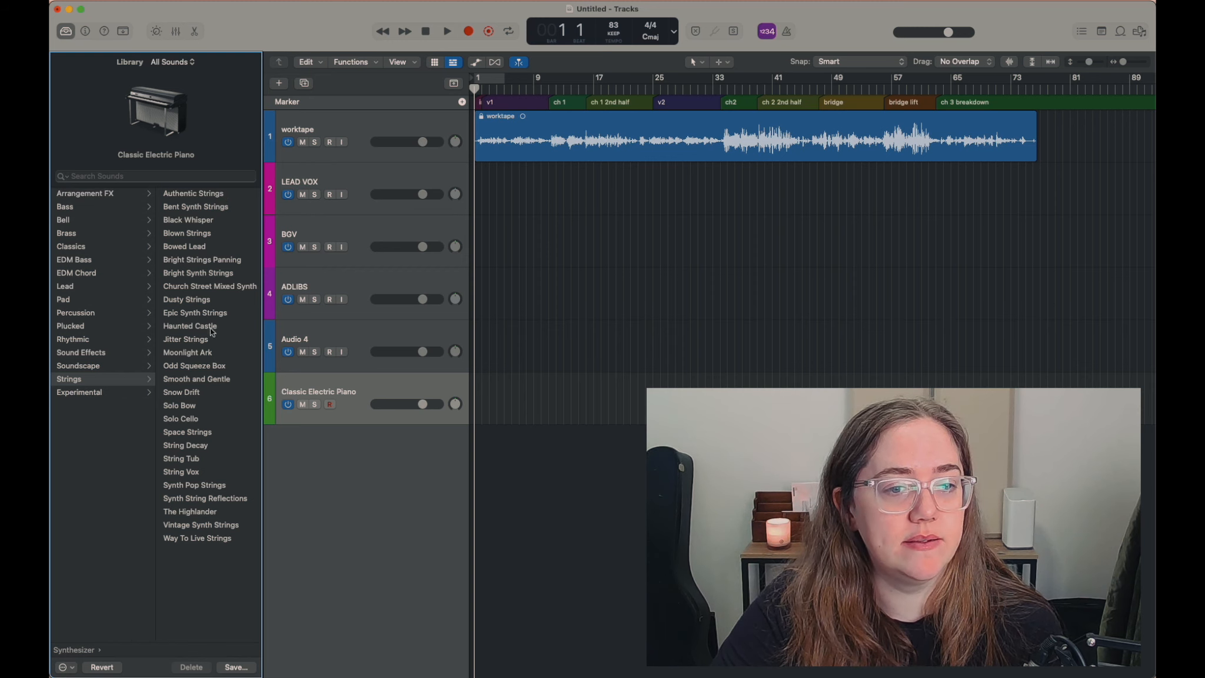
left_click(187, 419)
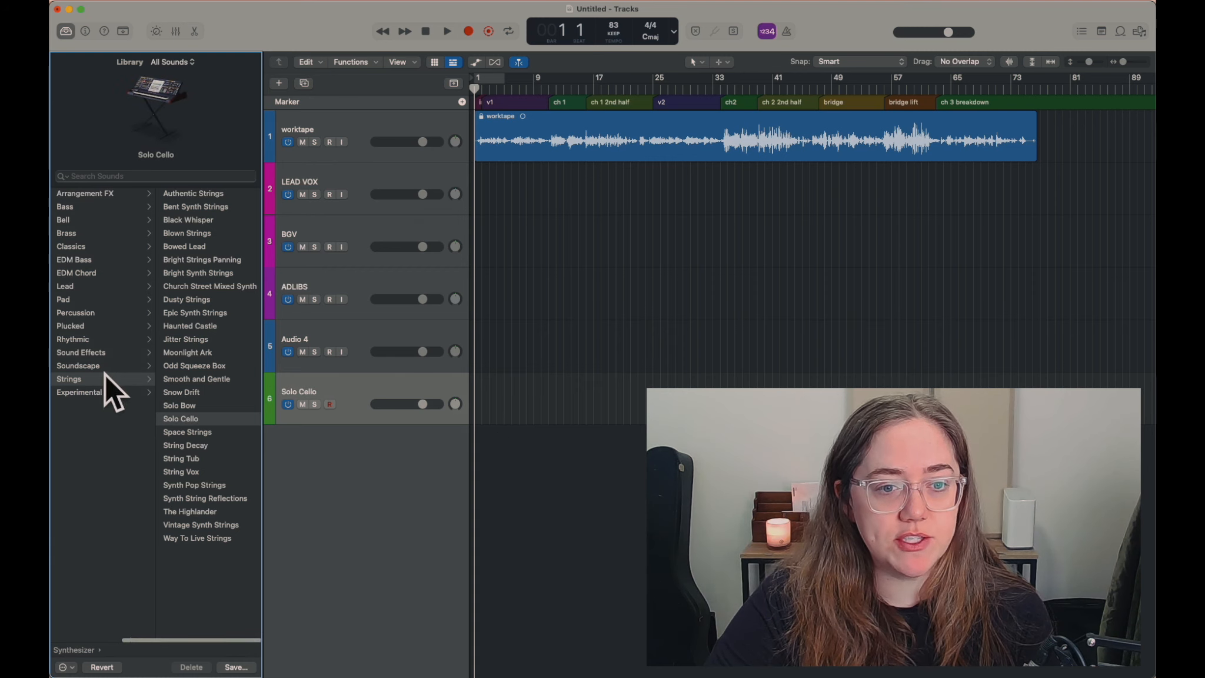
Rename the Solo Cello track as SYNTH and color it royal blue, closing the color palette.
double_click(309, 393)
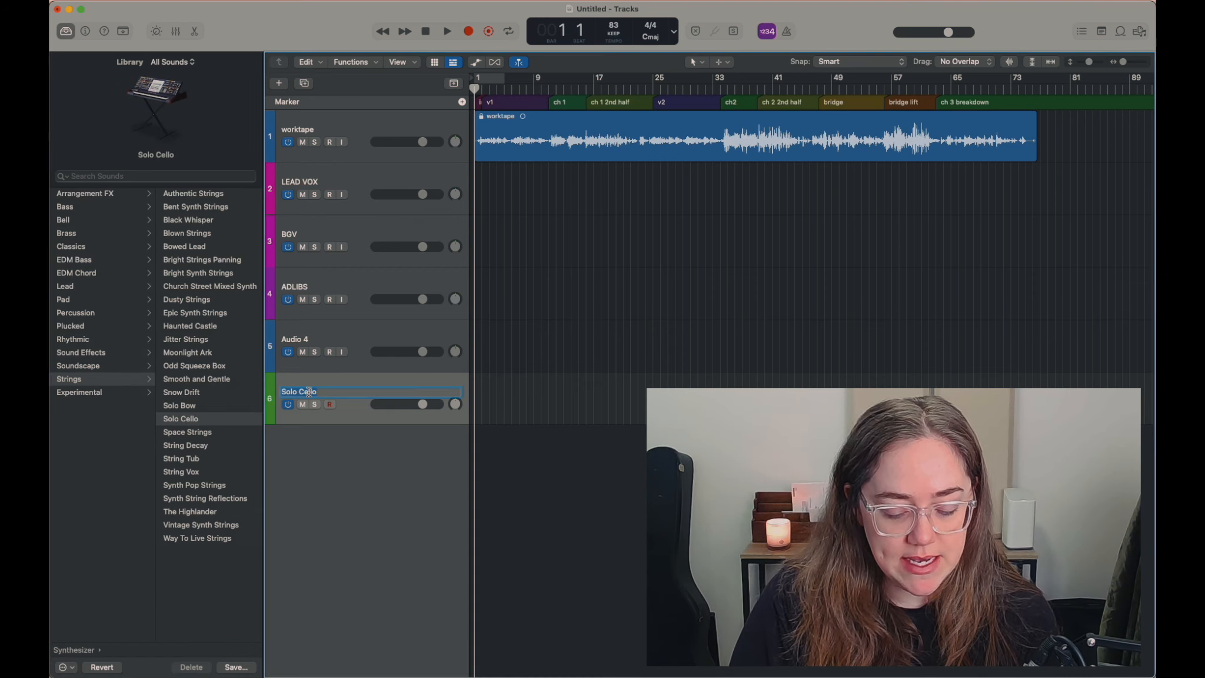
type("SY")
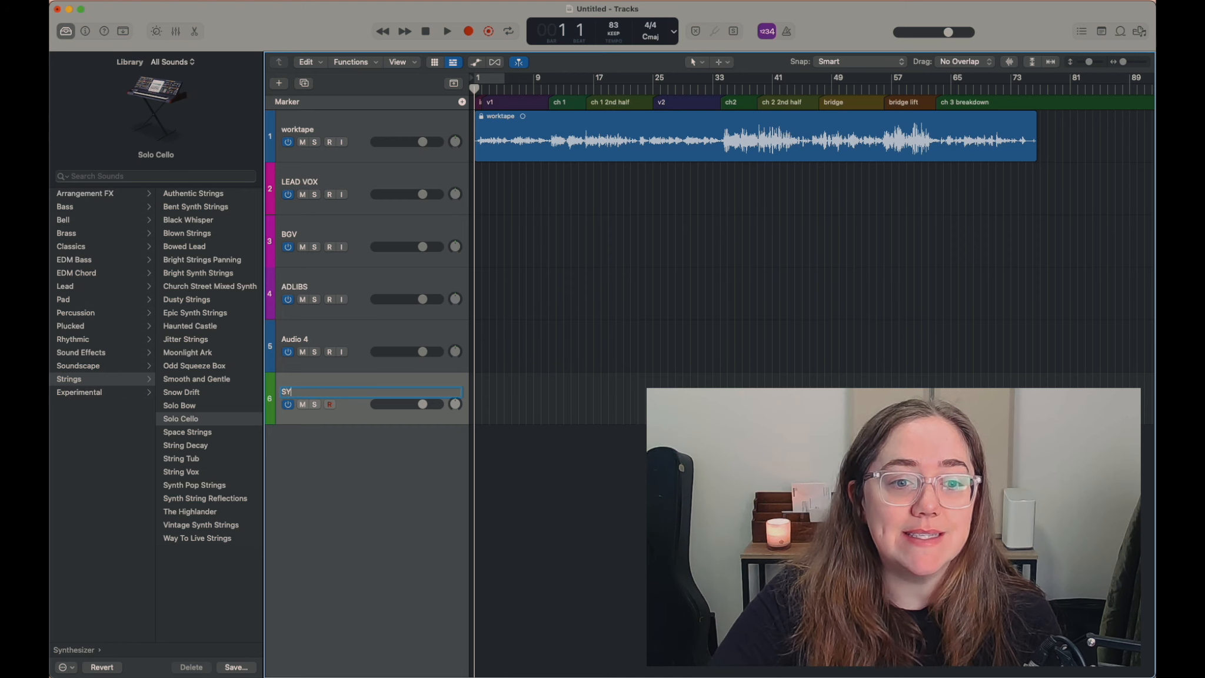
type("NTH")
key("Return")
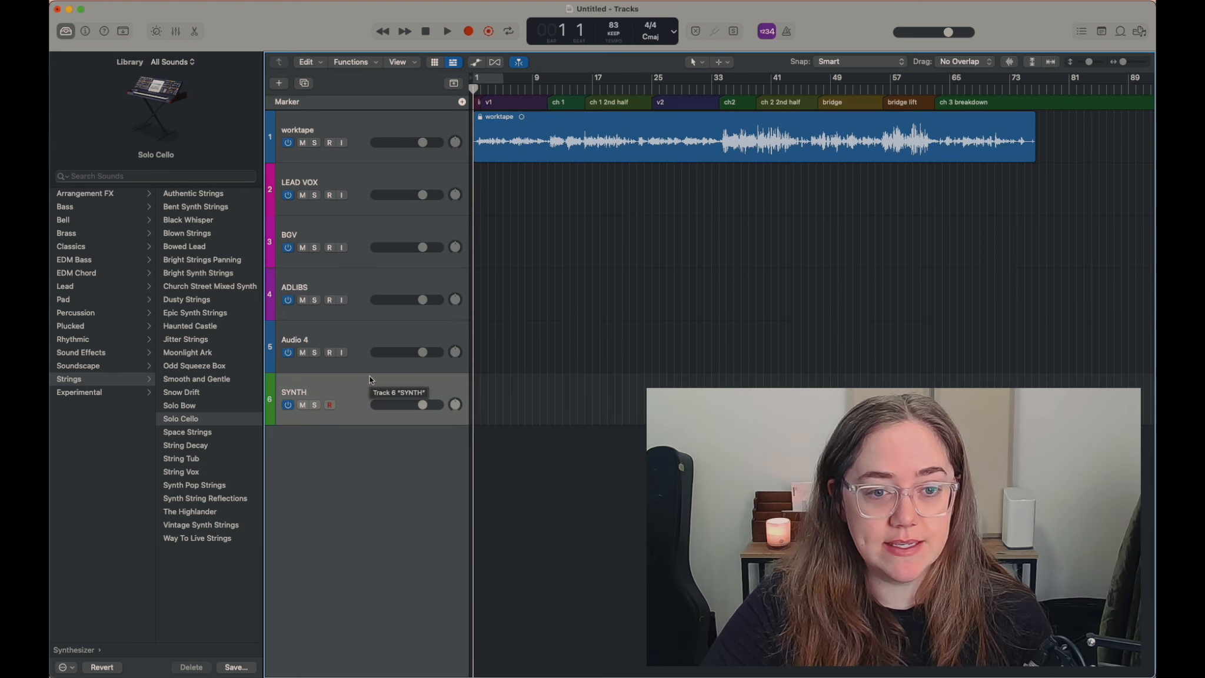
key("alt+c")
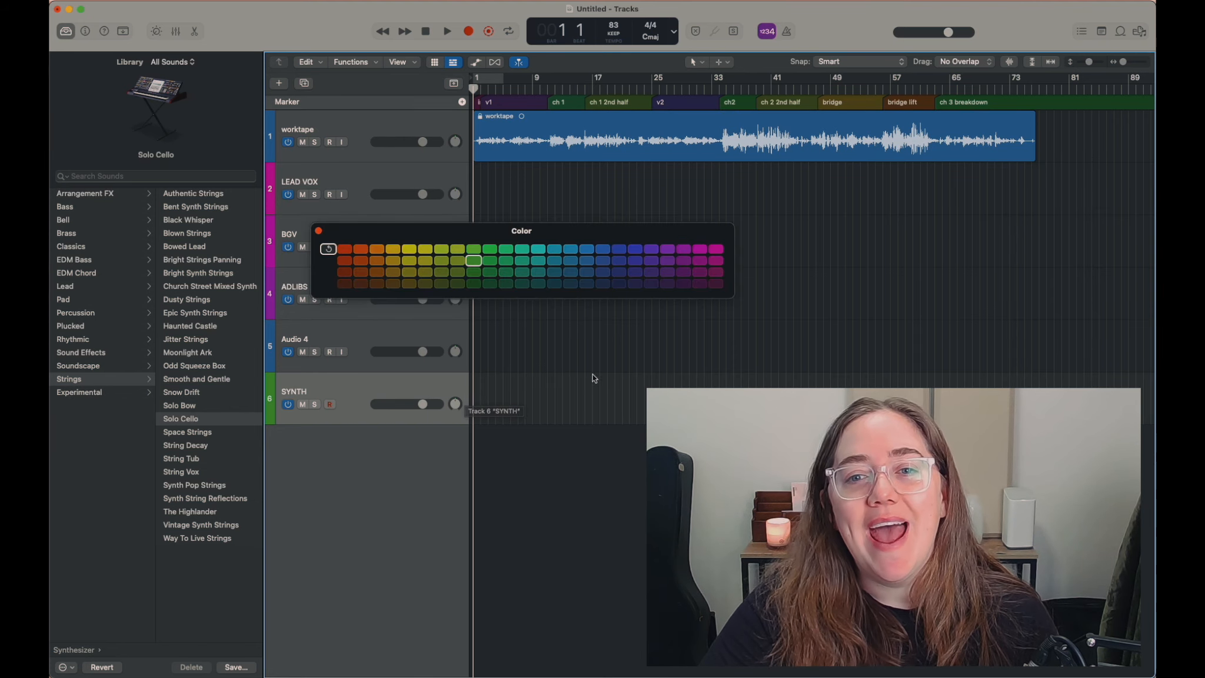
left_click(619, 248)
left_click(318, 231)
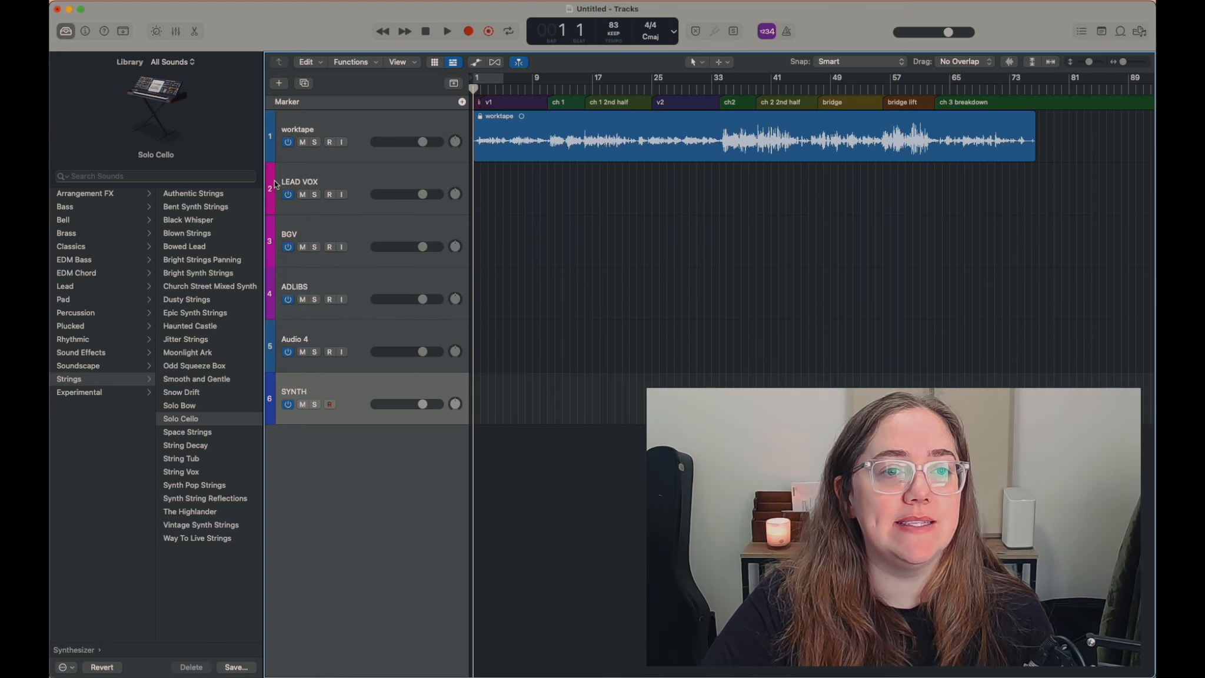
Create 5 more software instrument tracks with the default patch below SYNTH.
left_click(280, 84)
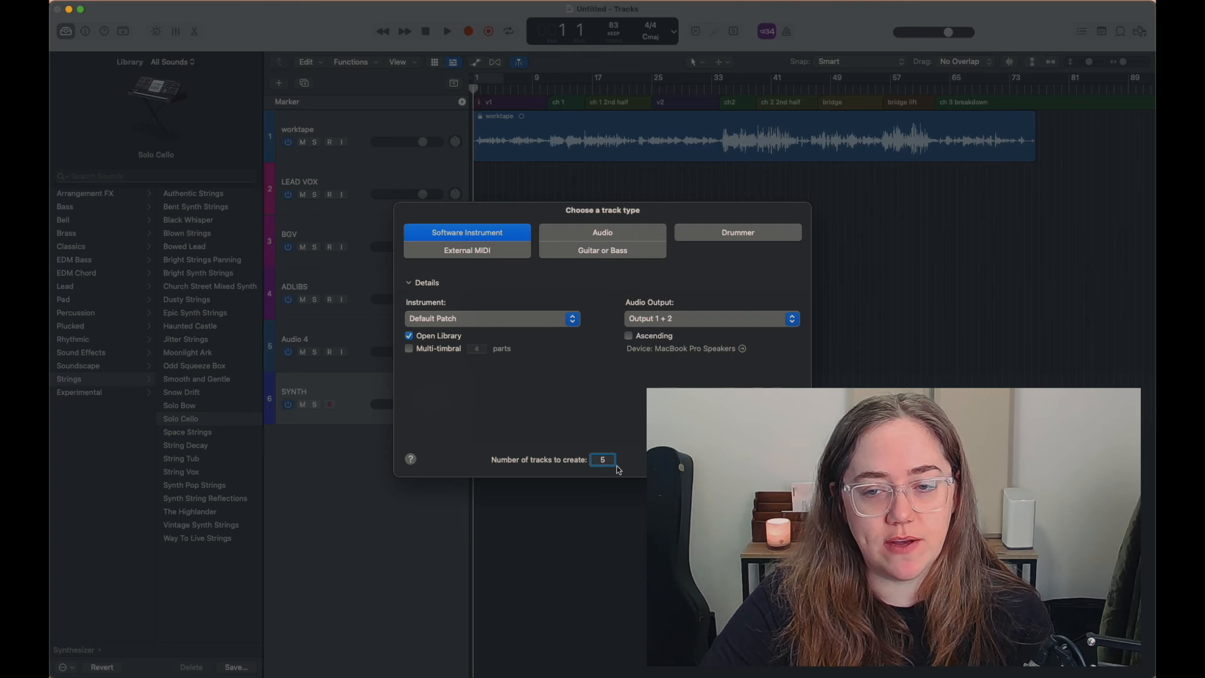
type("5")
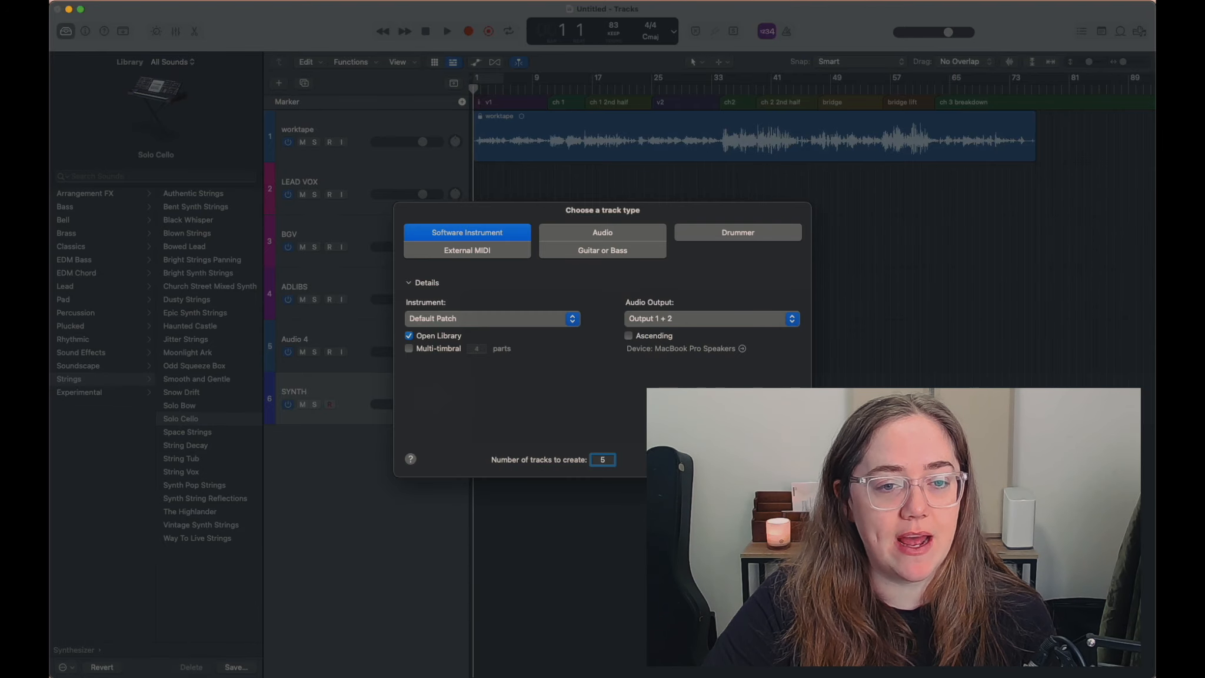
key("Return")
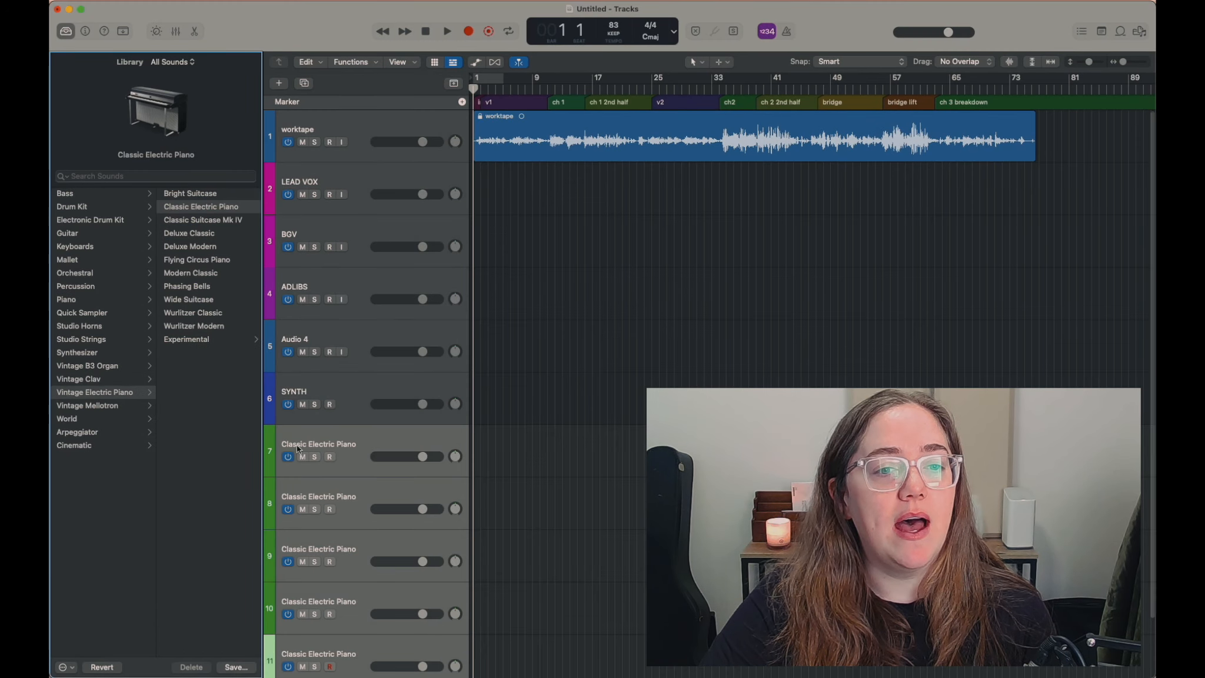
Color the first Classic Electric Piano track, directly below SYNTH, bright medium blue.
left_click(347, 444)
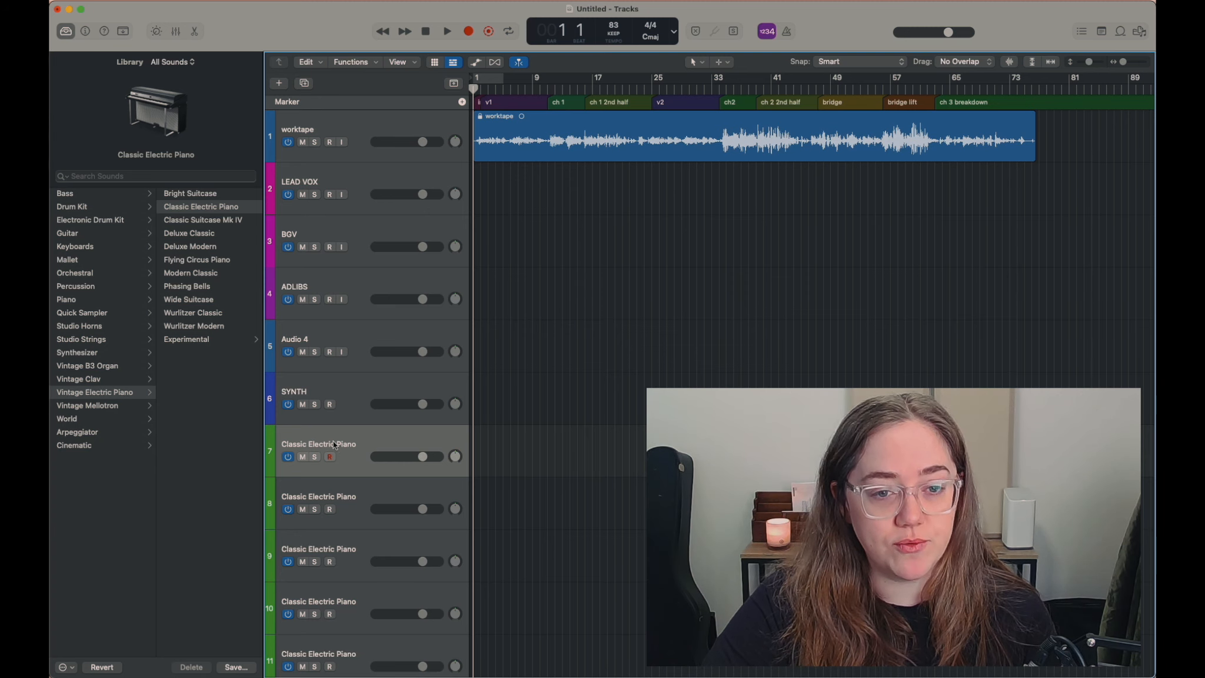
key("alt+c")
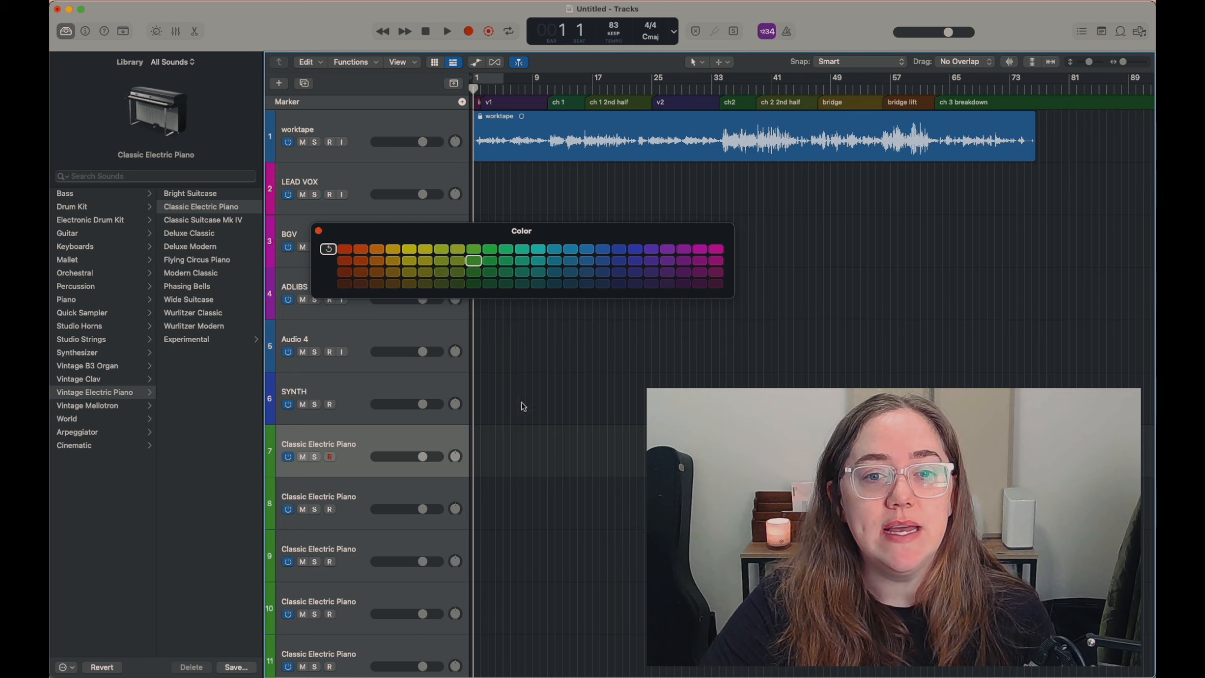
left_click(587, 250)
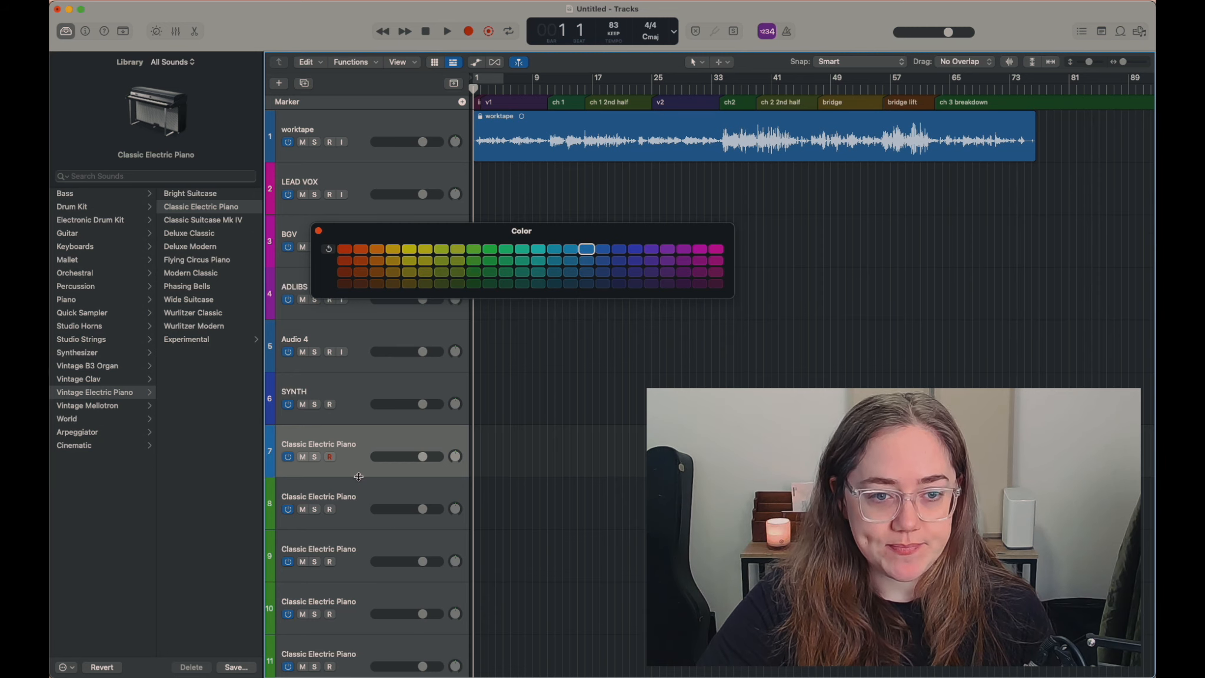
Delete the unused Audio 4 track.
right_click(316, 341)
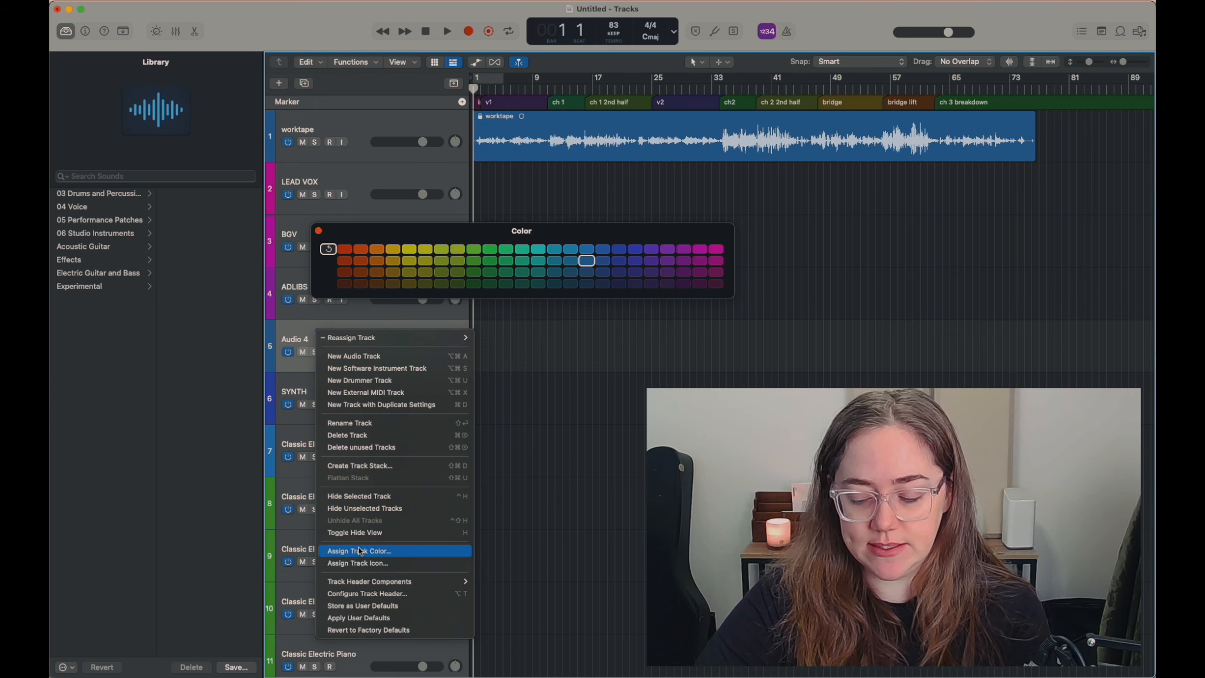
left_click(301, 337)
key("super+BackSpace")
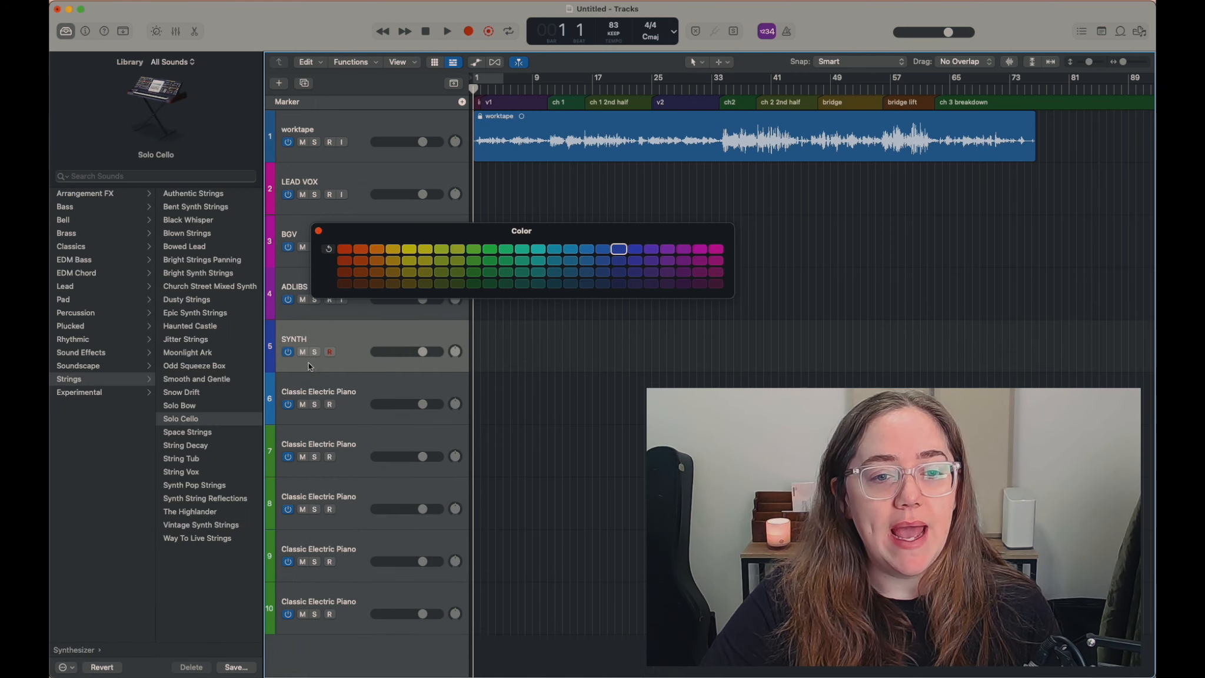
Rename the first two Classic Electric Piano tracks below SYNTH as PIANO and BASS.
double_click(327, 390)
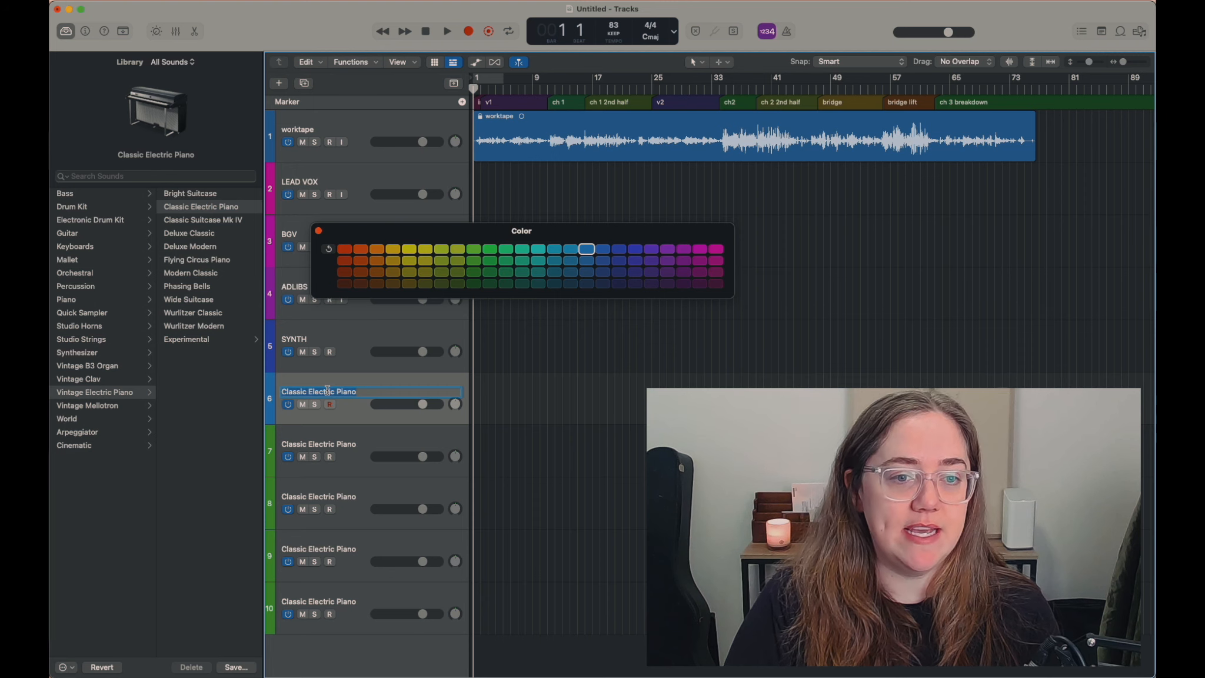
type("PIANO")
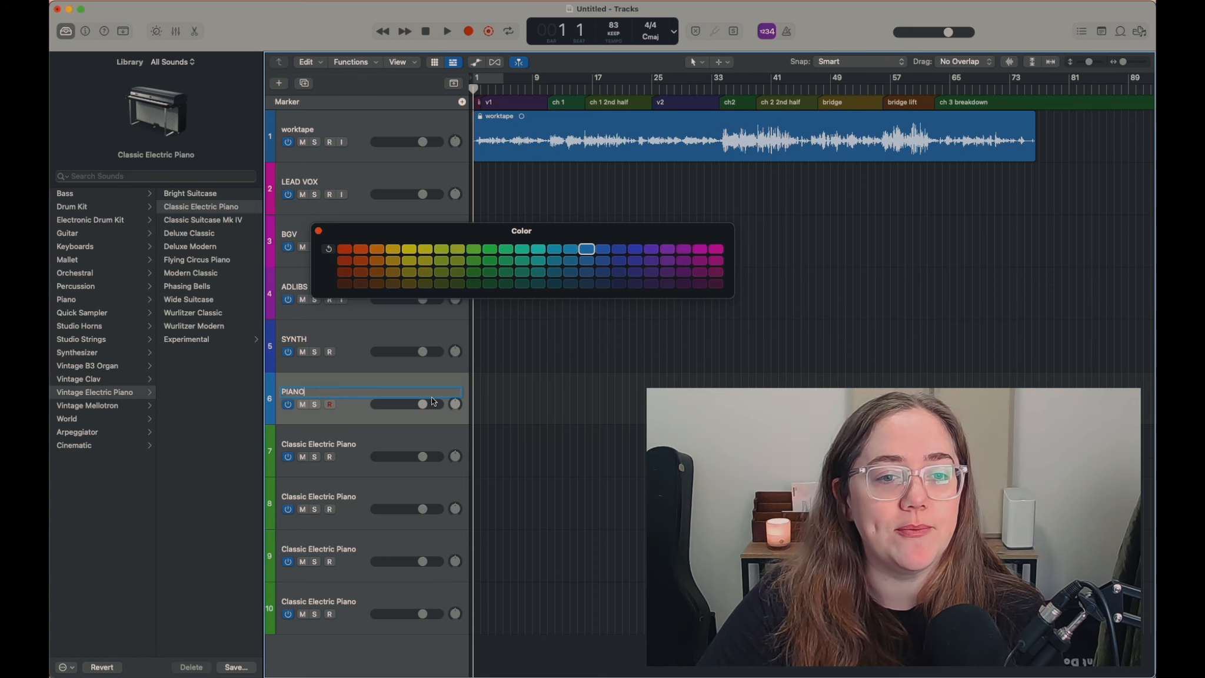
left_click(341, 448)
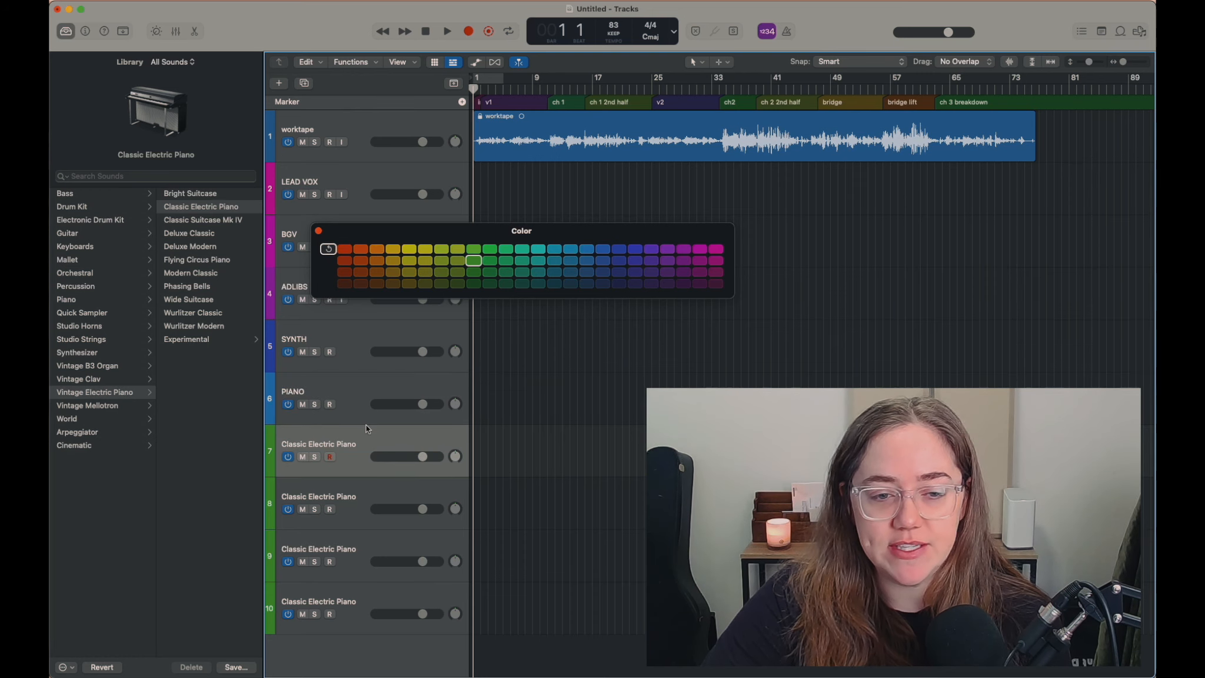
double_click(329, 445)
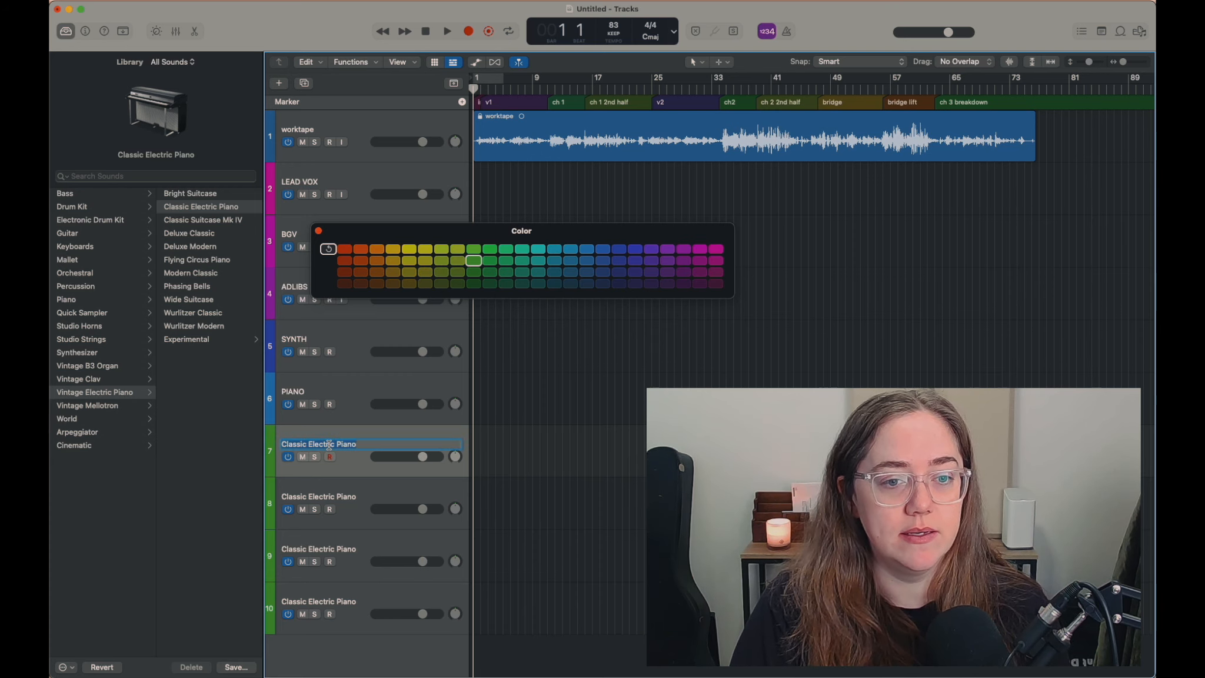
type("BASS")
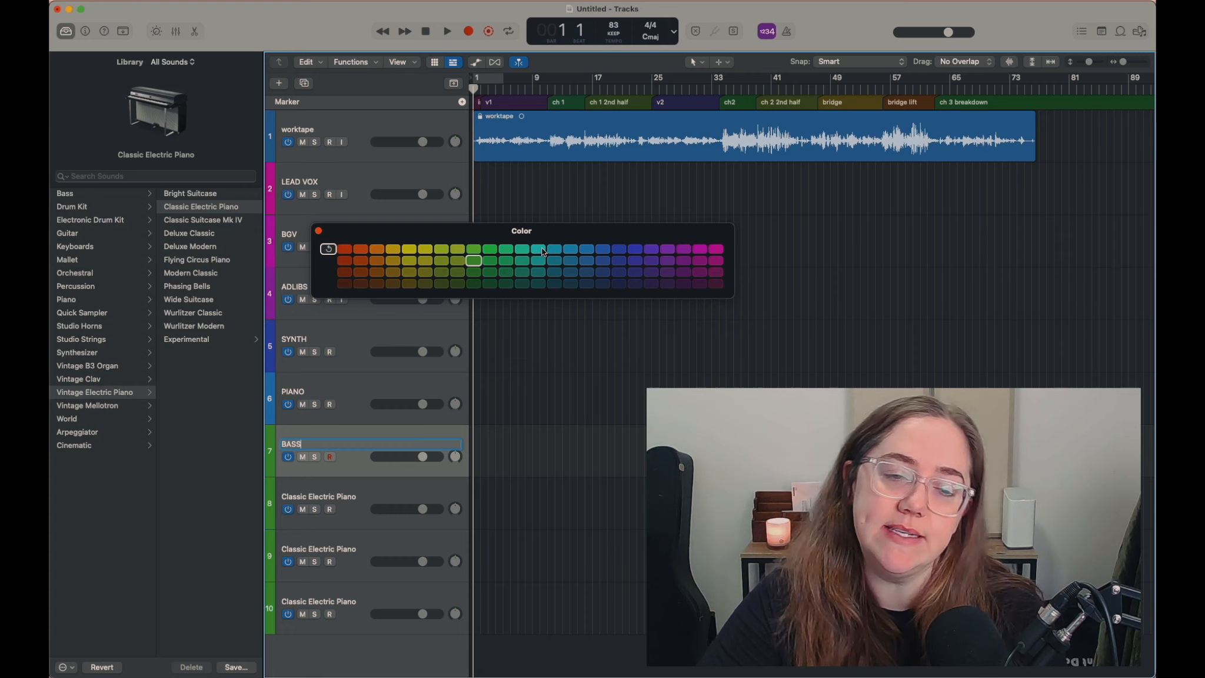
Color the BASS track teal and load the Muted Bass patch on it.
left_click(541, 250)
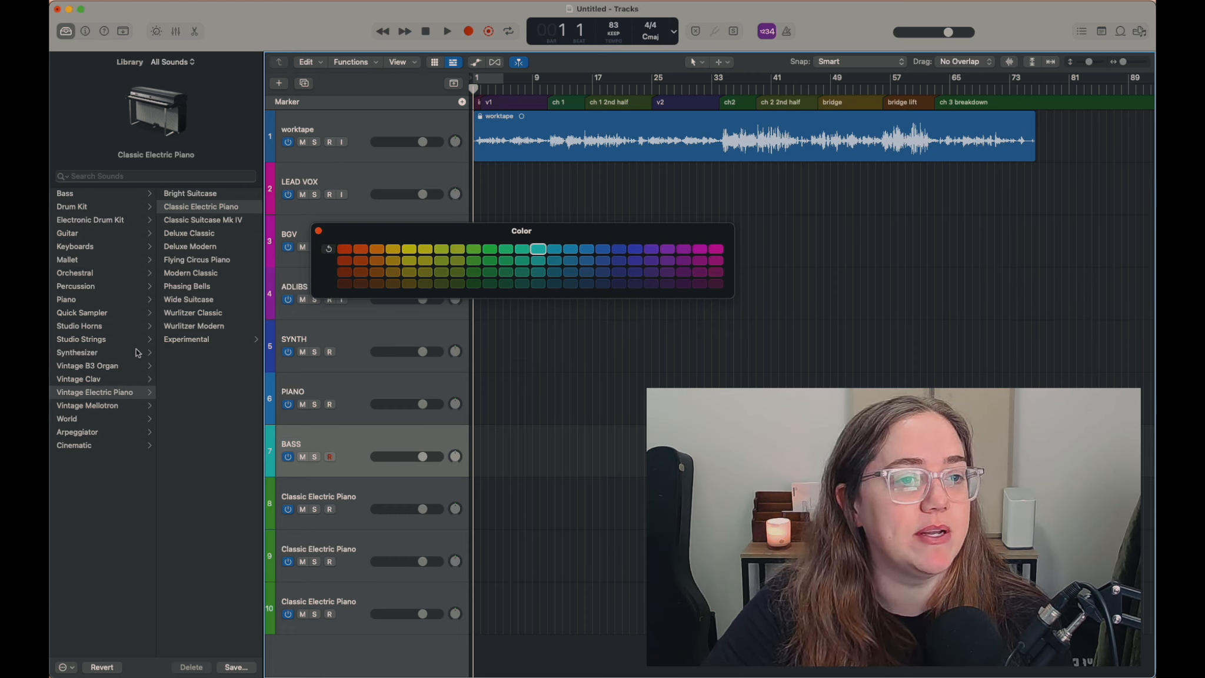
left_click(71, 194)
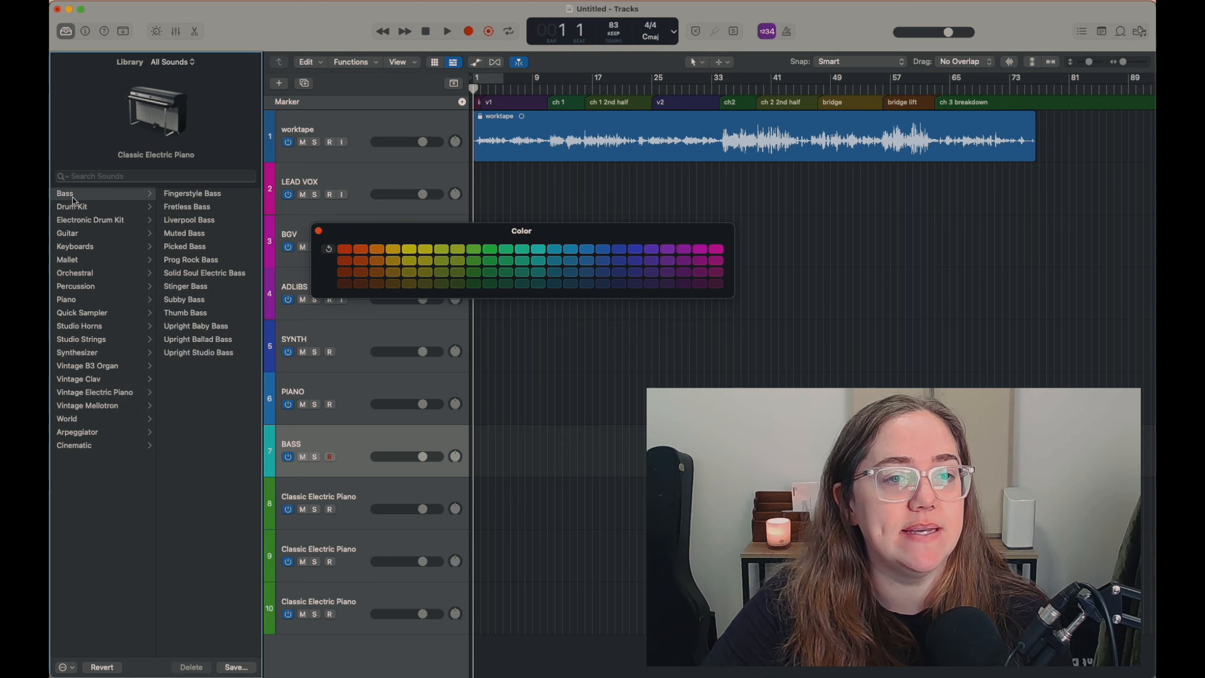
left_click(189, 234)
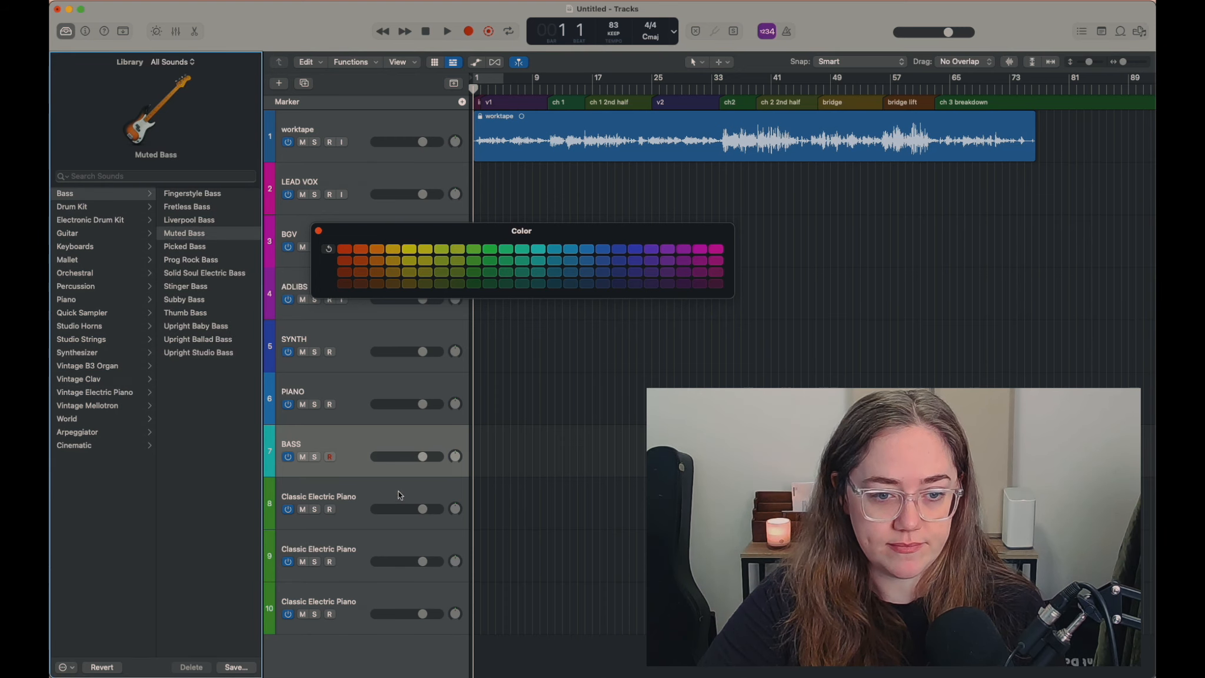
Rename the Classic Electric Piano track directly below BASS as DRUMS.
left_click(341, 493)
double_click(342, 495)
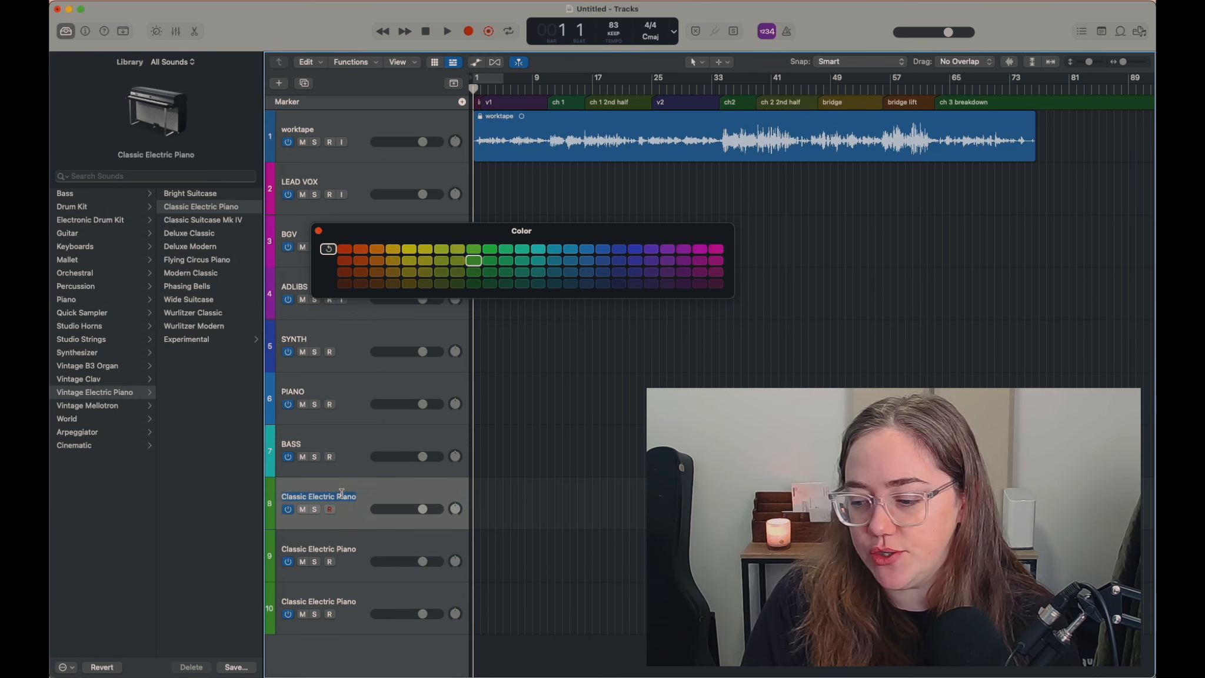
type("DRUMS")
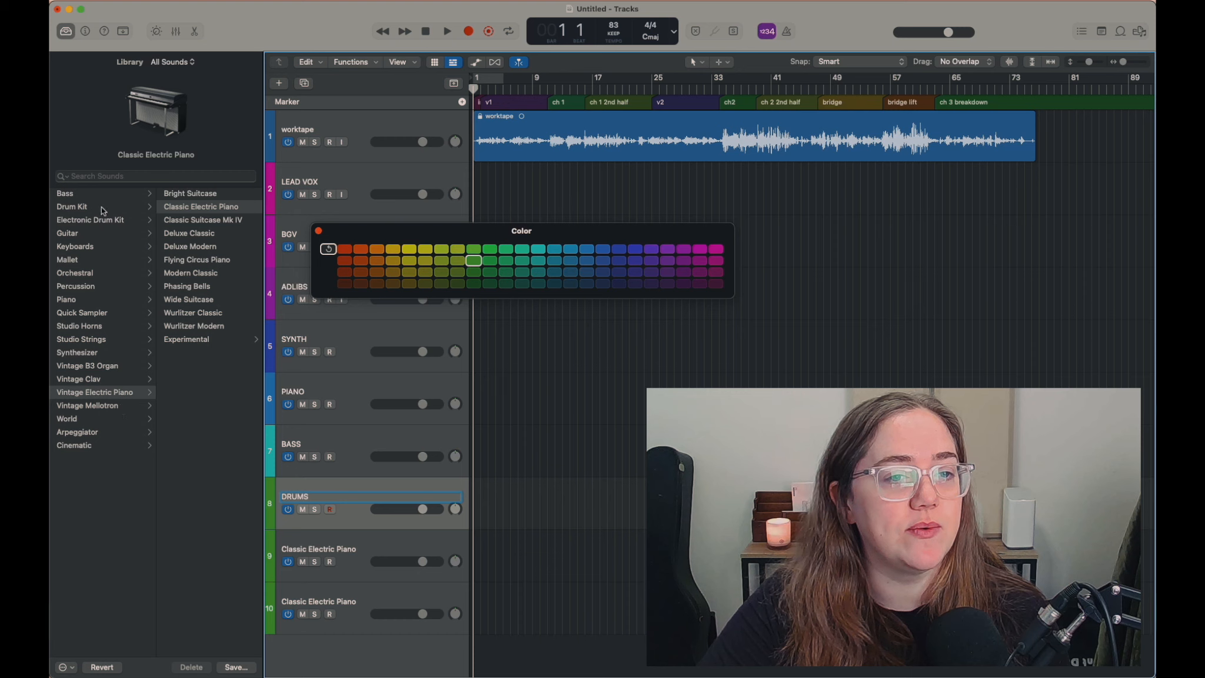
Load the Bluebird drum kit on the DRUMS track and color the track bright yellow.
left_click(88, 515)
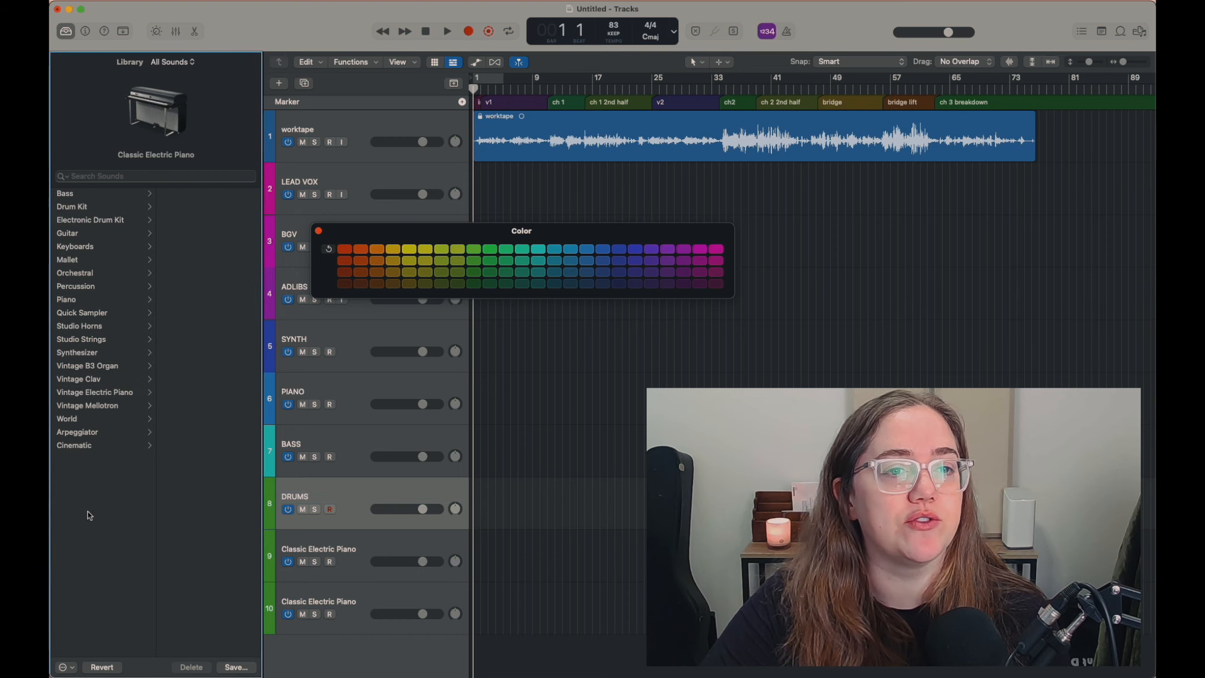
left_click(82, 207)
left_click(178, 207)
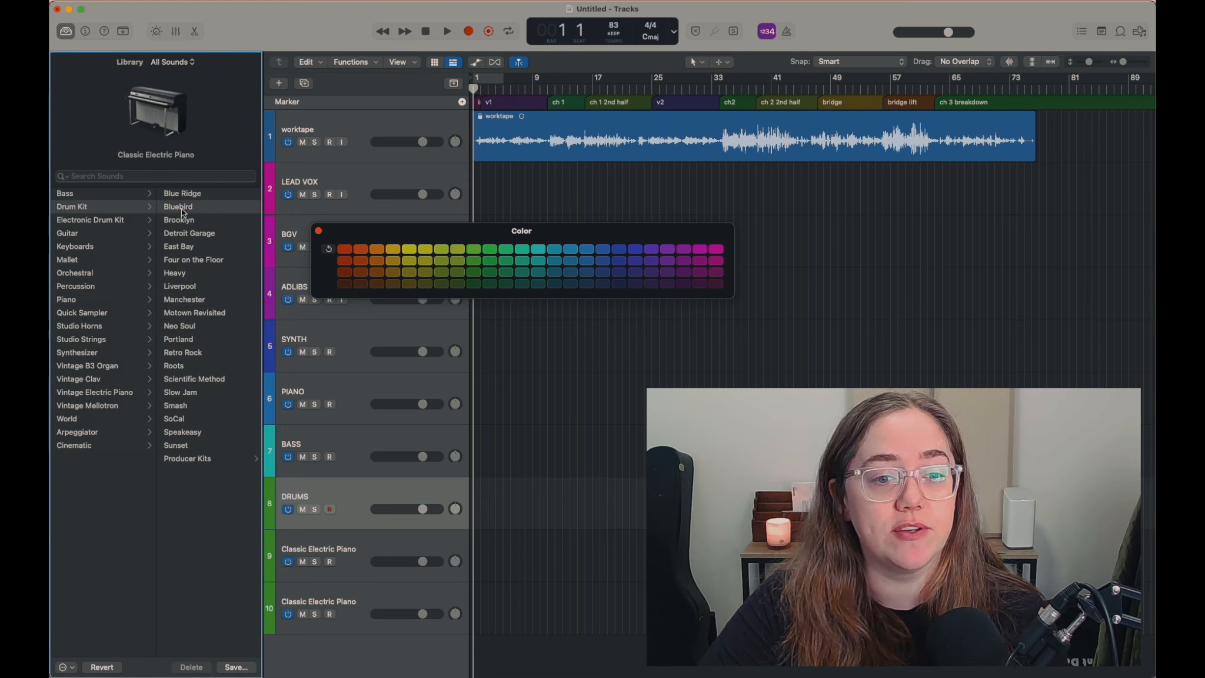
left_click(362, 498)
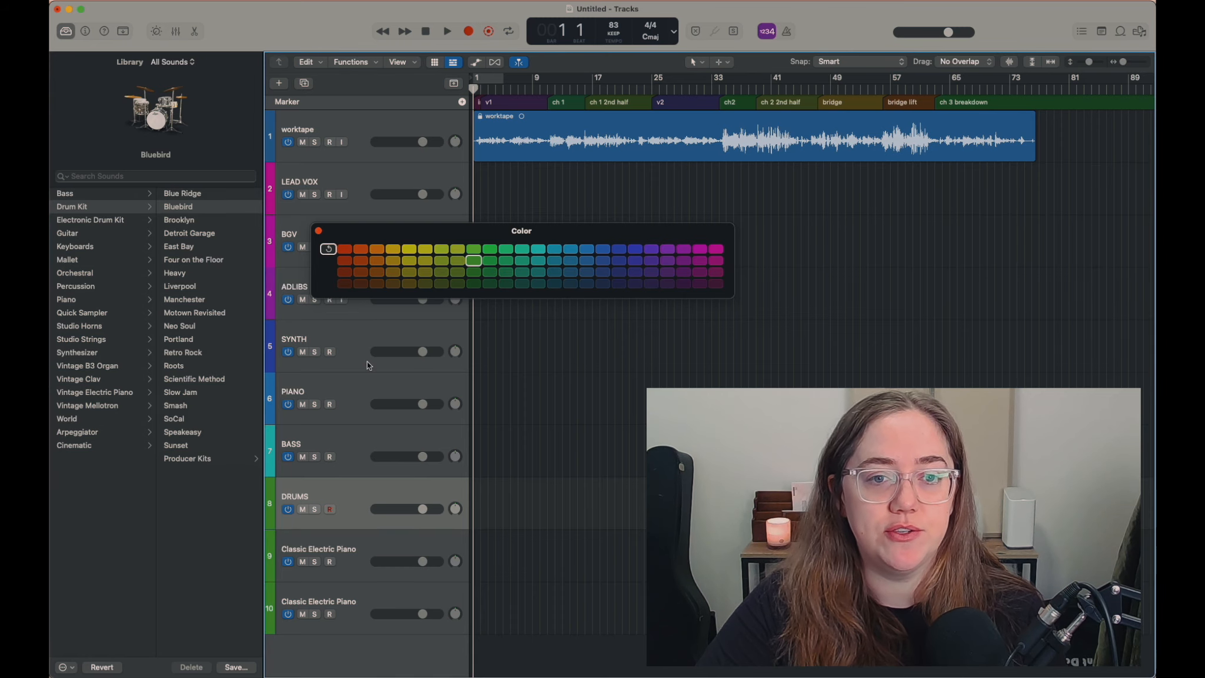
left_click(410, 249)
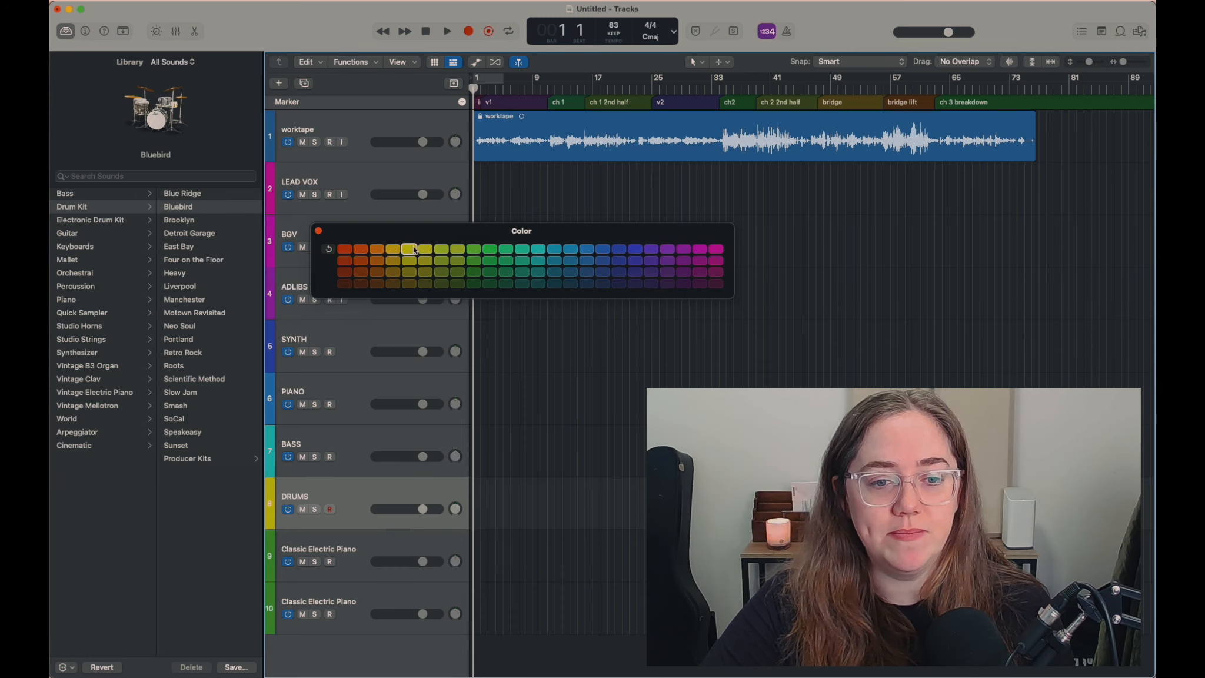
Rename the Classic Electric Piano track directly below DRUMS as PERC.
double_click(344, 549)
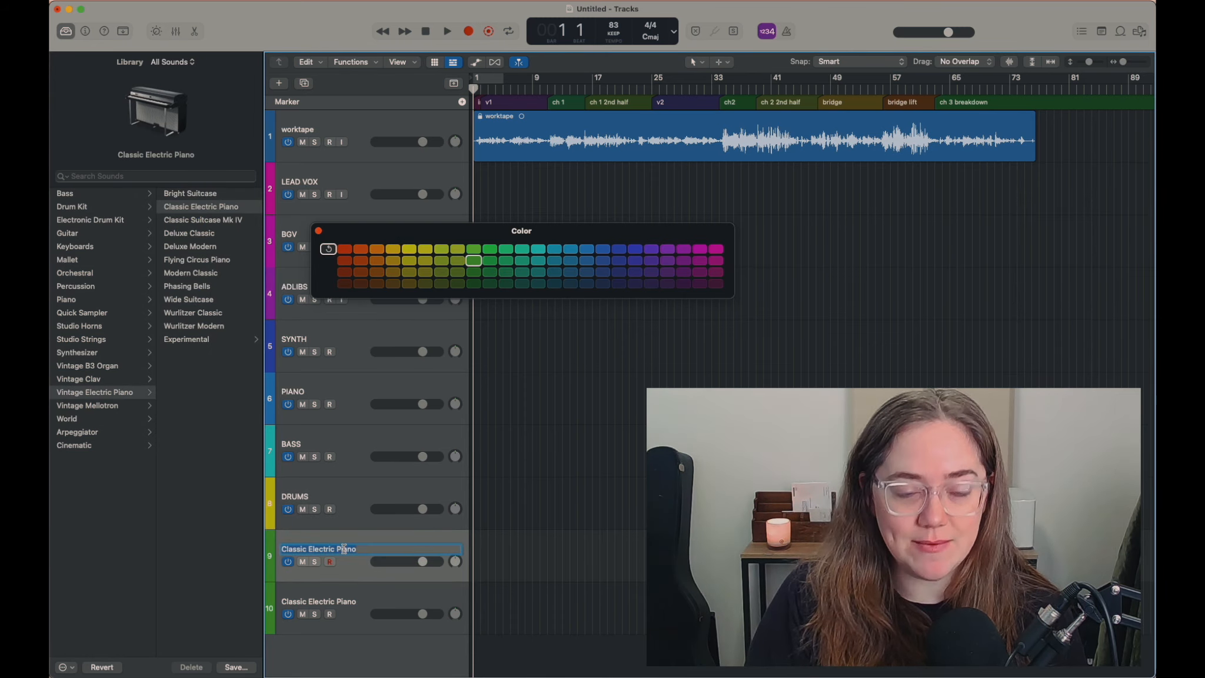
type("PERC")
key("Return")
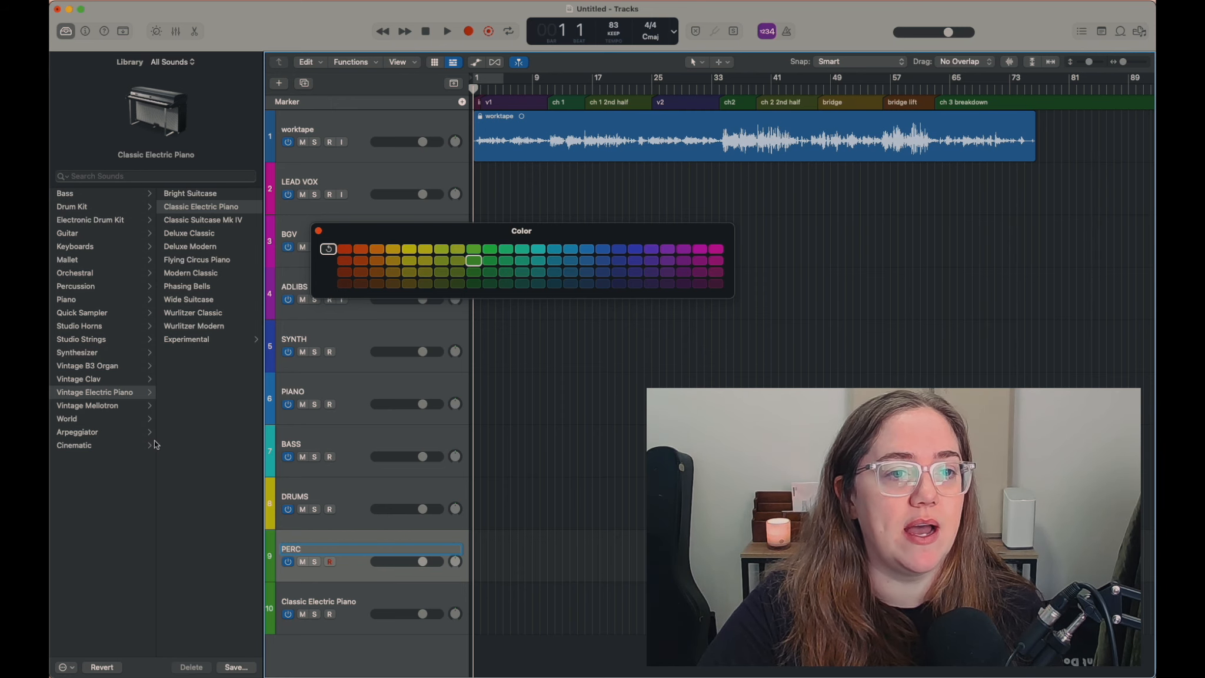
Load the Bluebird drum kit on the PERC track and color the track bright amber.
left_click(79, 207)
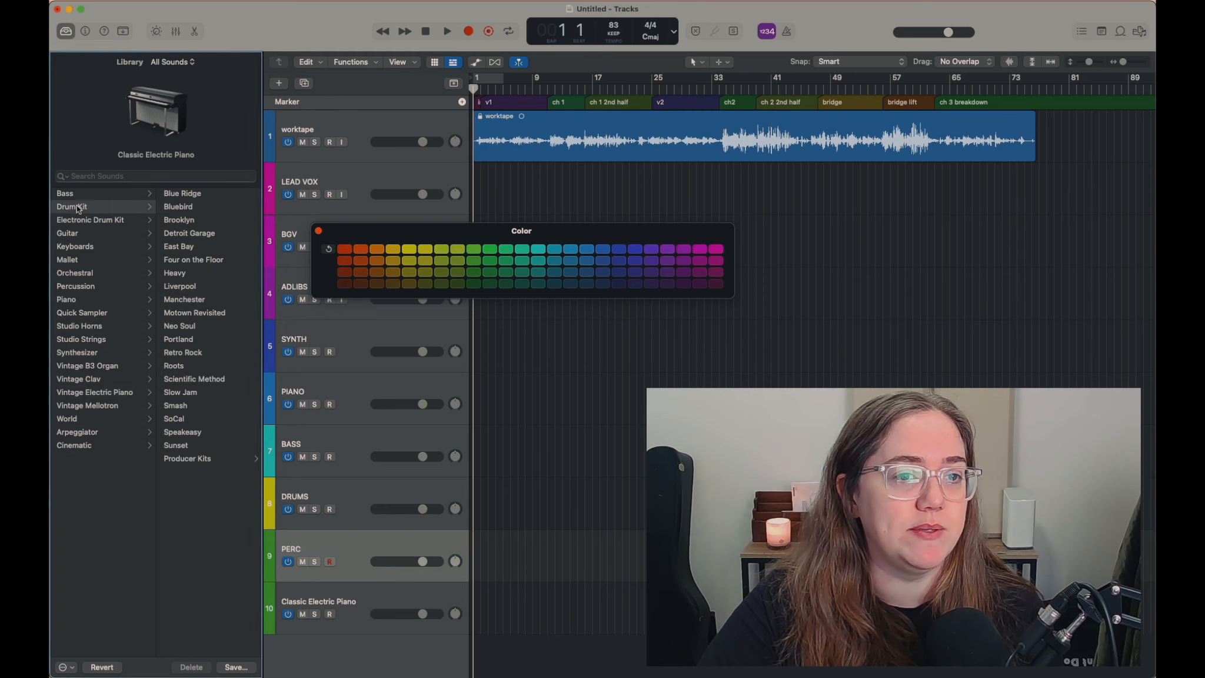
left_click(188, 208)
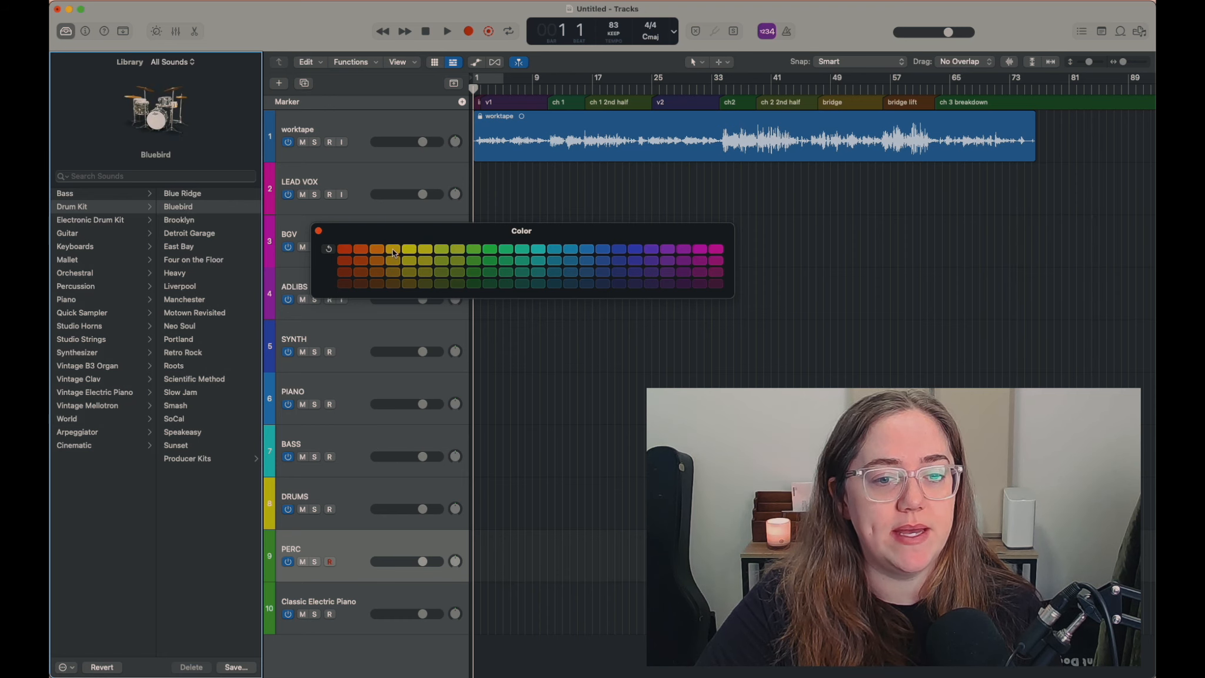
left_click(336, 557)
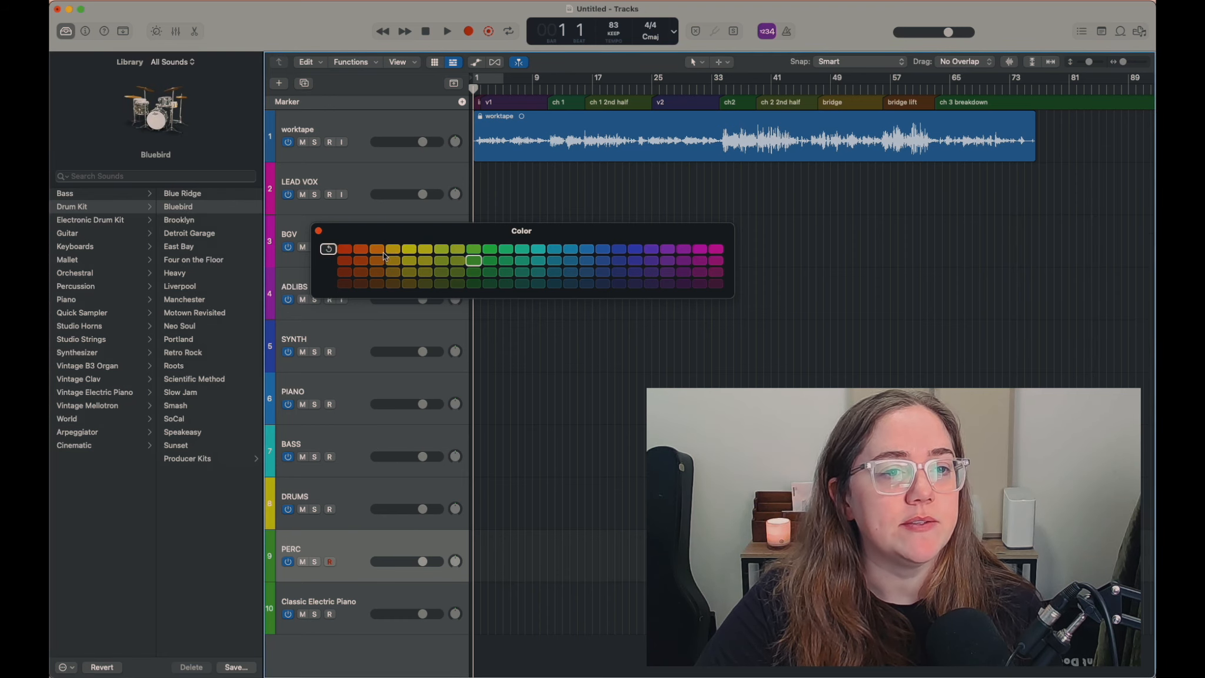
left_click(393, 249)
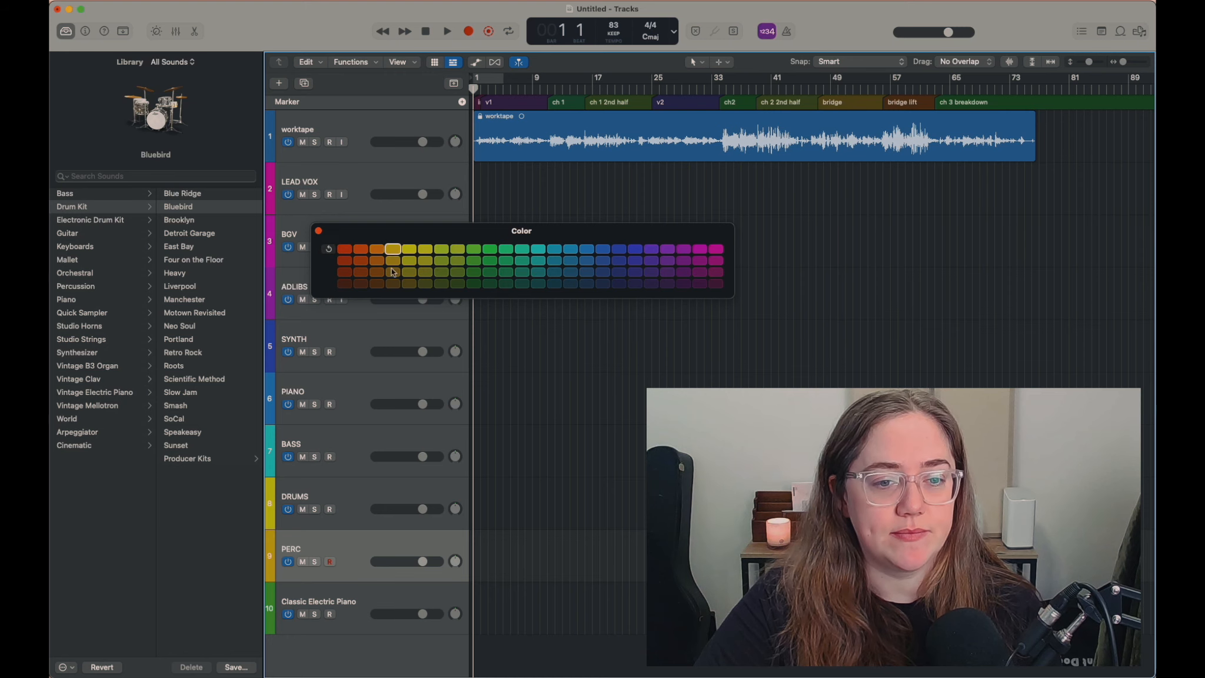
Rename the last Classic Electric Piano track, below PERC, as DRUM FILLS.
left_click(333, 600)
double_click(342, 601)
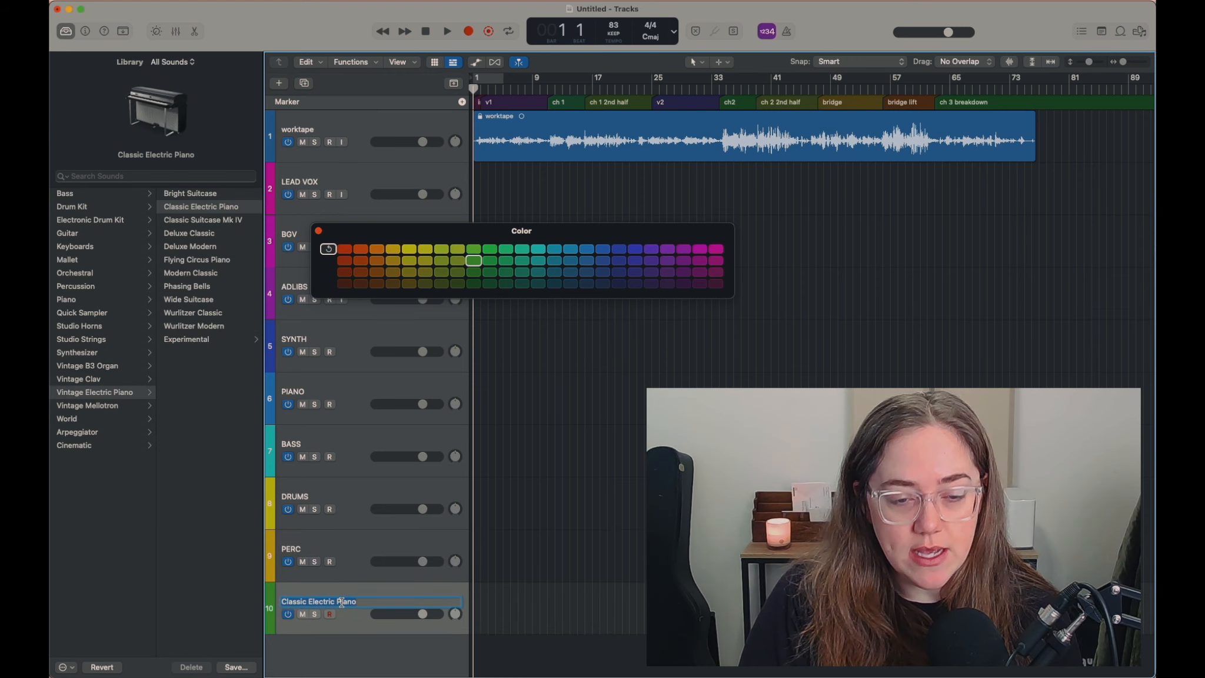
type("DRUM FILLS")
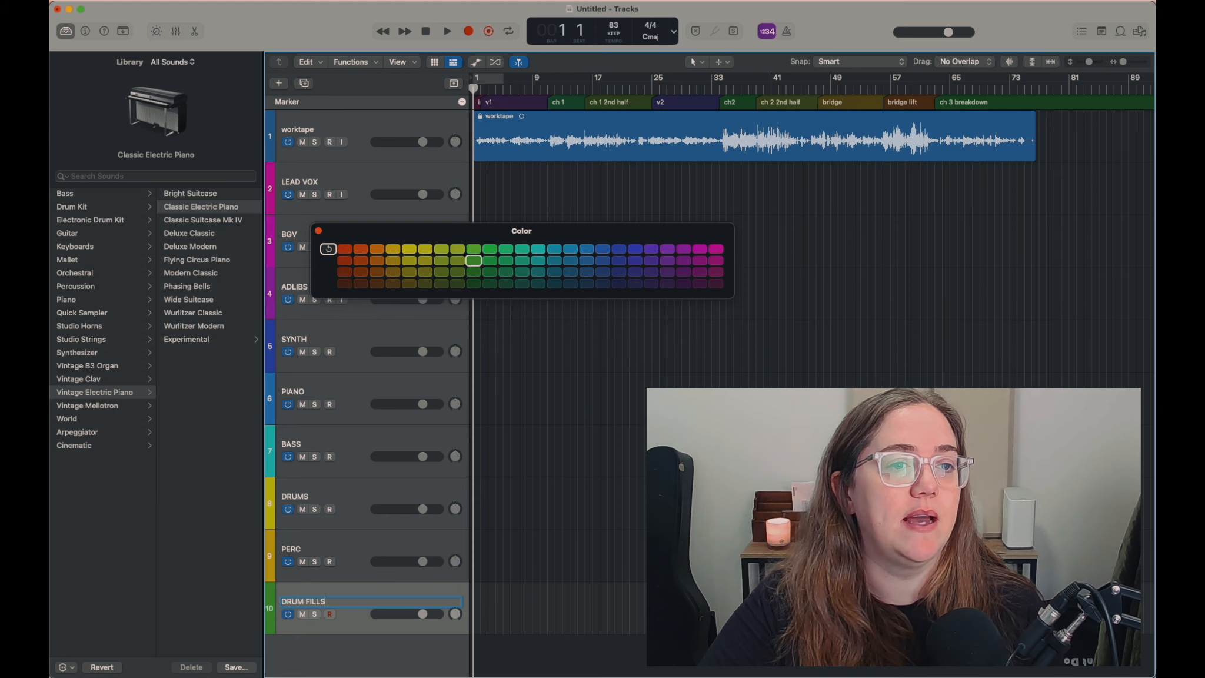
Load the Bluebird drum kit on the DRUM FILLS track and color the track bright orange.
left_click(71, 206)
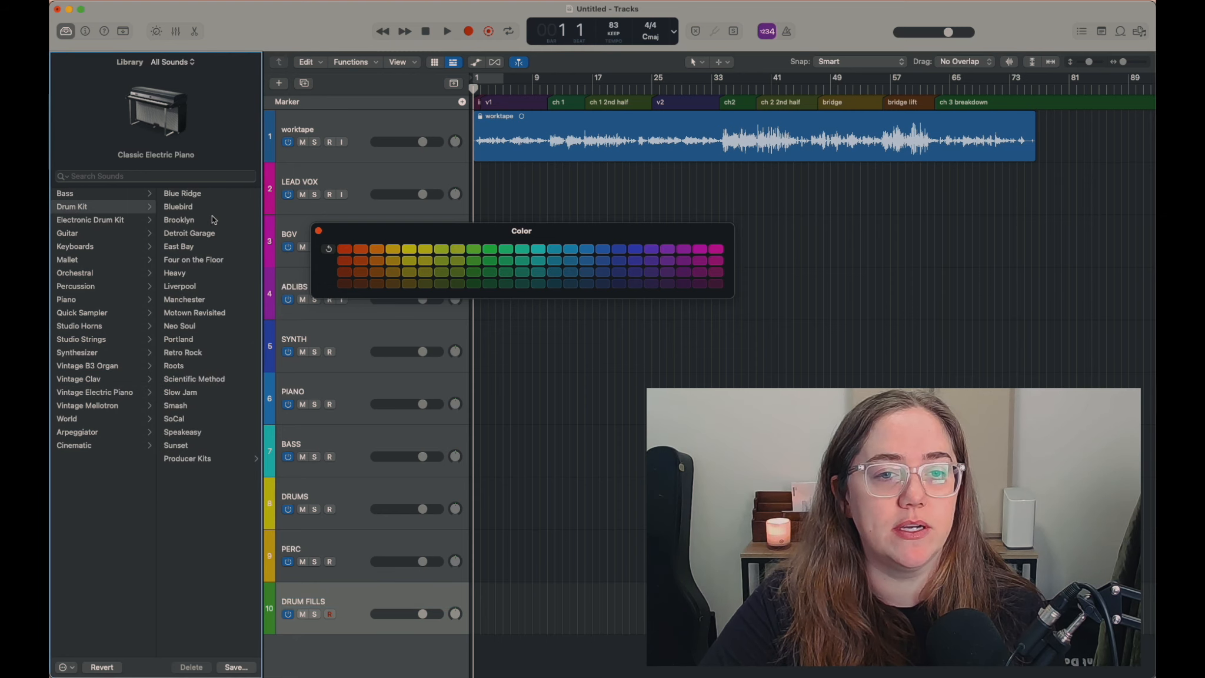
left_click(192, 208)
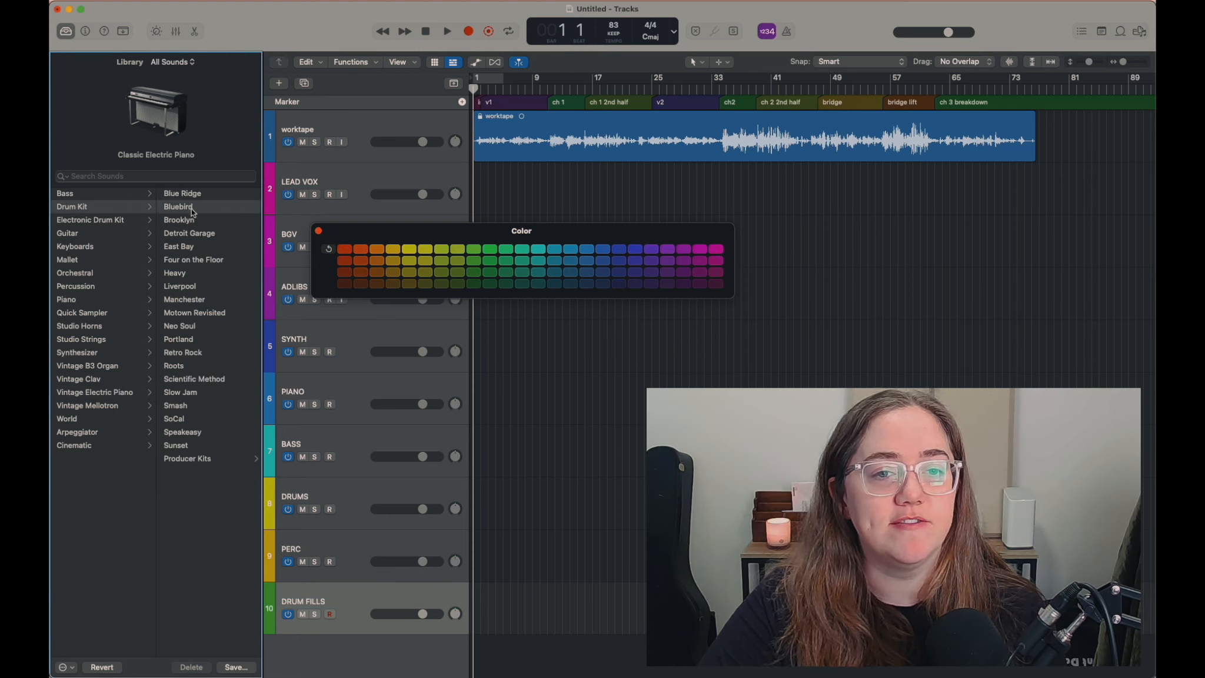
left_click(356, 612)
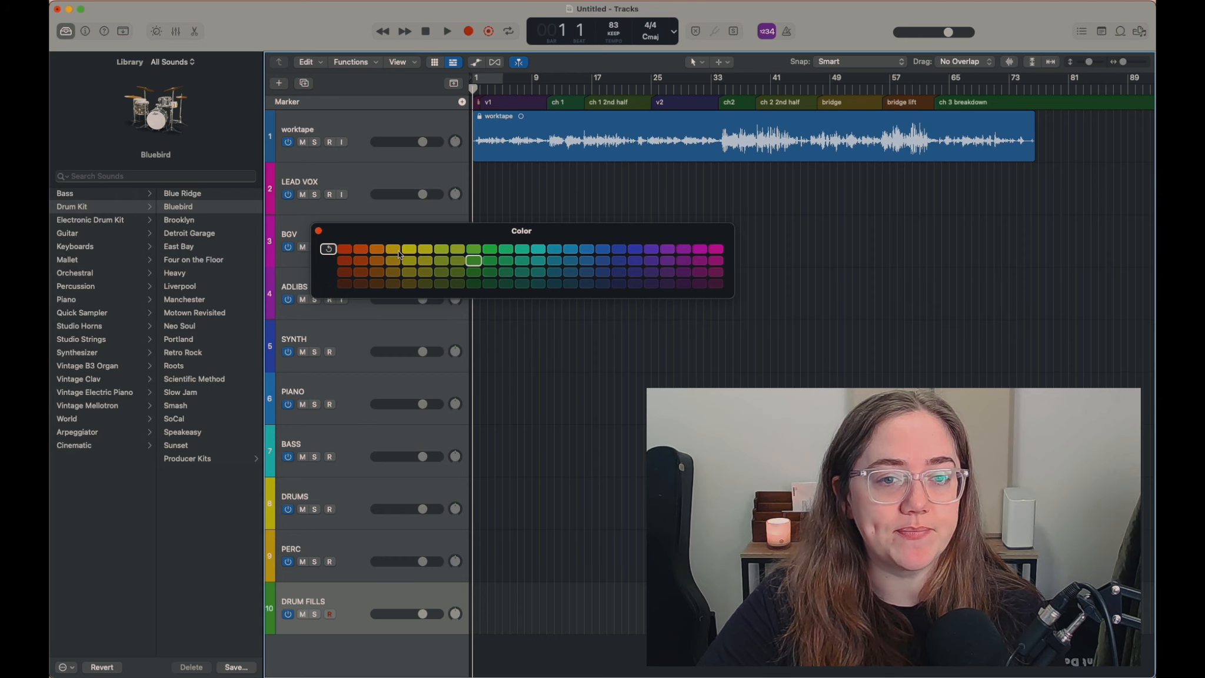
left_click(395, 251)
left_click(377, 249)
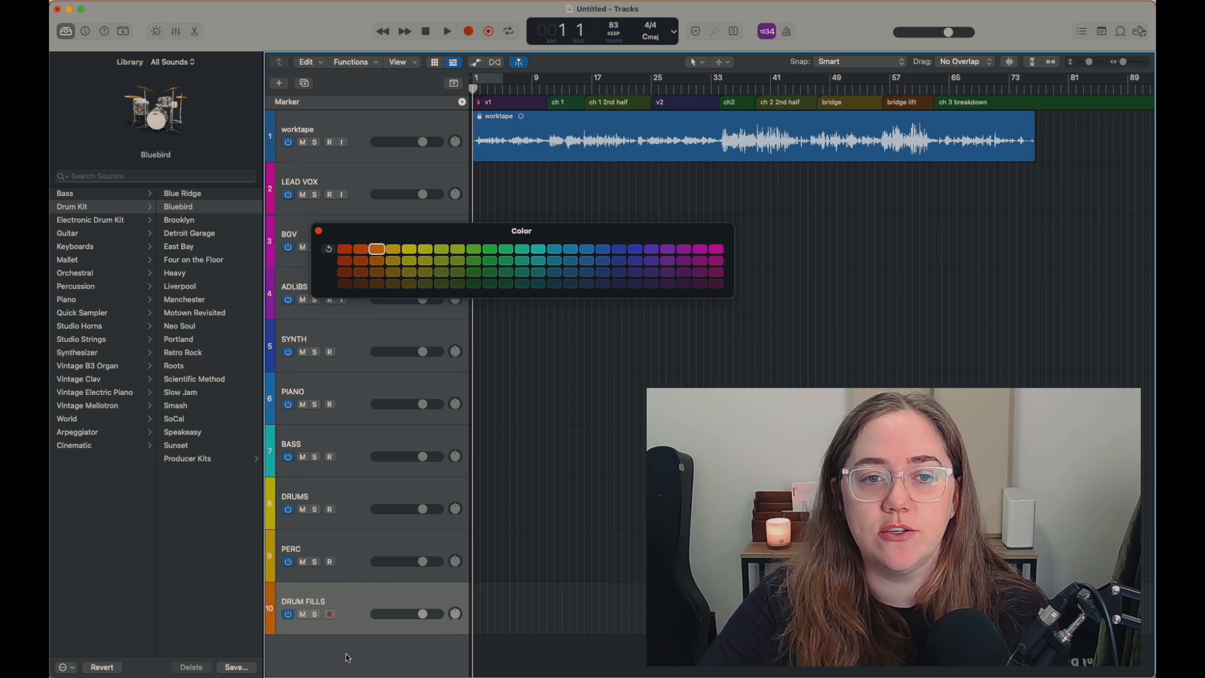
left_click(318, 231)
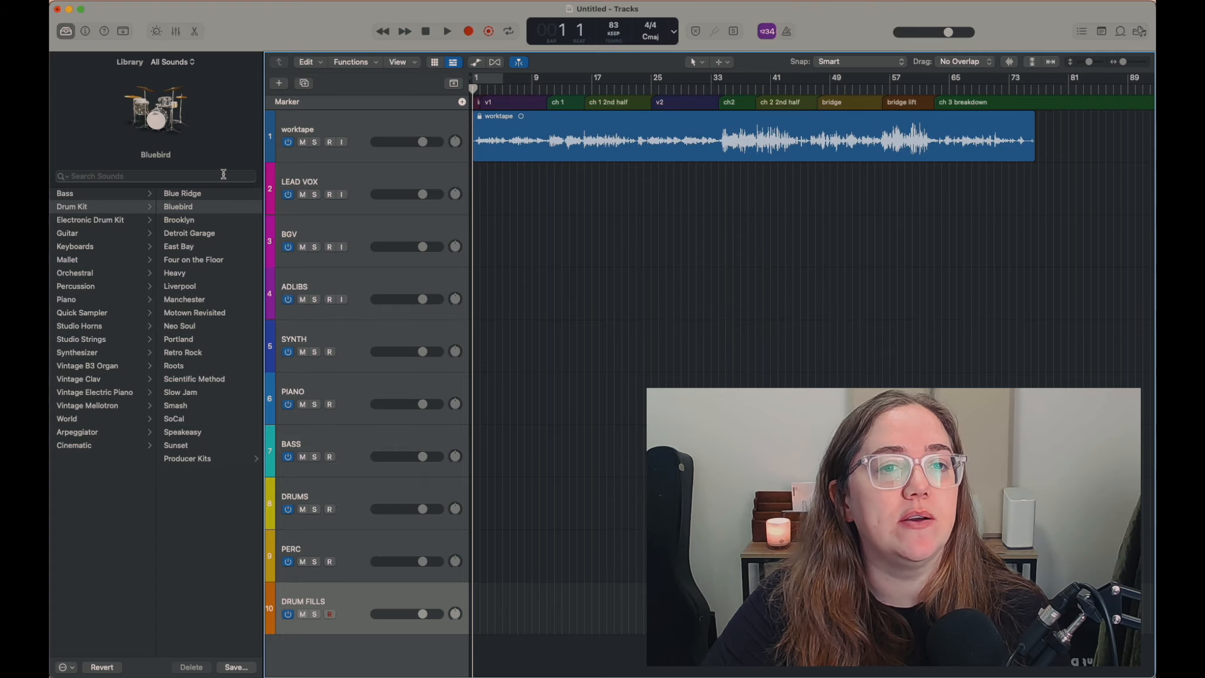
Create two new audio tracks using Input 1, below DRUM FILLS.
left_click(285, 83)
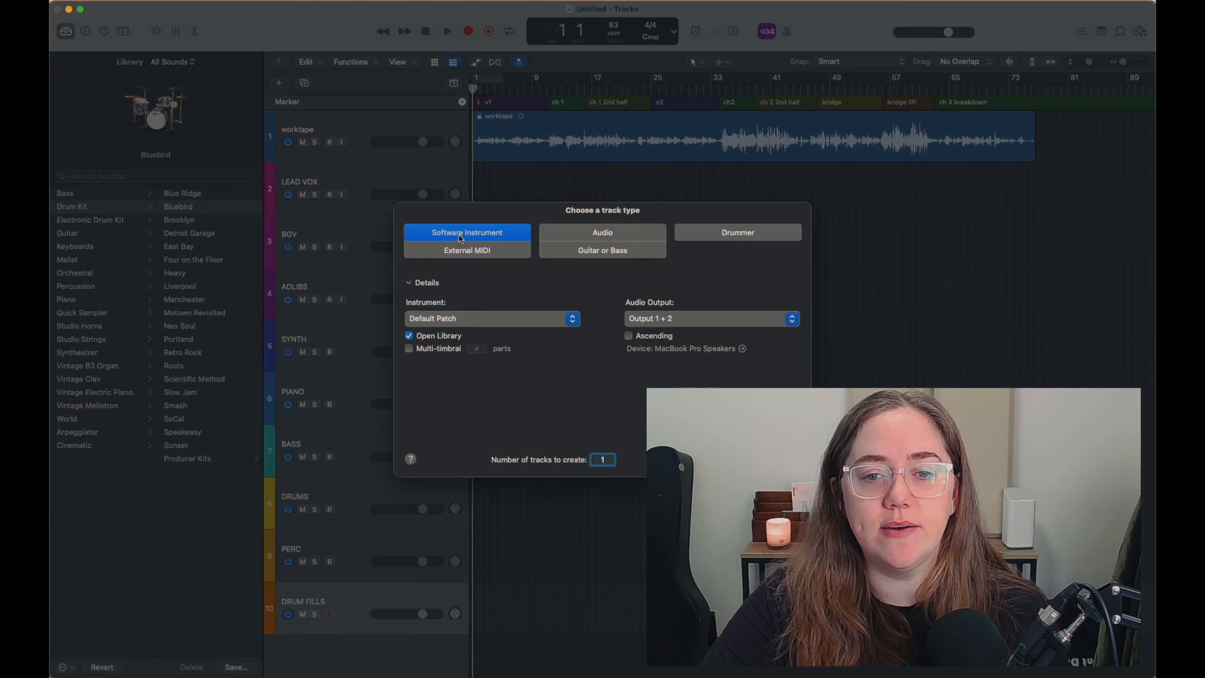
left_click(603, 233)
type("2")
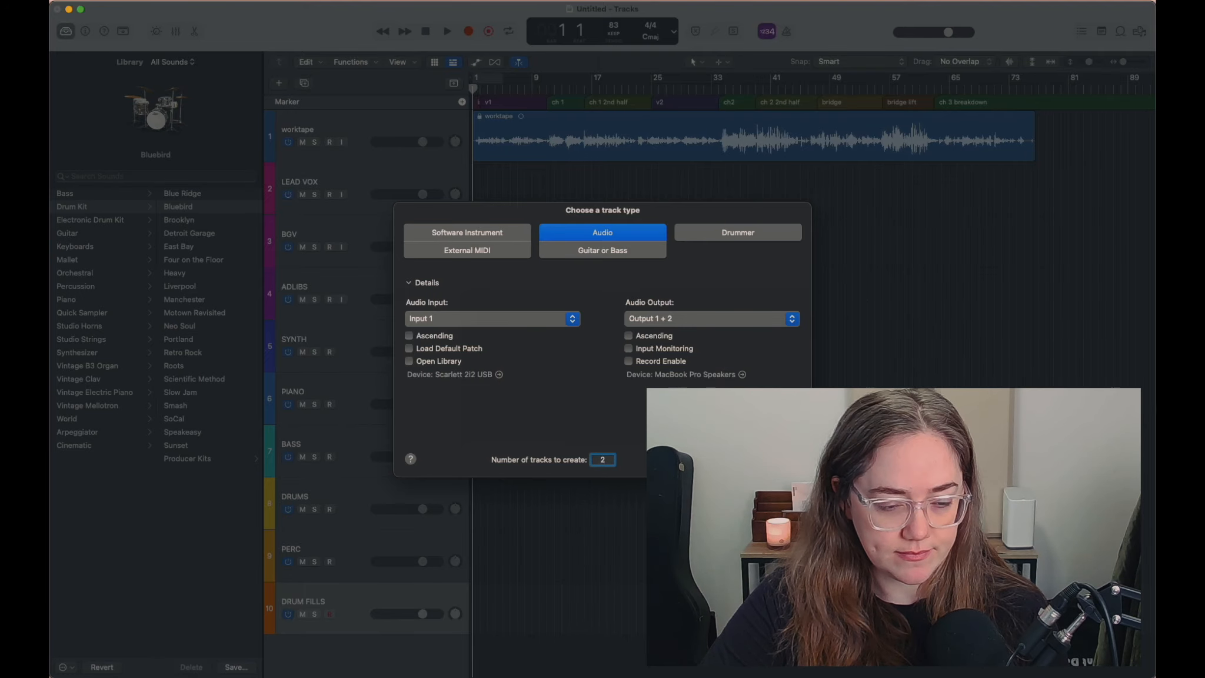
key("Return")
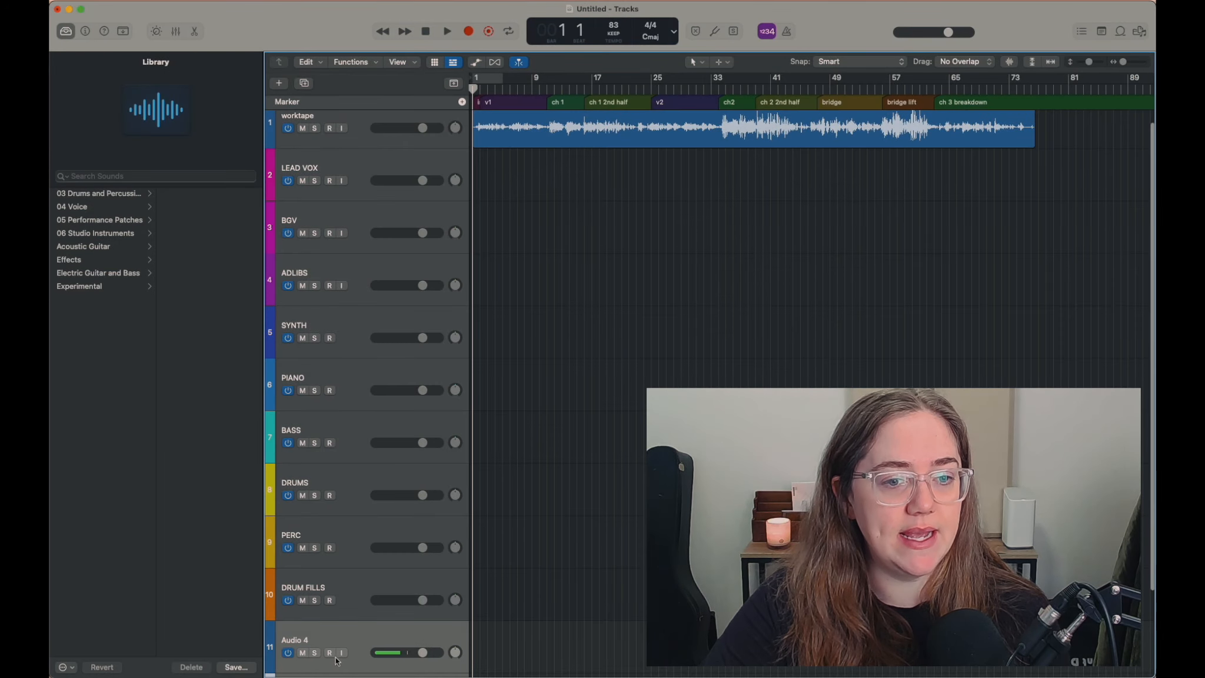
Rename the two new audio tracks below DRUM FILLS as GUITAR 1 and GUITAR 2.
double_click(295, 532)
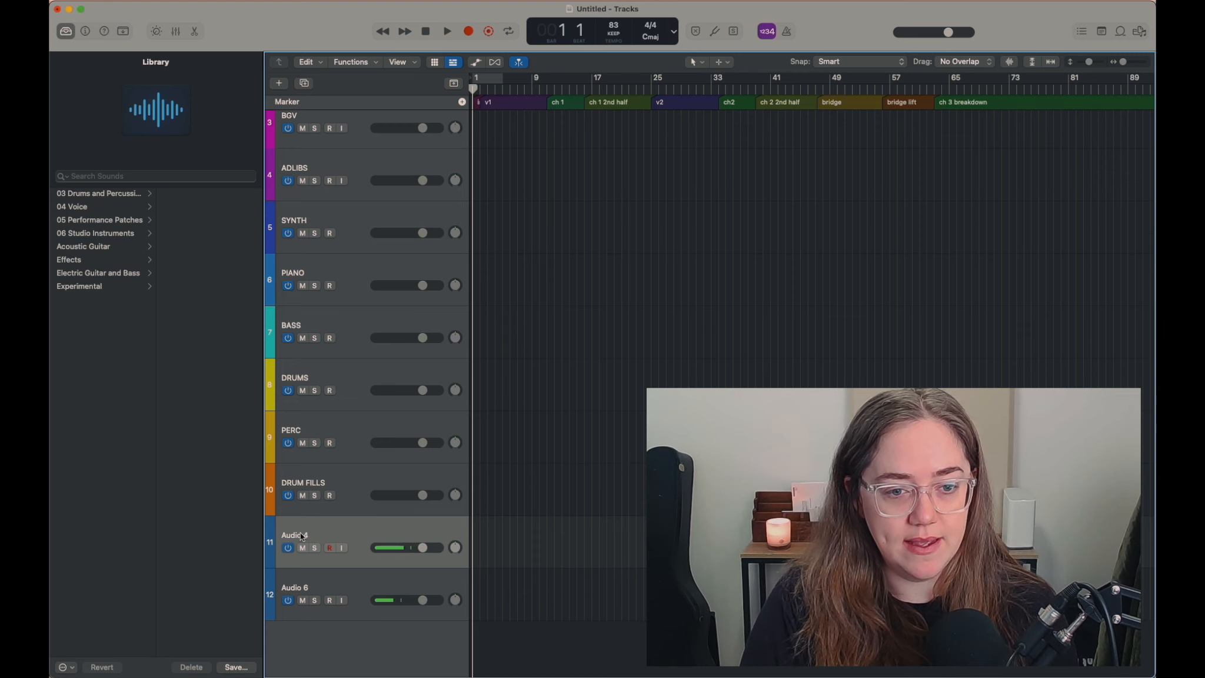
double_click(300, 533)
type("GUITAR")
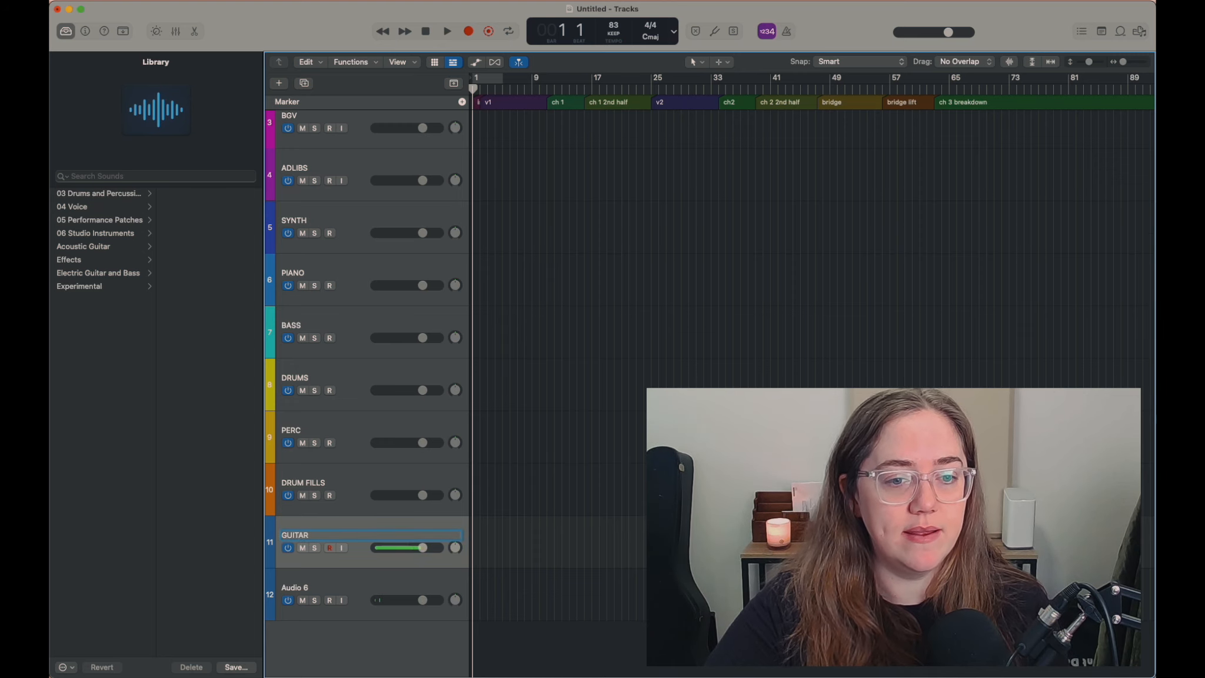
type(" 1")
key("Tab")
type("GU")
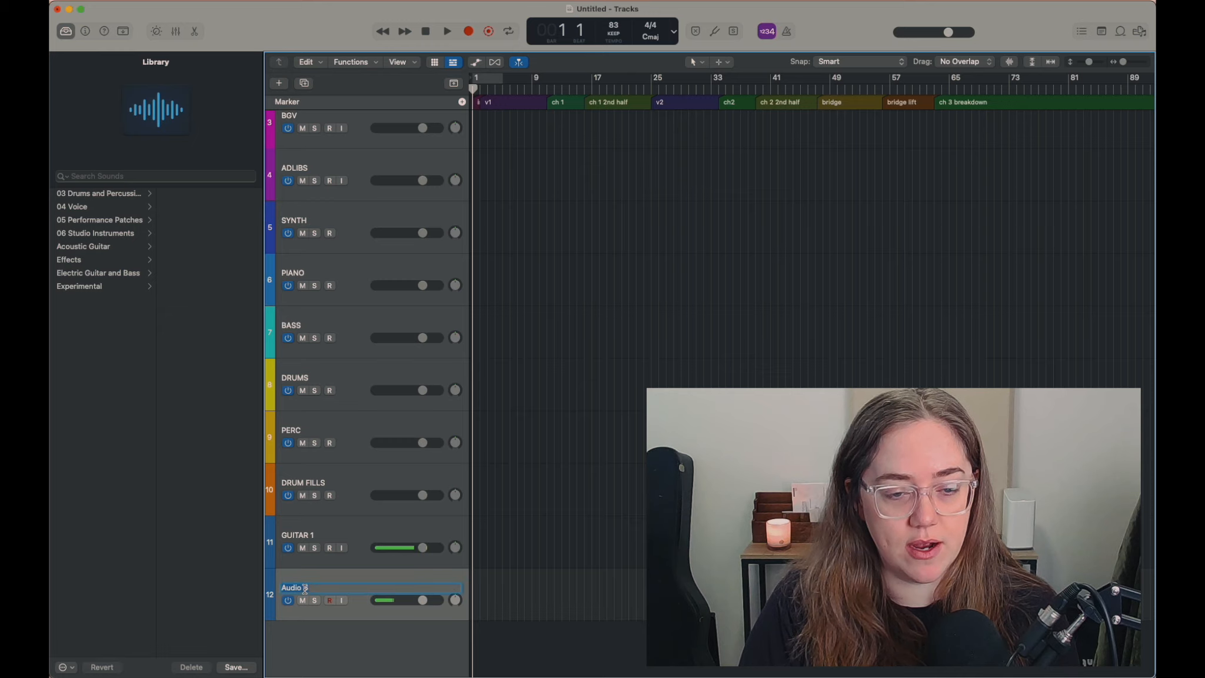
type("ITAR 2")
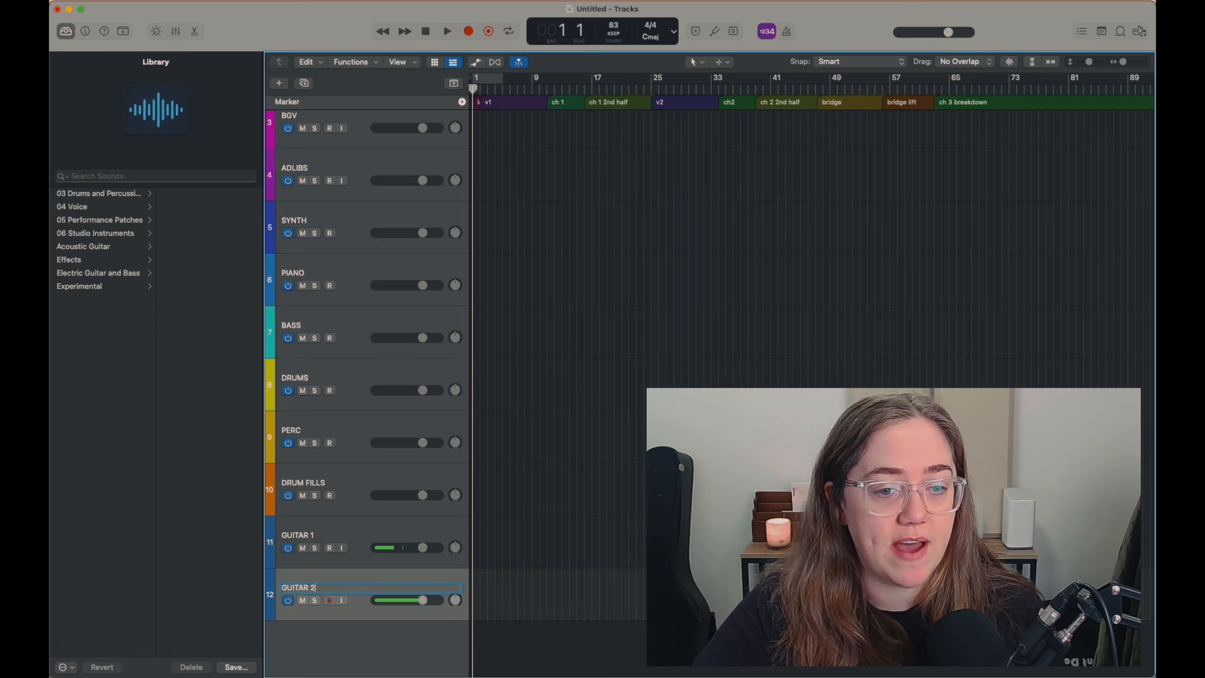
Color the GUITAR 1 and GUITAR 2 tracks bright red together.
left_click(337, 546)
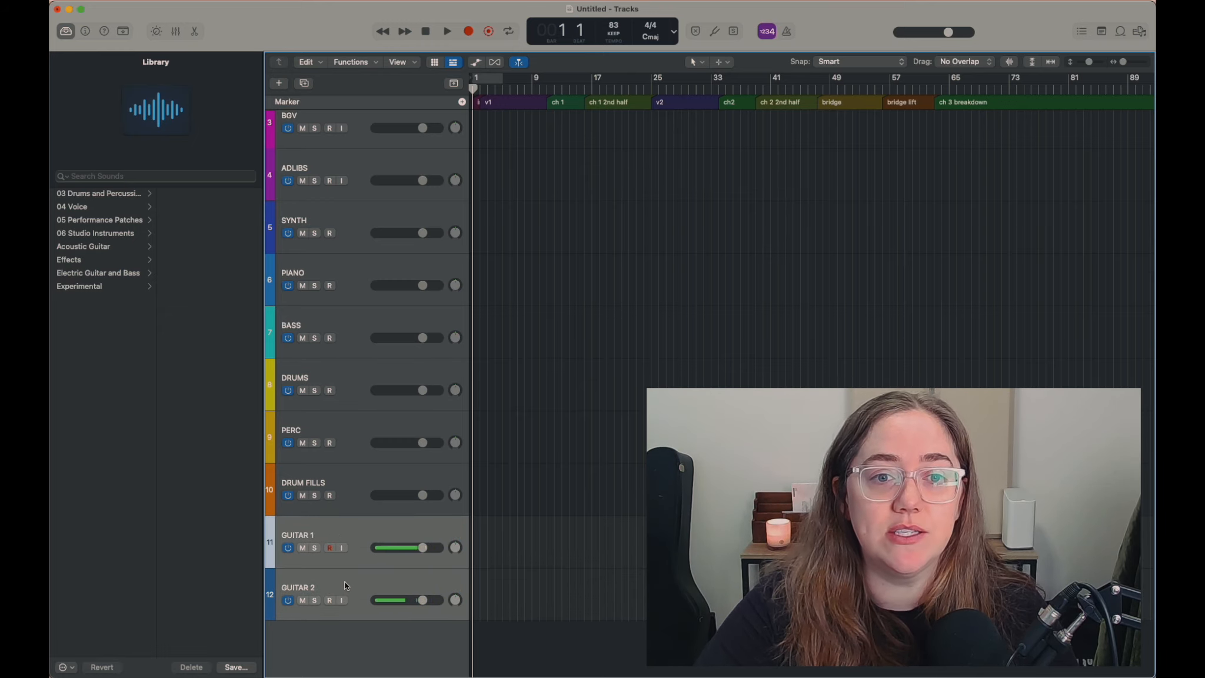
key("alt+c")
left_click(345, 248)
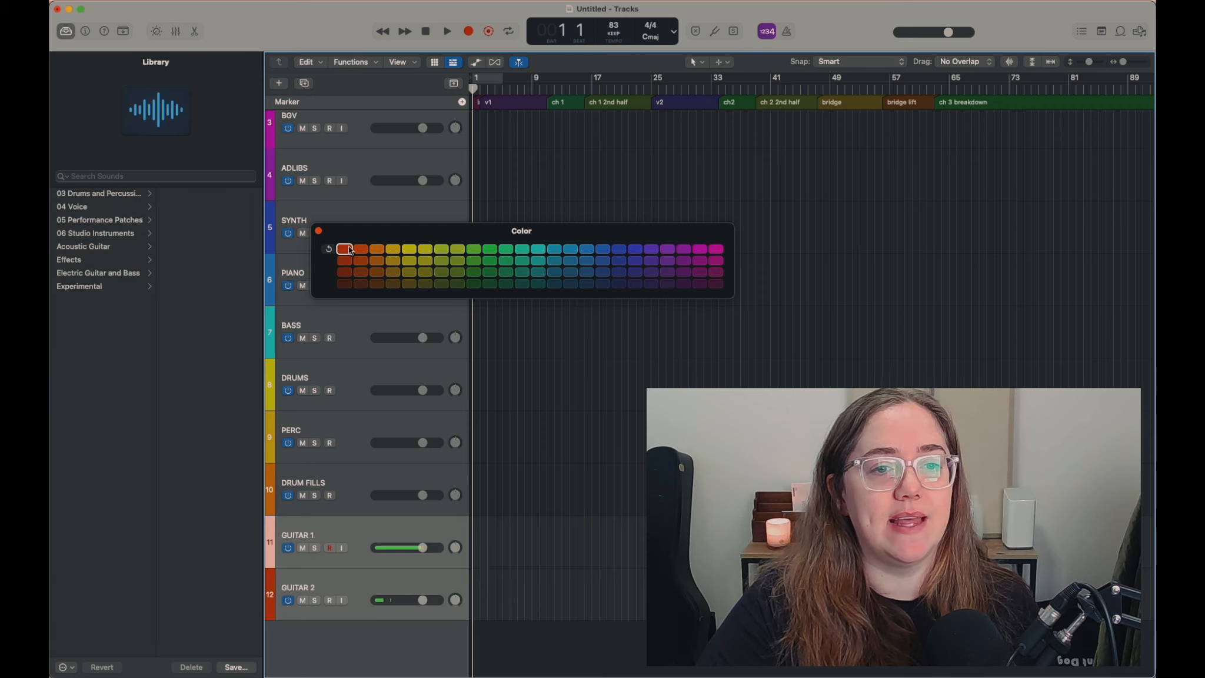
left_click(318, 230)
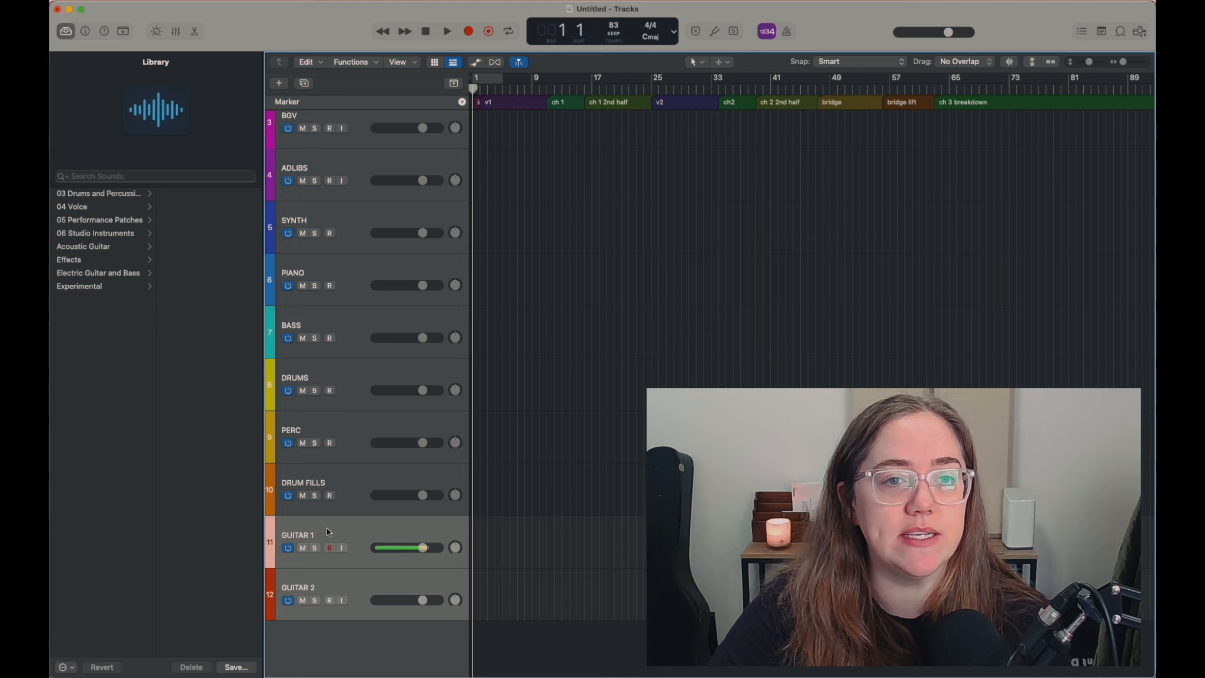
Move both guitar tracks up between ADLIBS and SYNTH.
left_click_drag(361, 533, 383, 212)
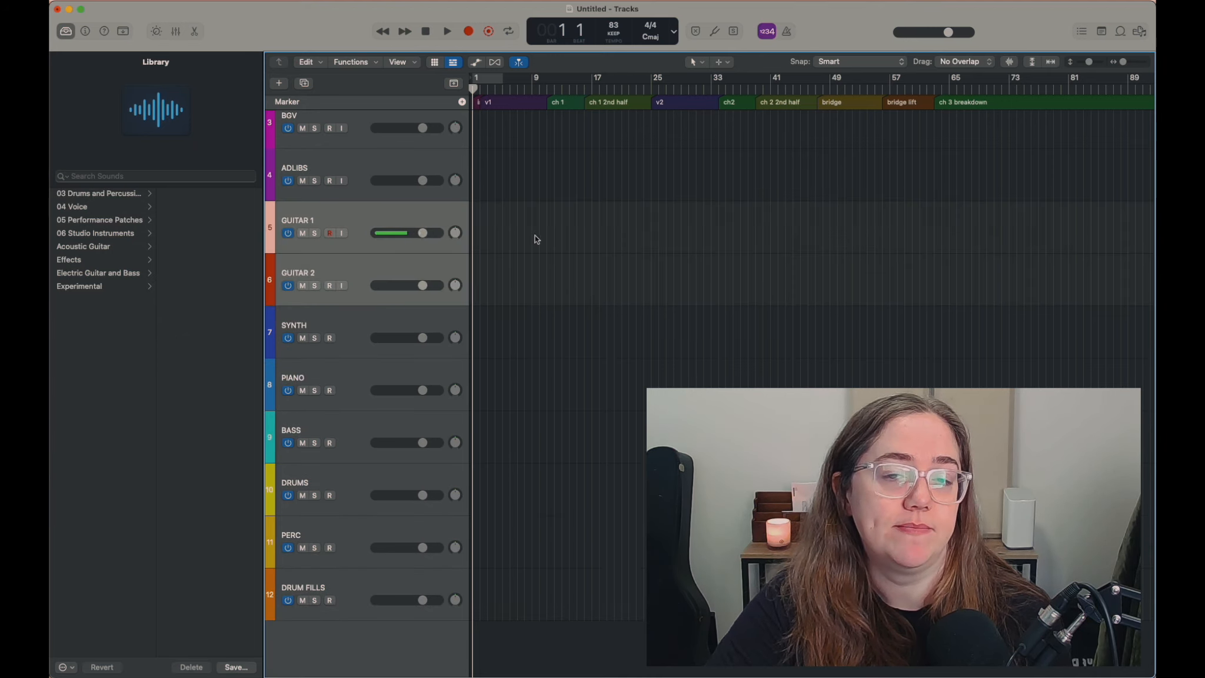
scroll(562, 229, "up", 4)
scroll(561, 230, "up", 1)
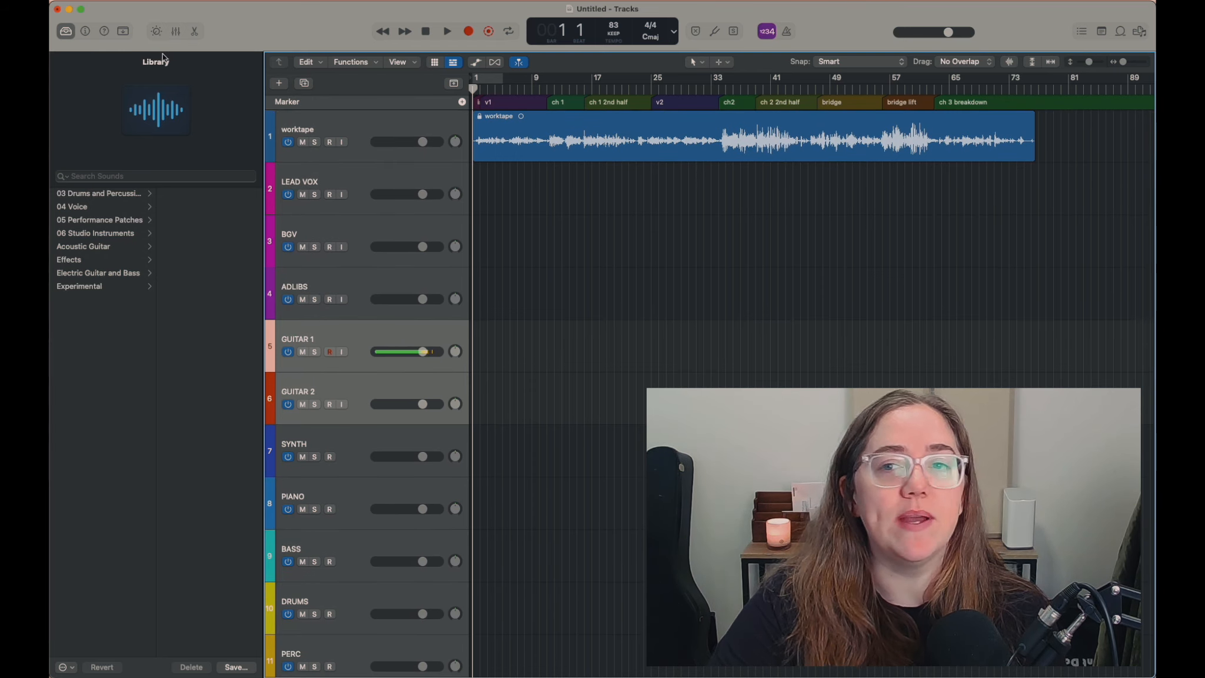
Hide the sound Library and reduce the track height so all twelve tracks fit in view.
left_click(64, 33)
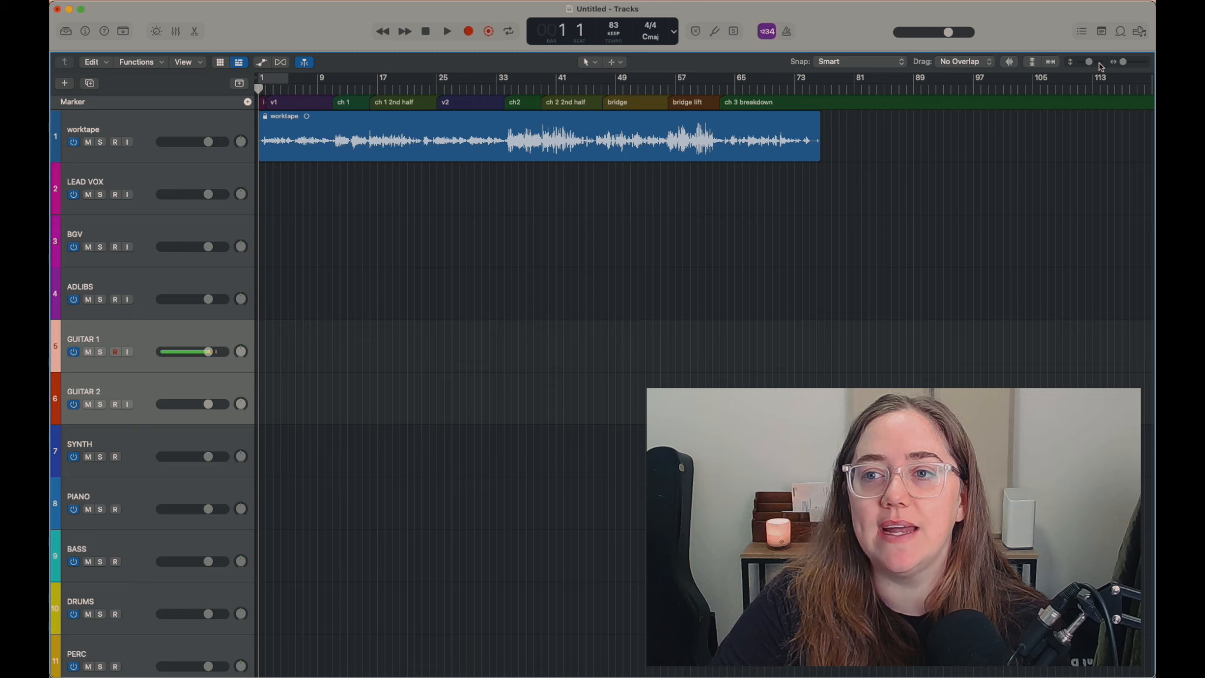
left_click_drag(1123, 62, 1088, 62)
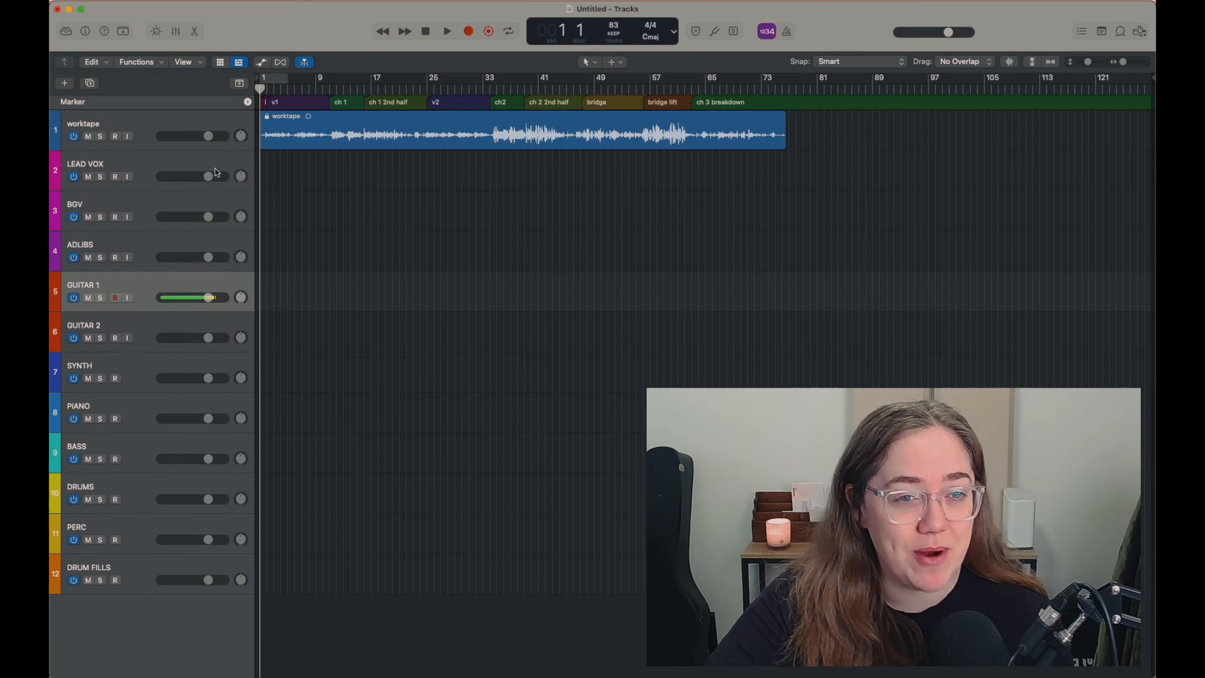
scroll(383, 242, "up", 2)
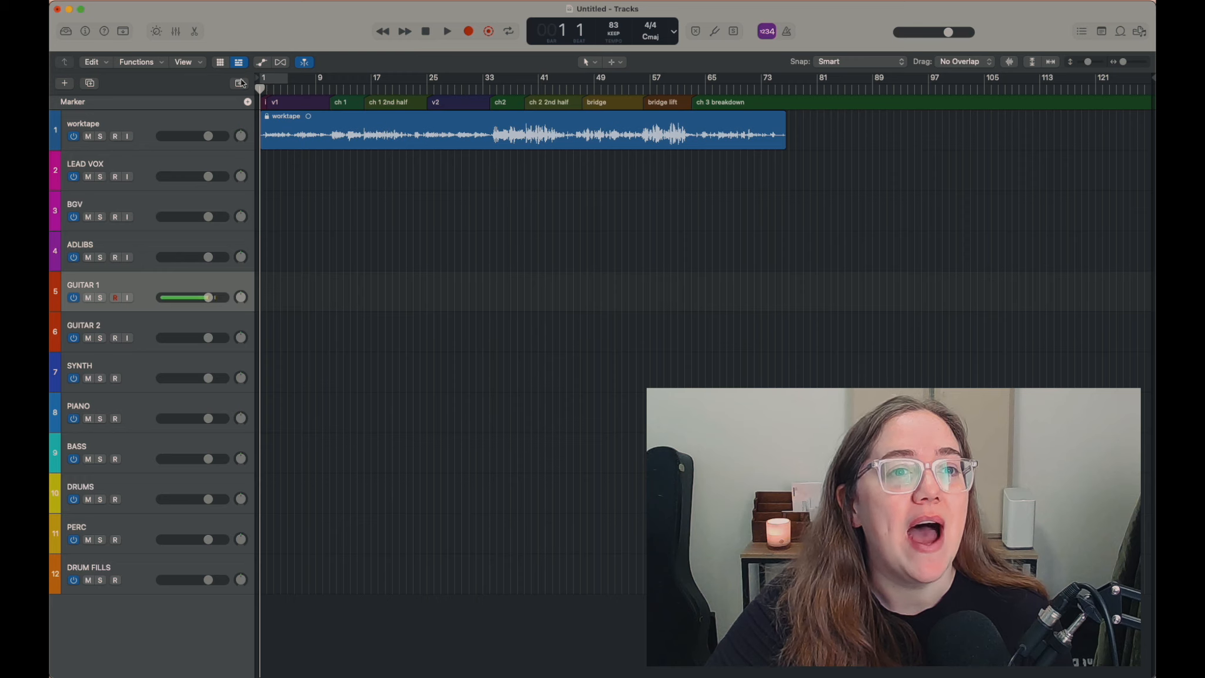
Save the project as "talk about the weather" in the "talk about the weather" folder on the Desktop, replacing the existing file.
left_click(135, 1)
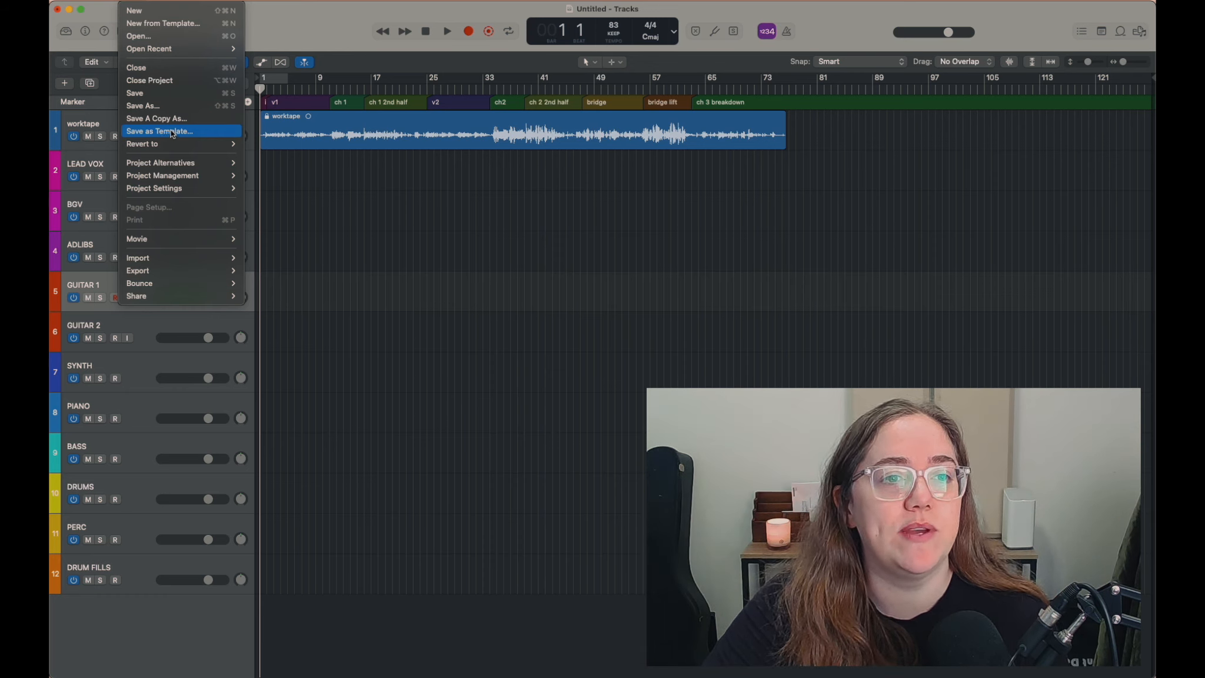
left_click(149, 96)
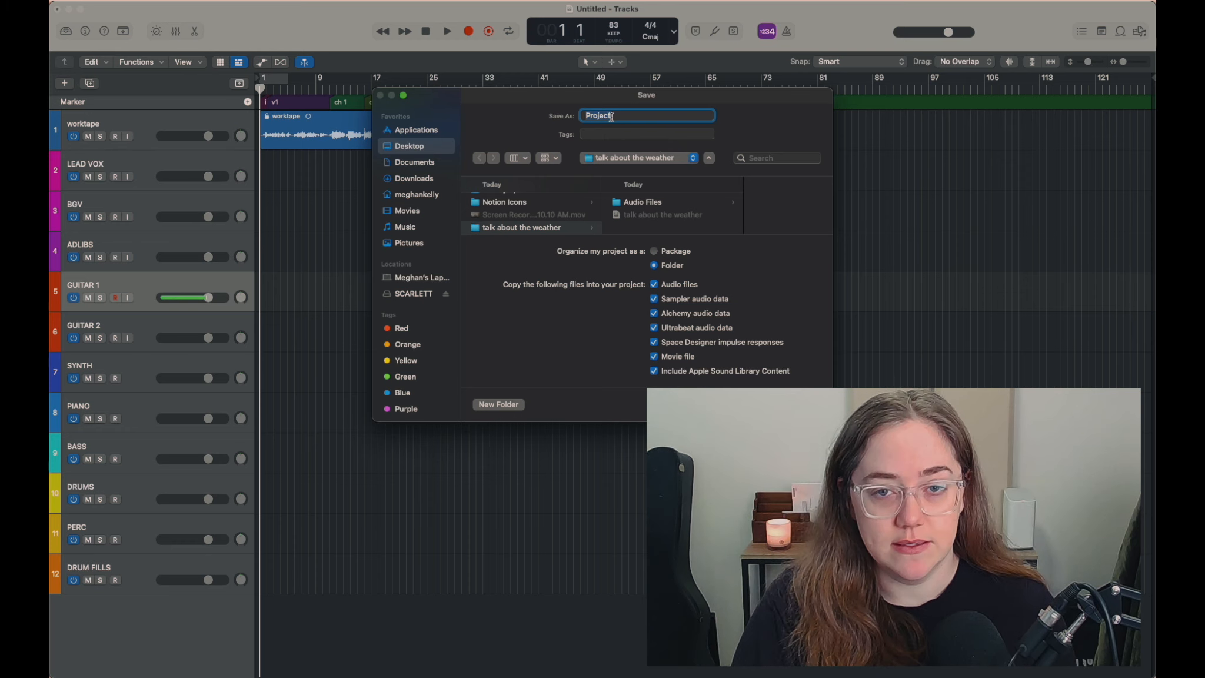
type("TALK ABOUT")
key("BackSpace")
key("BackSpace")
key("BackSpace")
key("BackSpace")
key("BackSpace")
key("BackSpace")
key("BackSpace")
key("BackSpace")
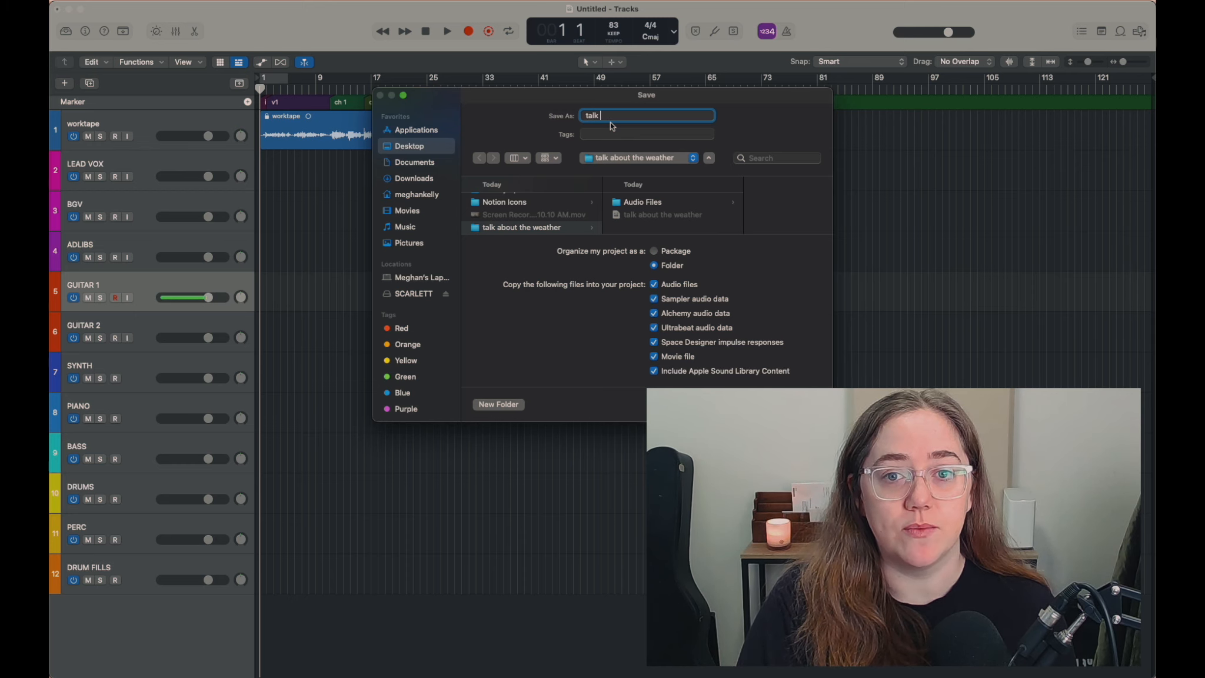
type("about the weather")
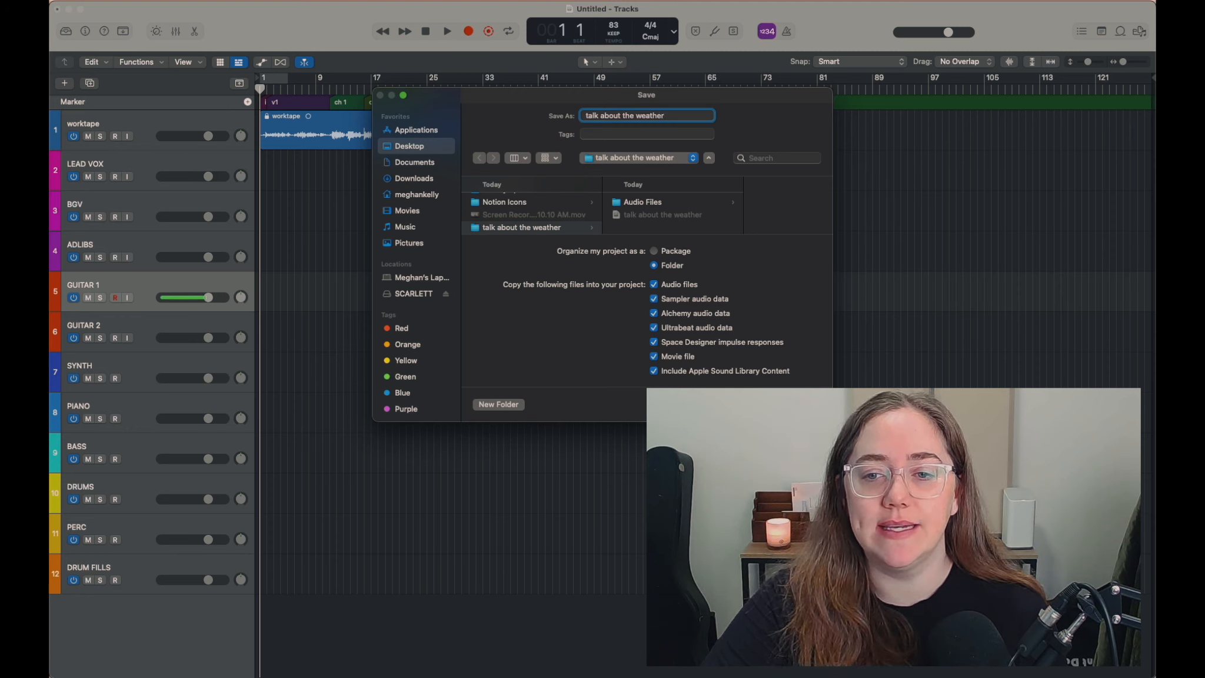
key("Return")
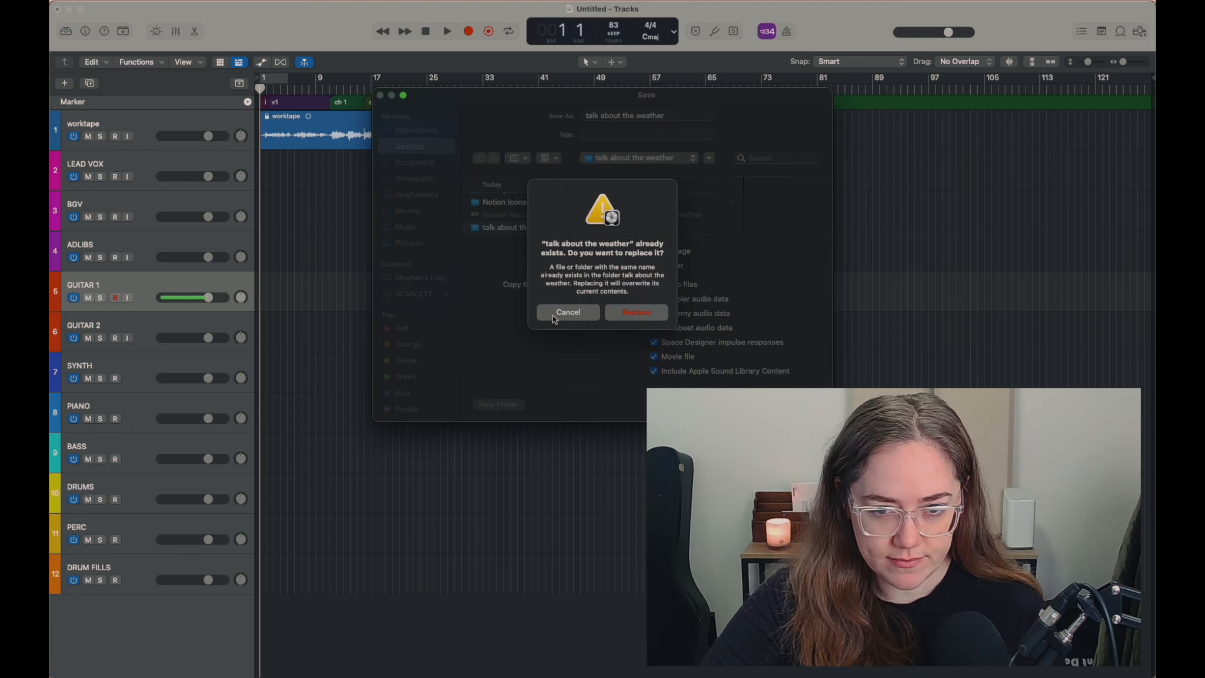
left_click(652, 319)
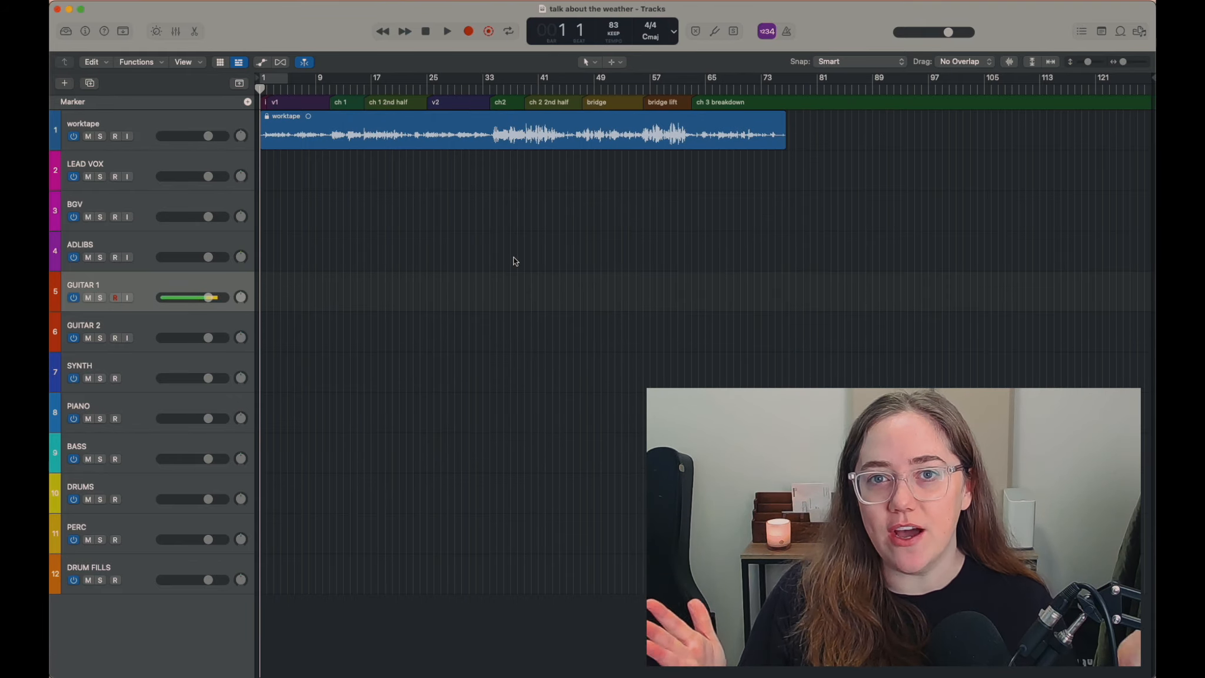